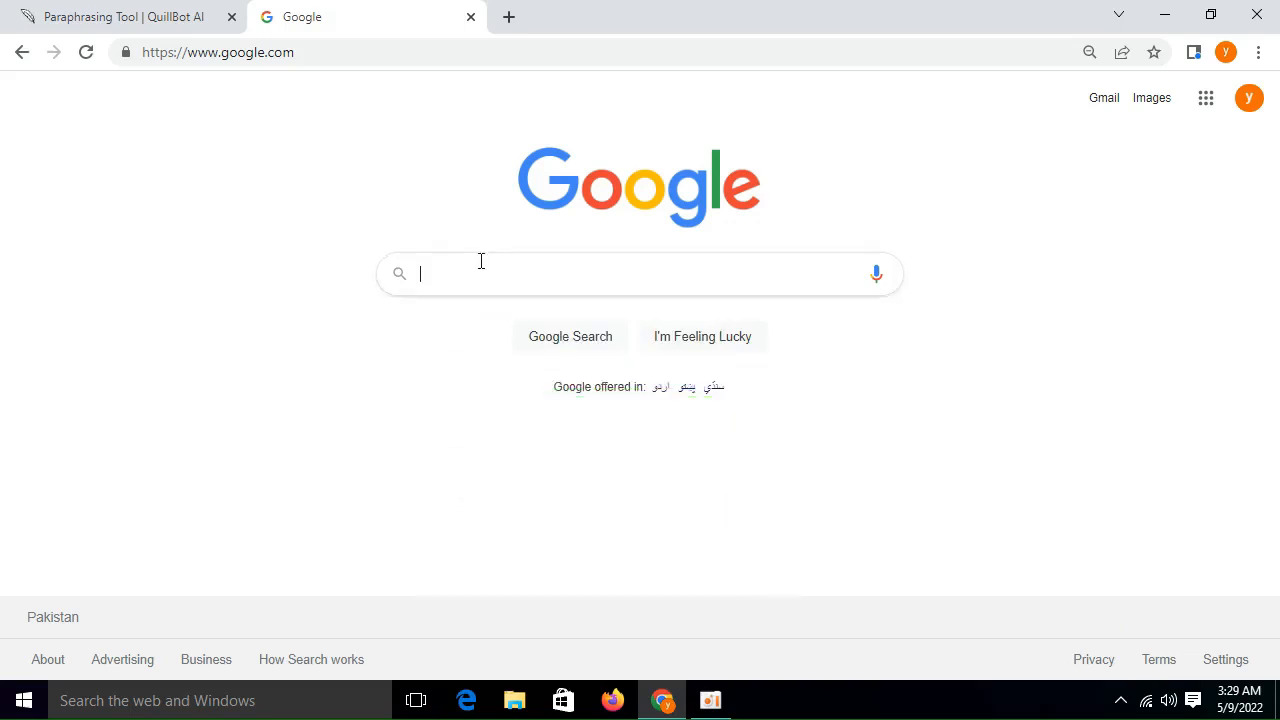
- Search Google for "how to hide instagram chats" and open the hogatoga.com article about hiding Instagram conversations in a new tab
left_click(506, 278)
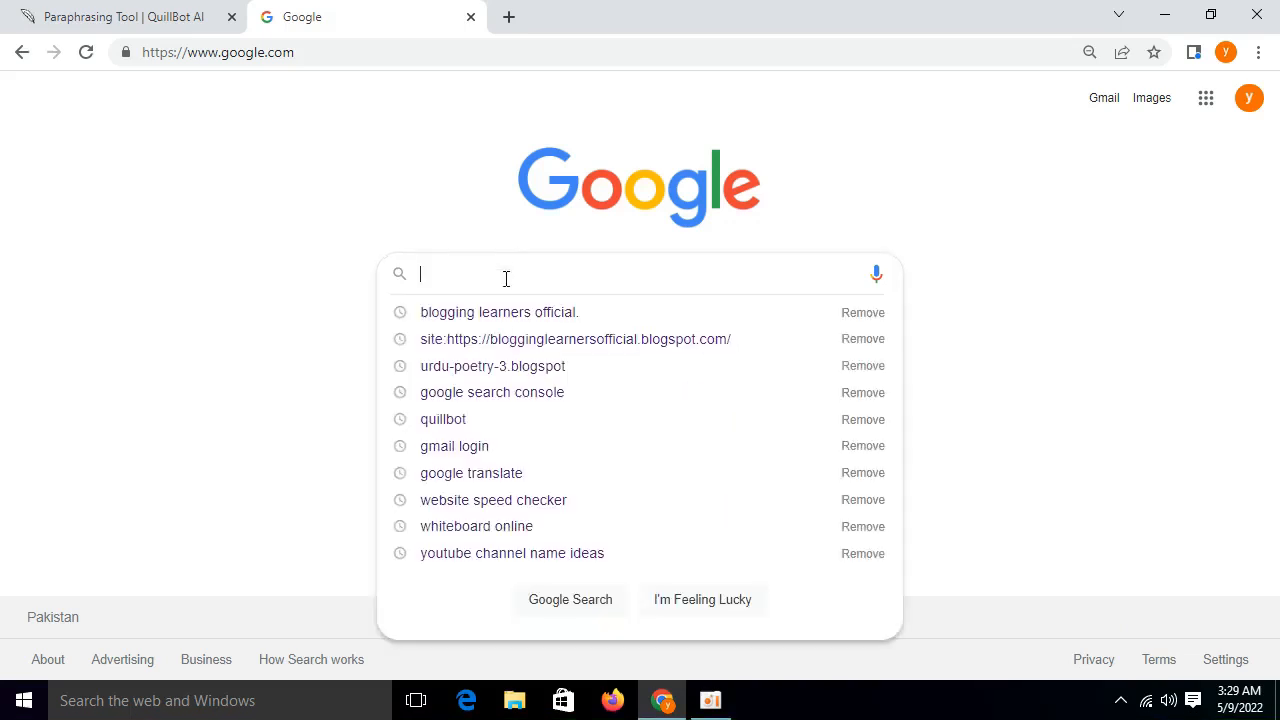
type("how to hide instagram chats")
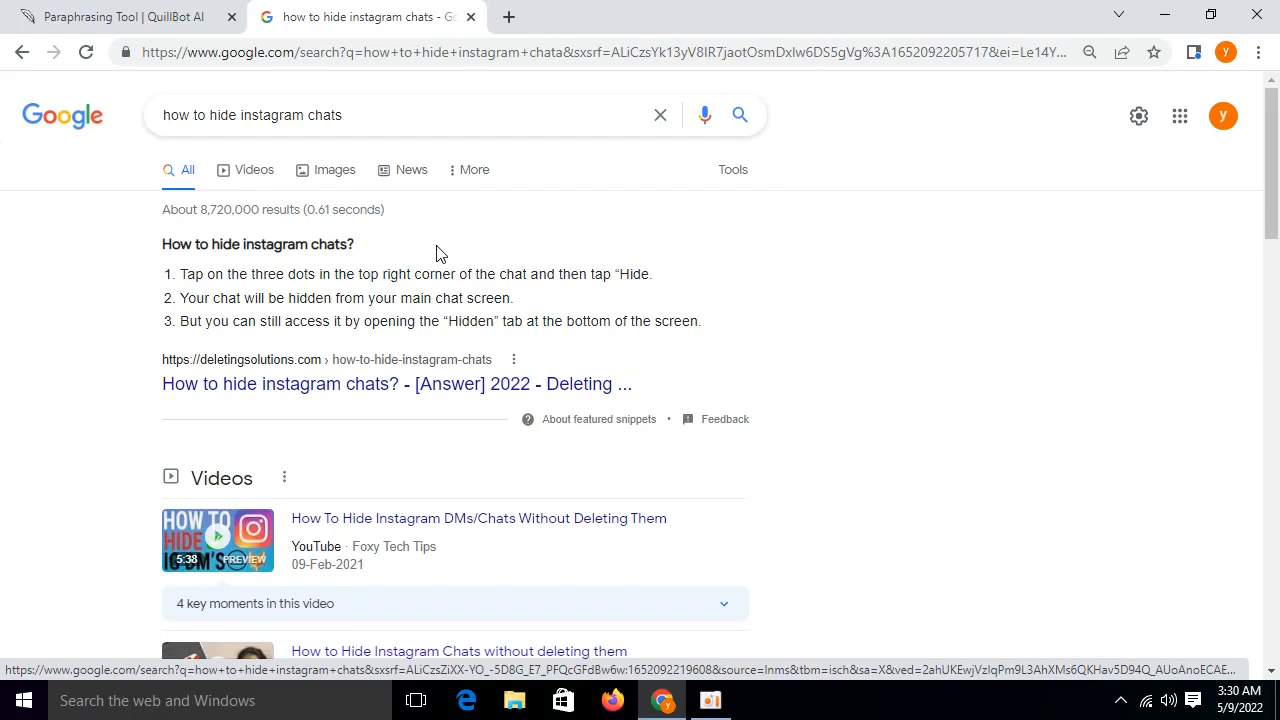
scroll(397, 346, "down", 4)
scroll(510, 388, "down", 4)
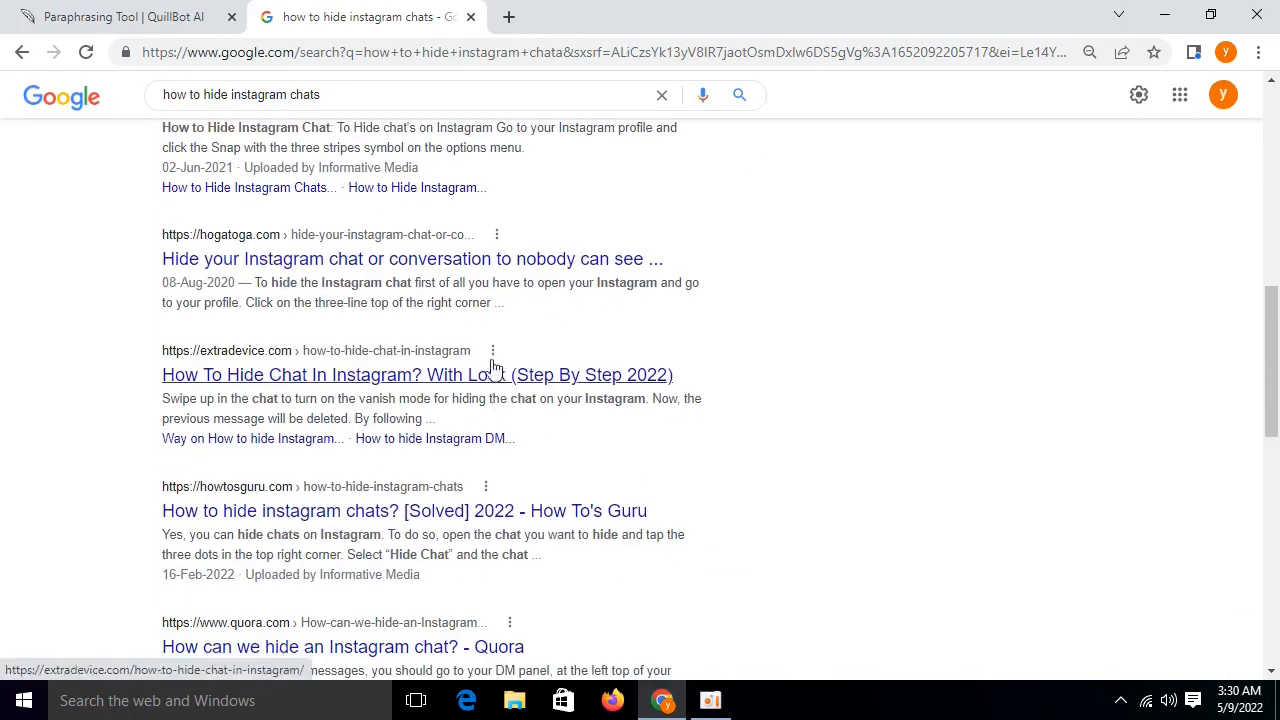
right_click(433, 258)
left_click(511, 267)
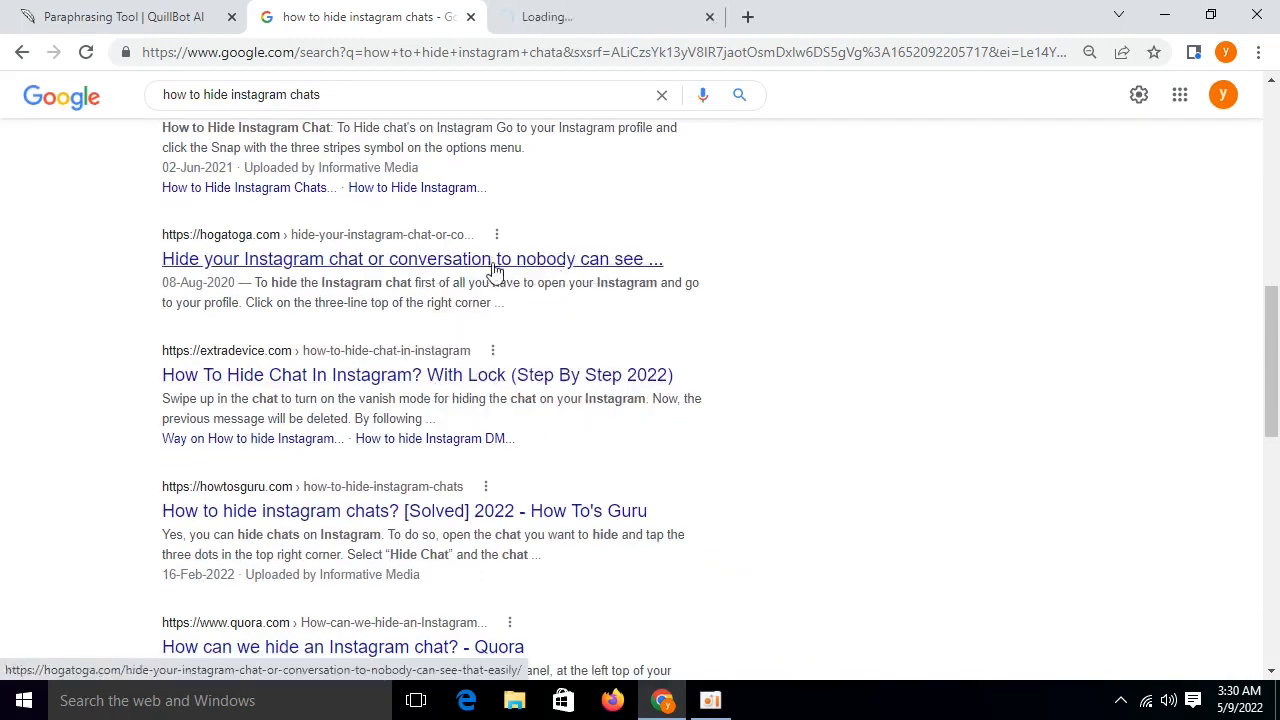
left_click(590, 12)
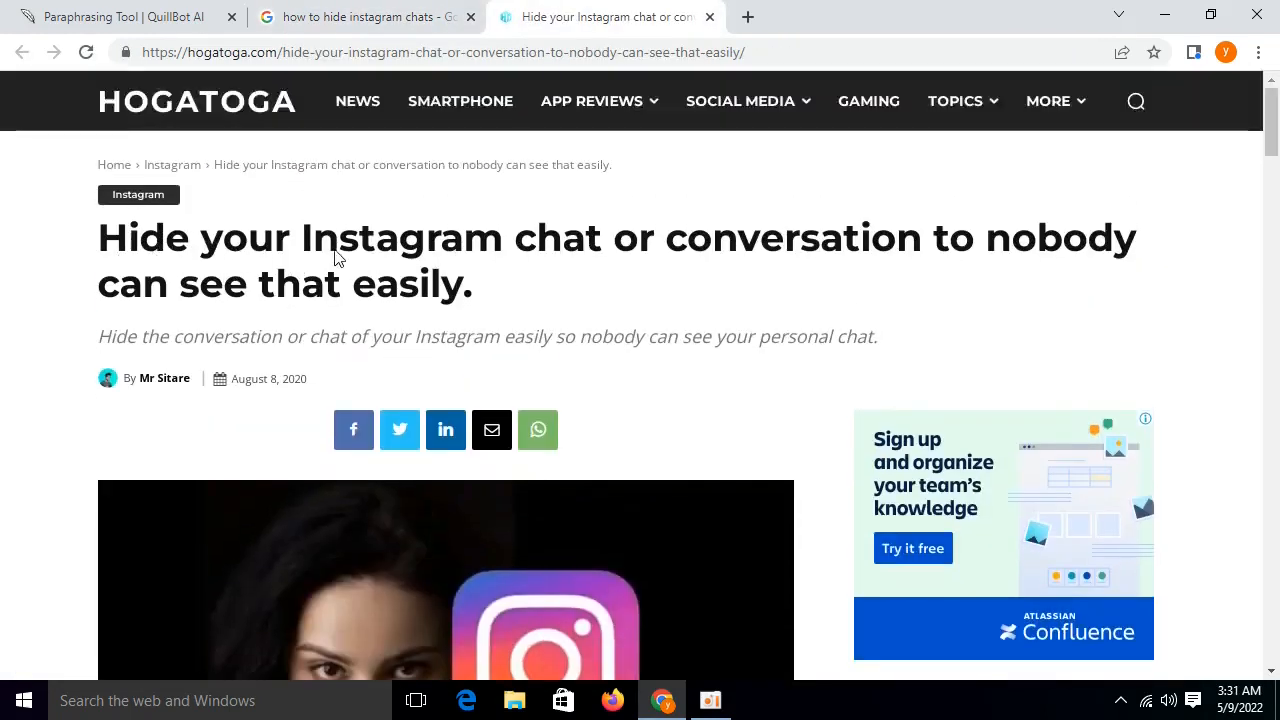
- Copy the web address of the hogatoga.com article and switch to the Urdu browser profile
scroll(423, 277, "down", 10)
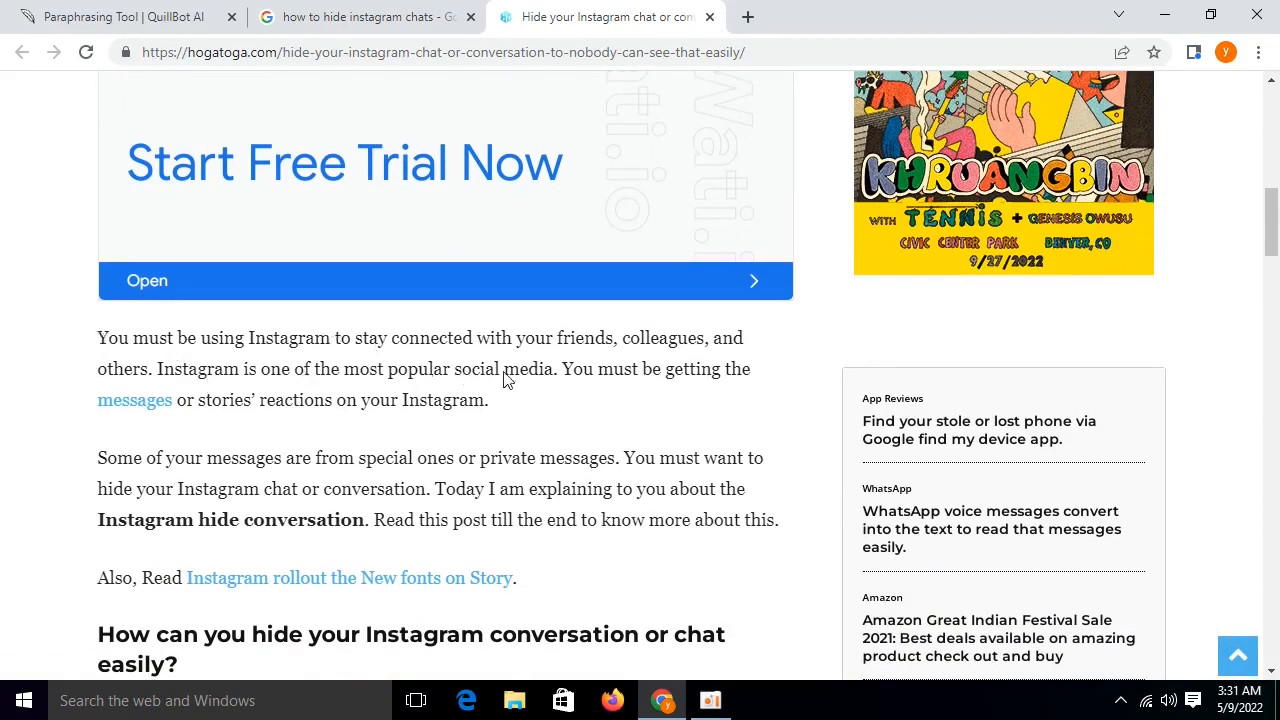
left_click(466, 52)
right_click(466, 54)
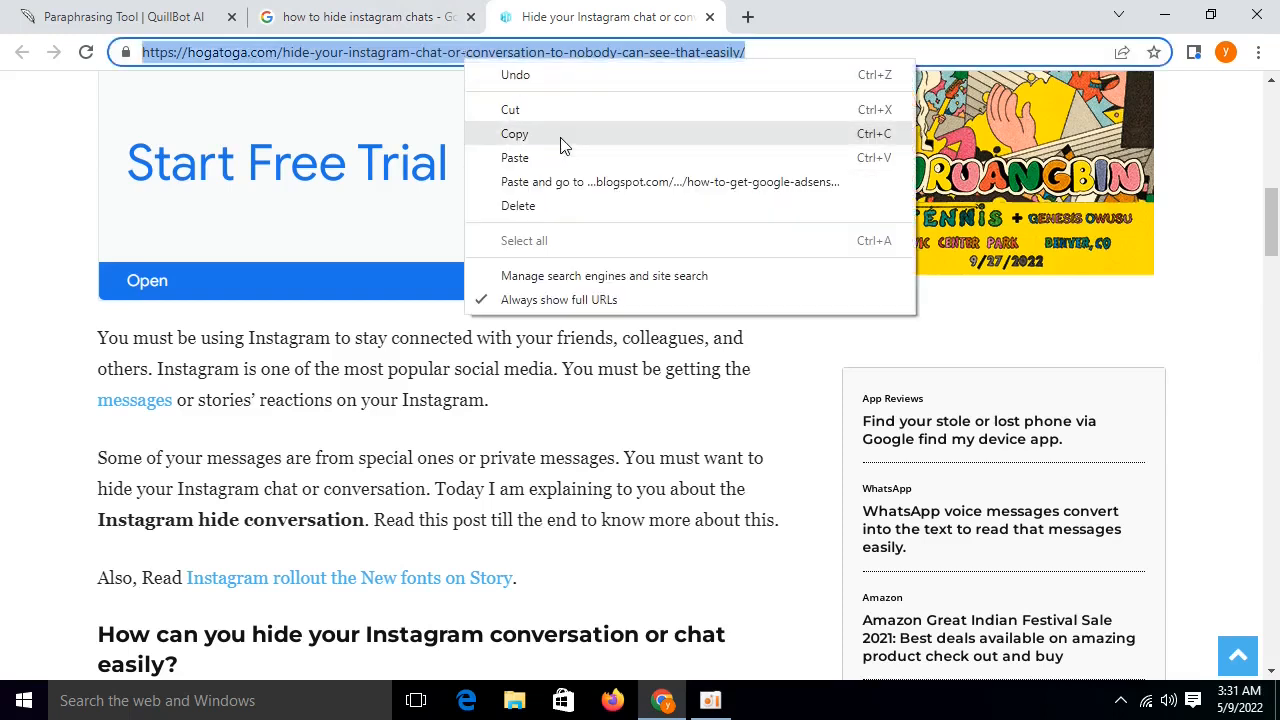
left_click(560, 134)
left_click(1225, 52)
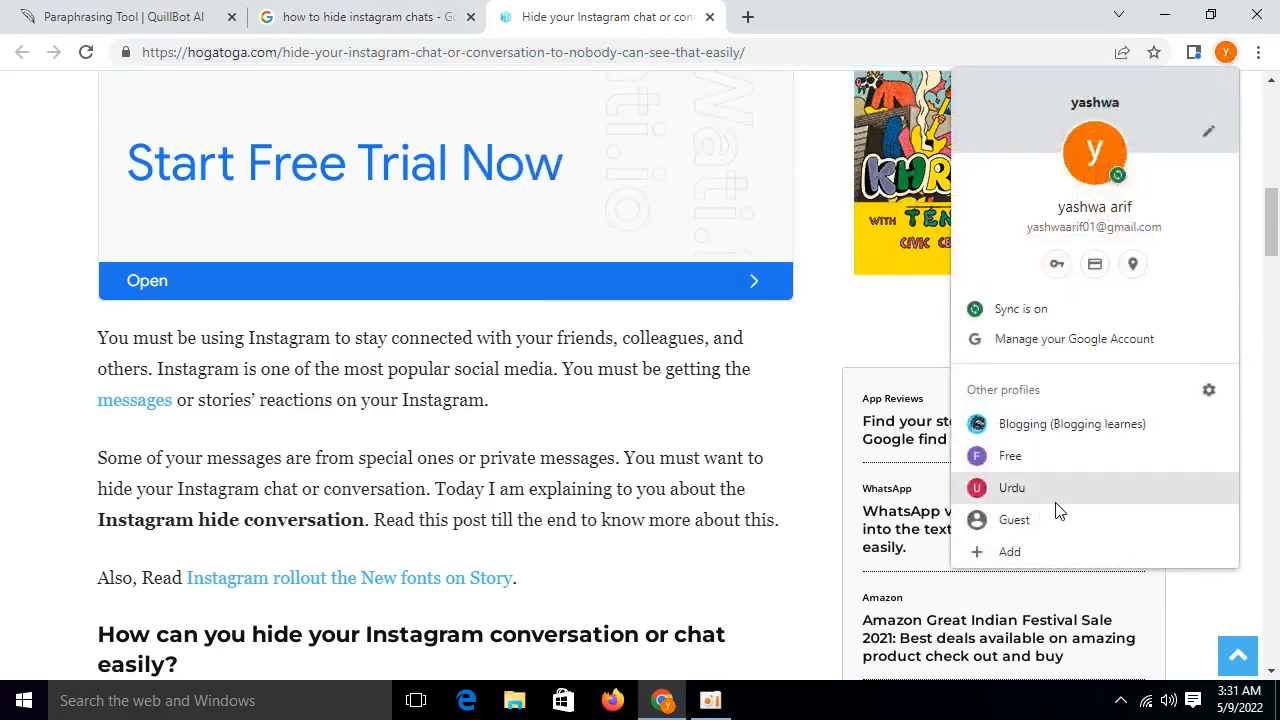
left_click(1050, 489)
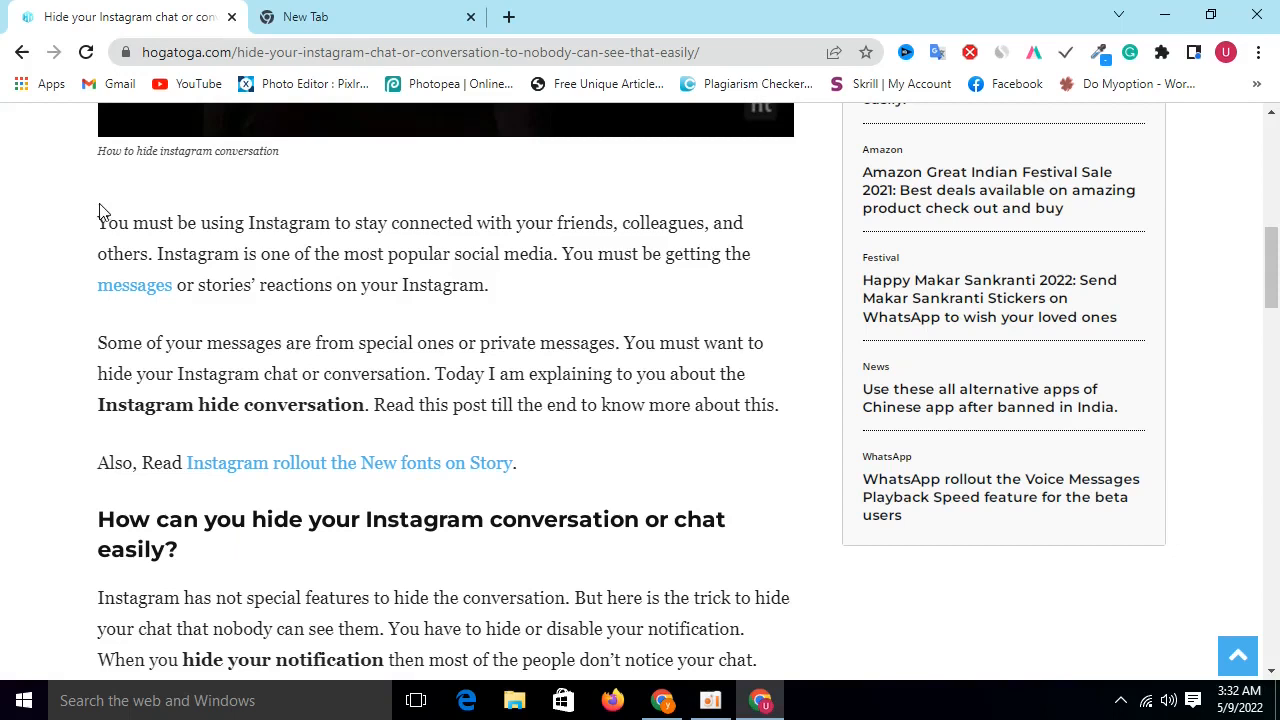
- Copy the article's body text from "You must be using Instagram" through the final "Instagram chat or conversation" sentence
left_click_drag(97, 222, 797, 217)
right_click(553, 205)
left_click(598, 218)
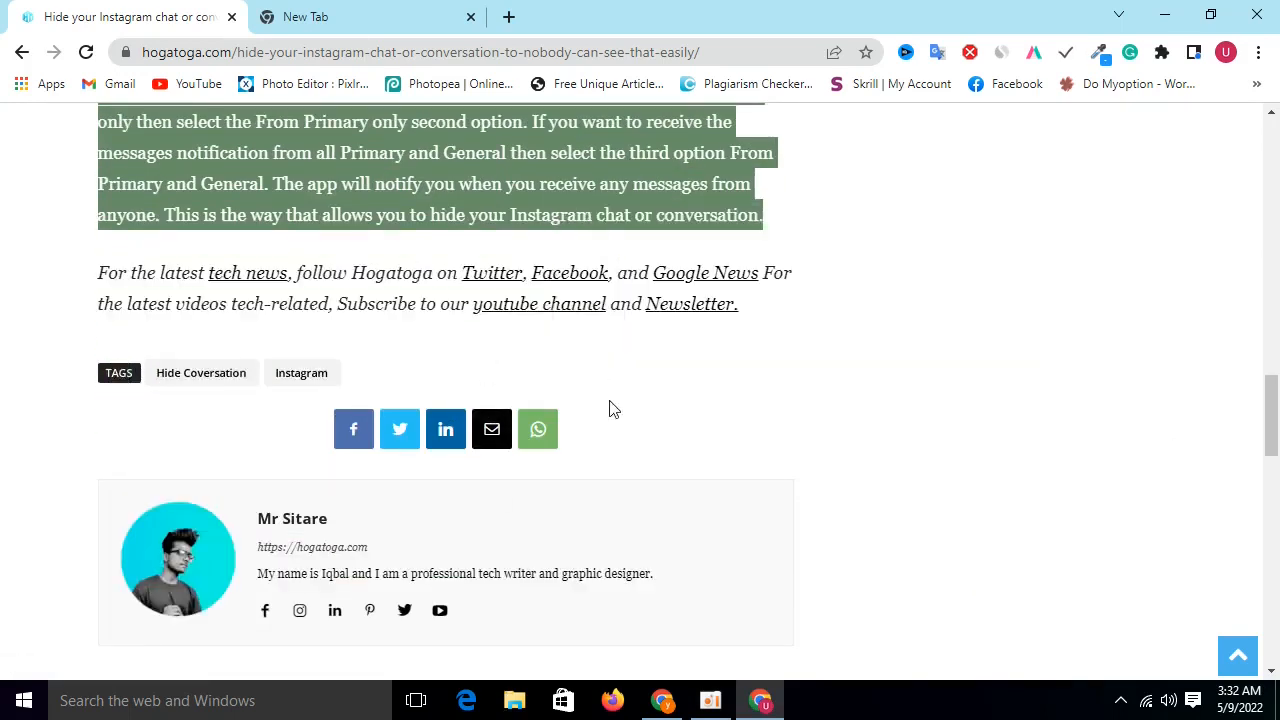
- Open New Text Document from the desktop in WordPad and paste the copied article text into it
left_click(1165, 15)
left_click(1165, 15)
double_click(340, 150)
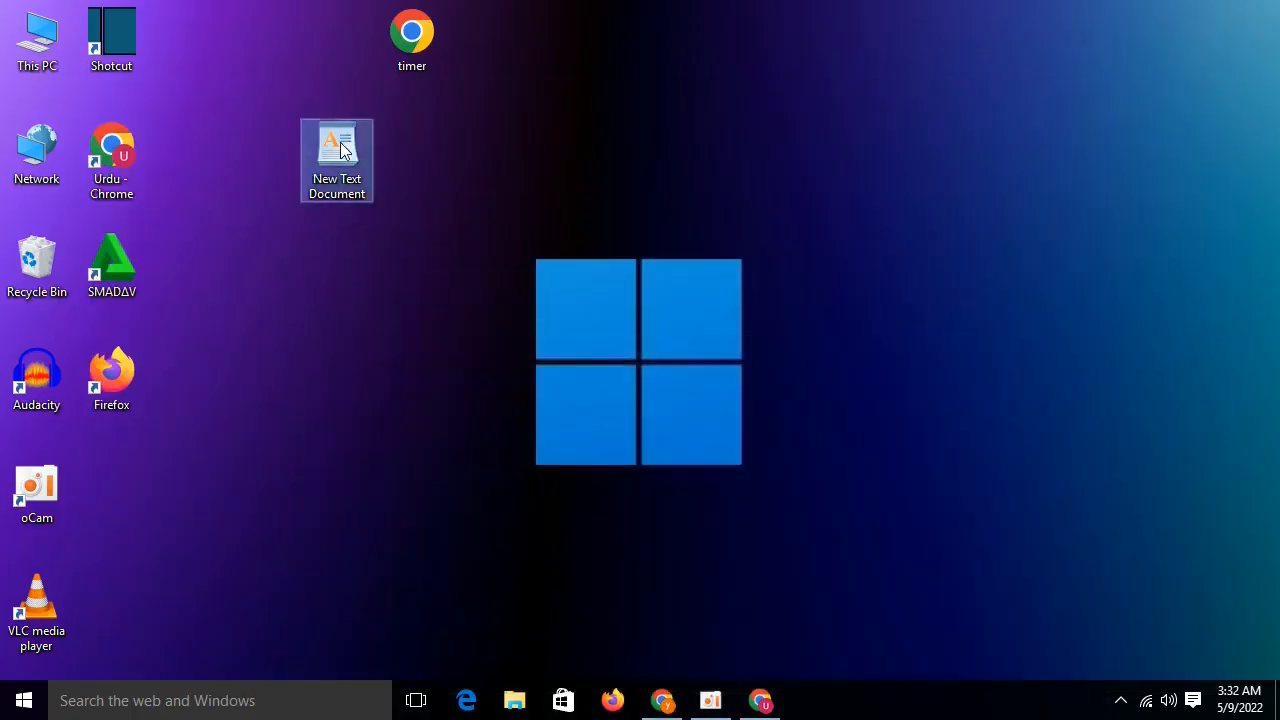
right_click(517, 331)
left_click(540, 383)
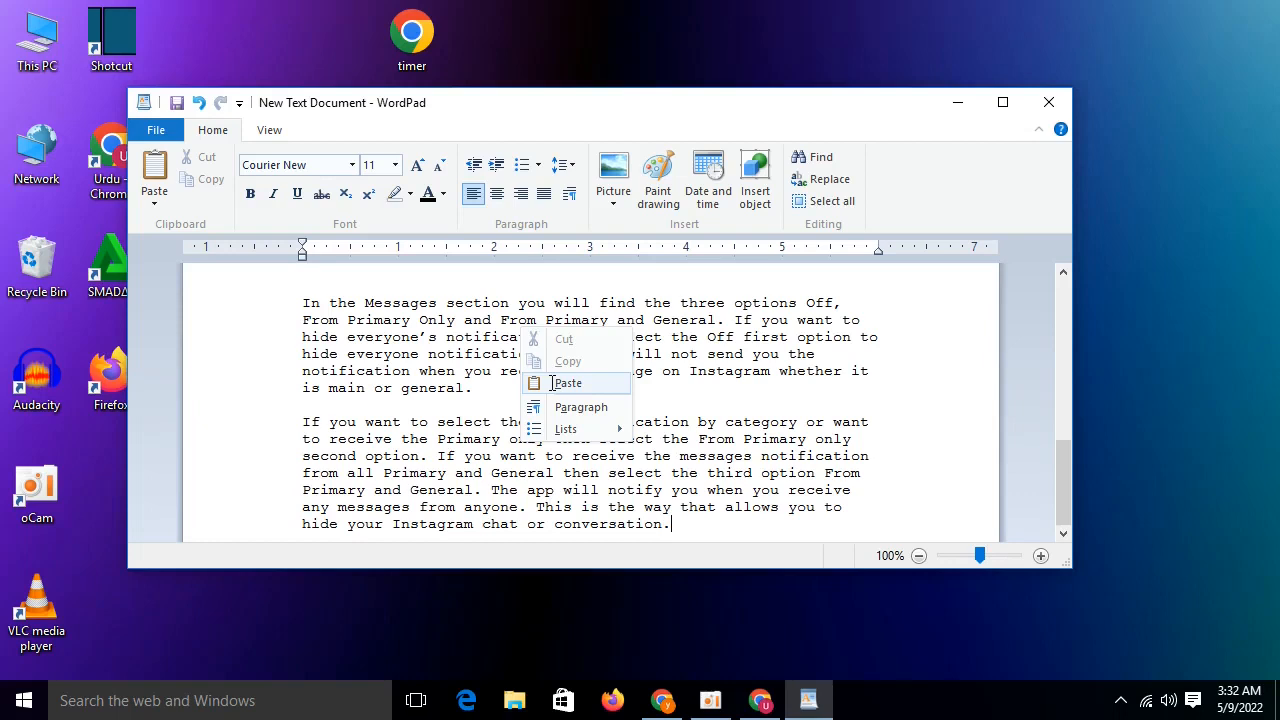
- Delete the line "Also, Read Instagram rollout the New fonts on Story." from the pasted article
scroll(463, 460, "up", 10)
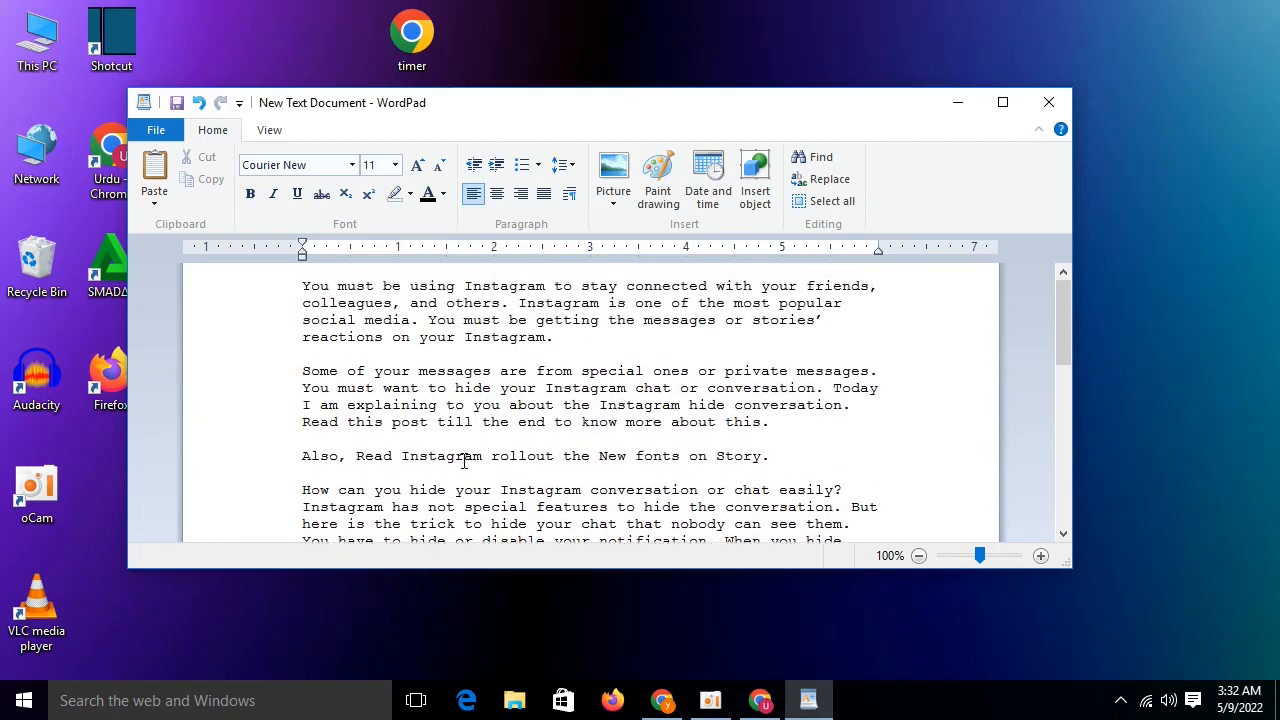
left_click_drag(792, 457, 223, 448)
key("BackSpace")
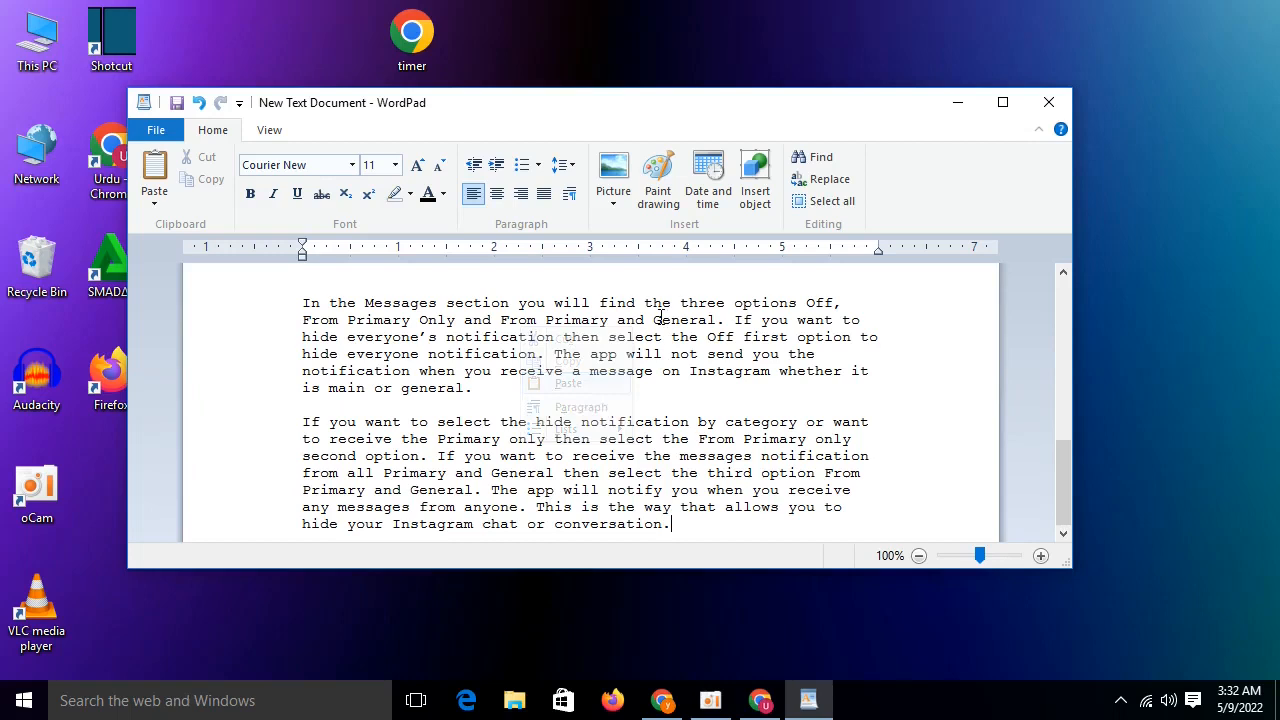
scroll(660, 318, "up", 12)
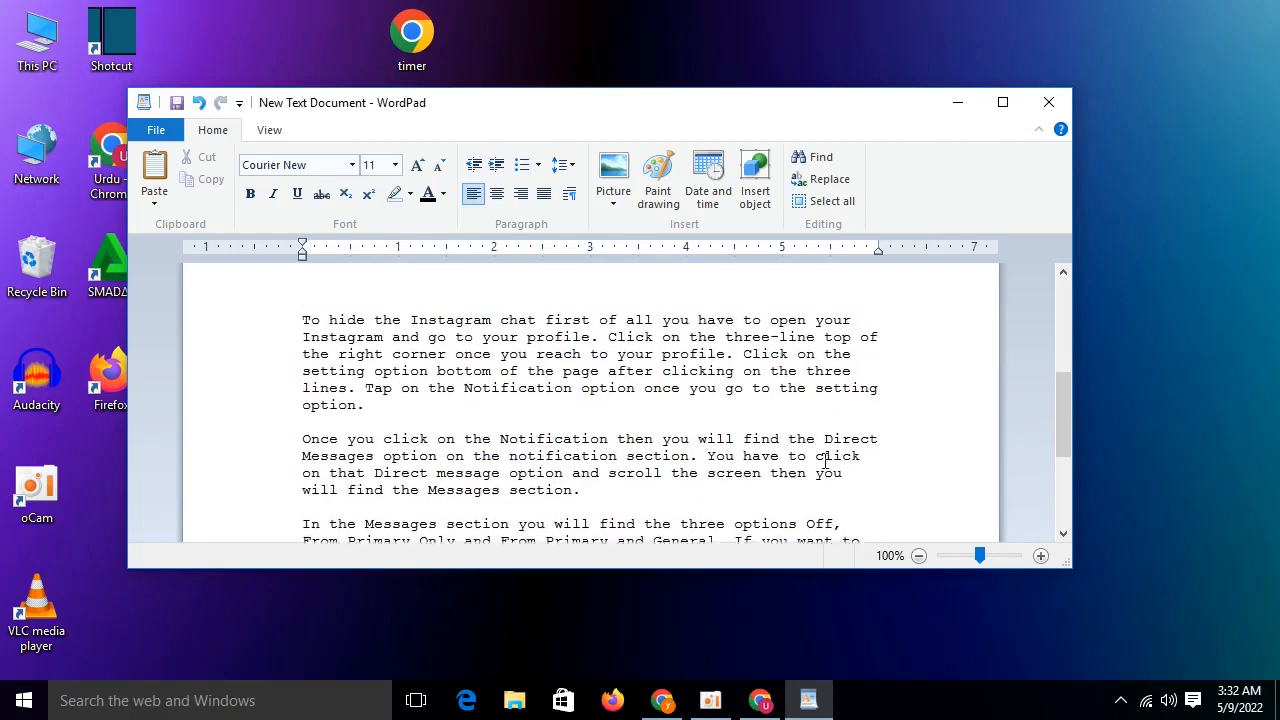
left_click_drag(792, 457, 257, 449)
key("BackSpace")
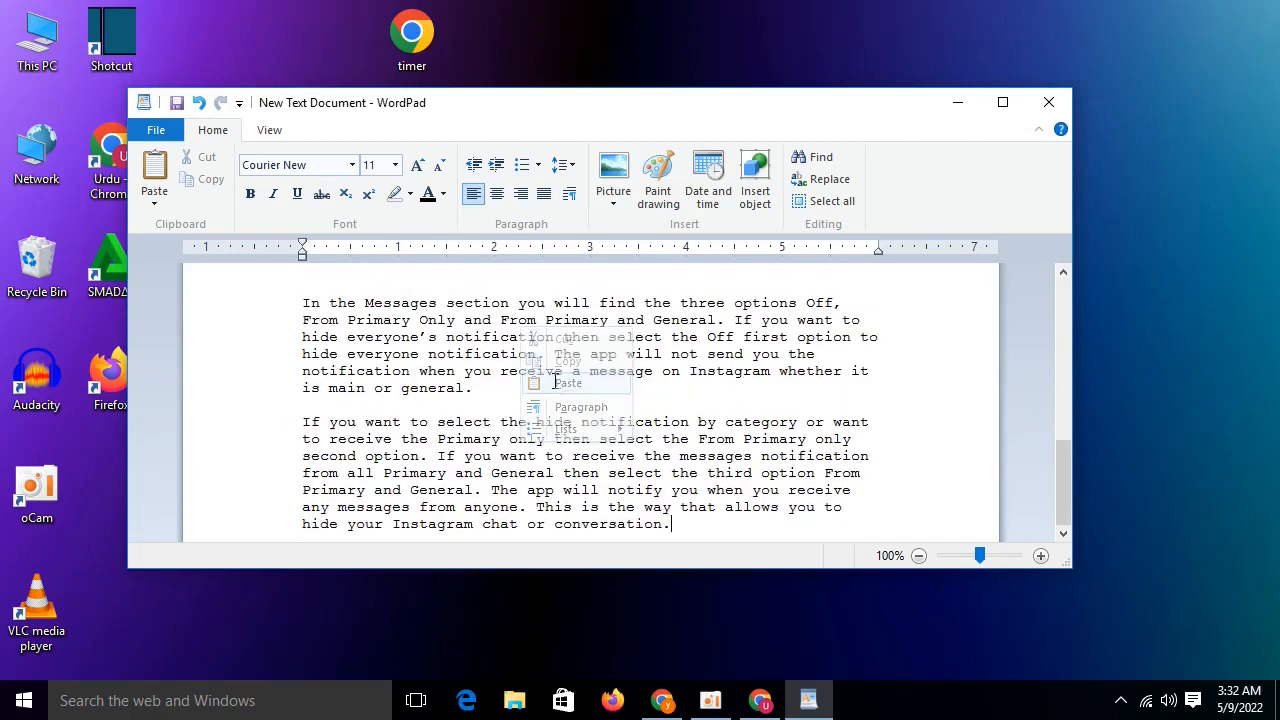
scroll(990, 209, "up", 10)
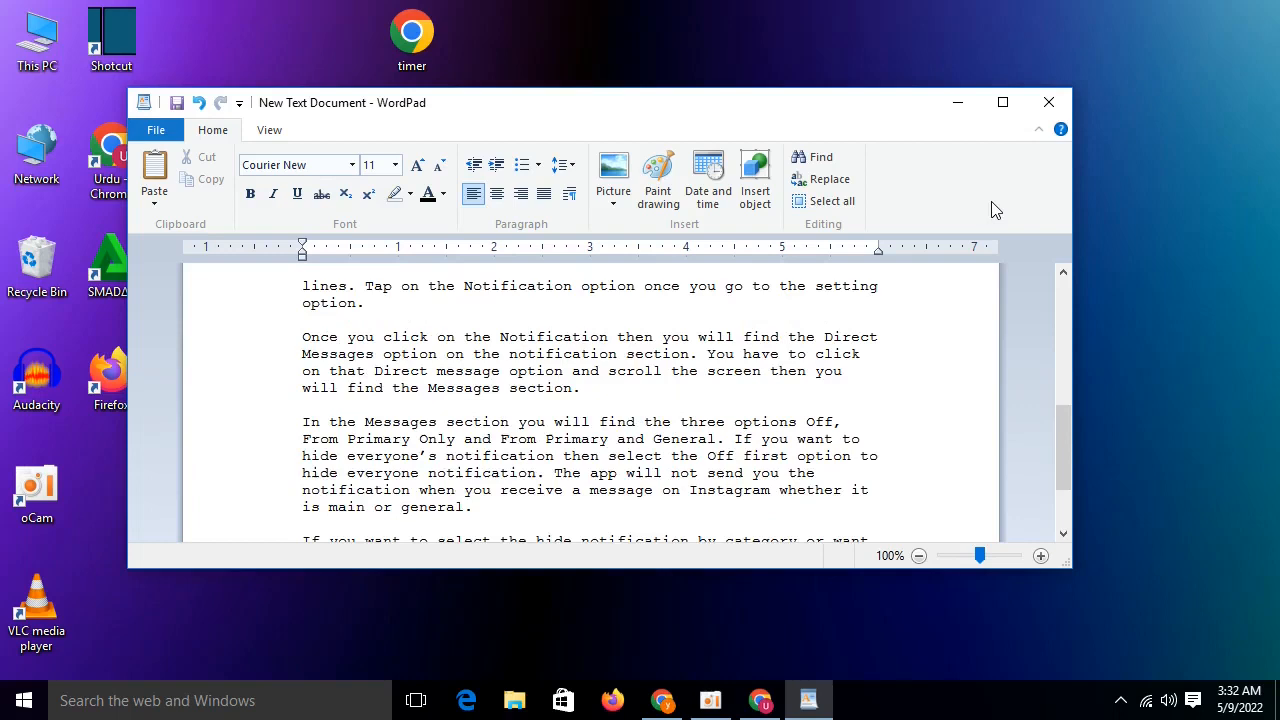
left_click_drag(772, 457, 300, 456)
key("BackSpace")
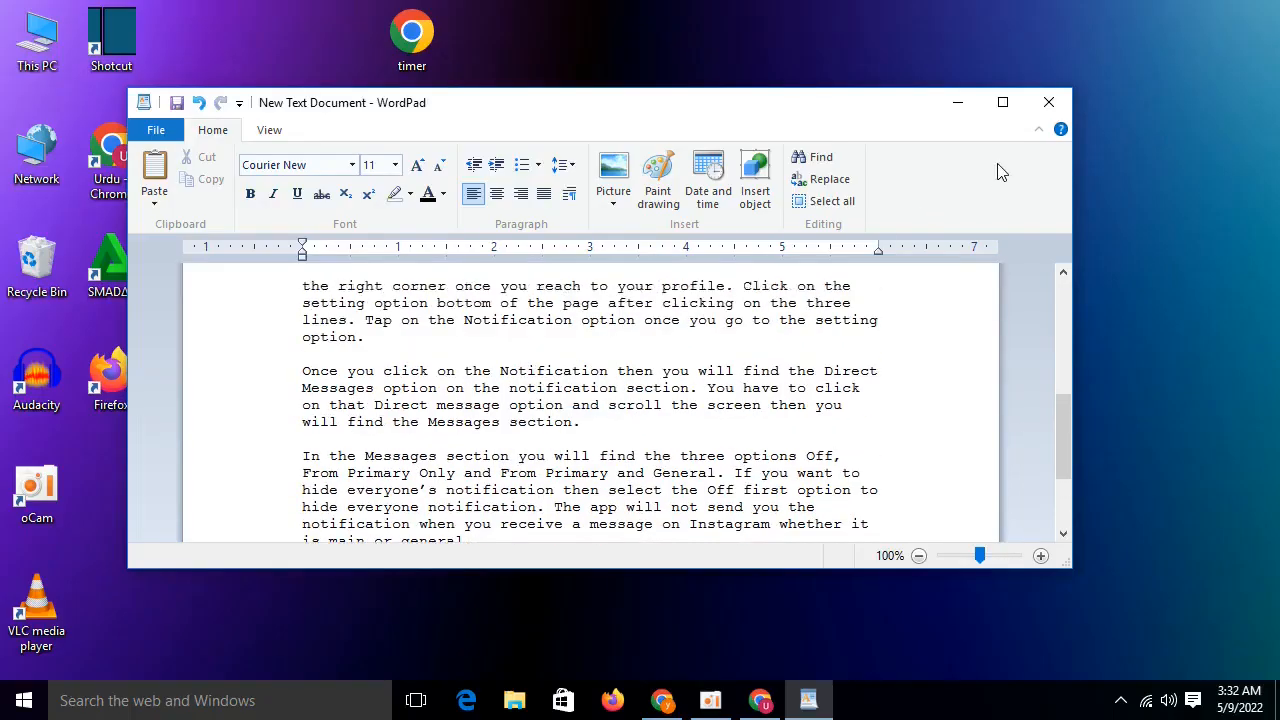
scroll(643, 457, "up", 3)
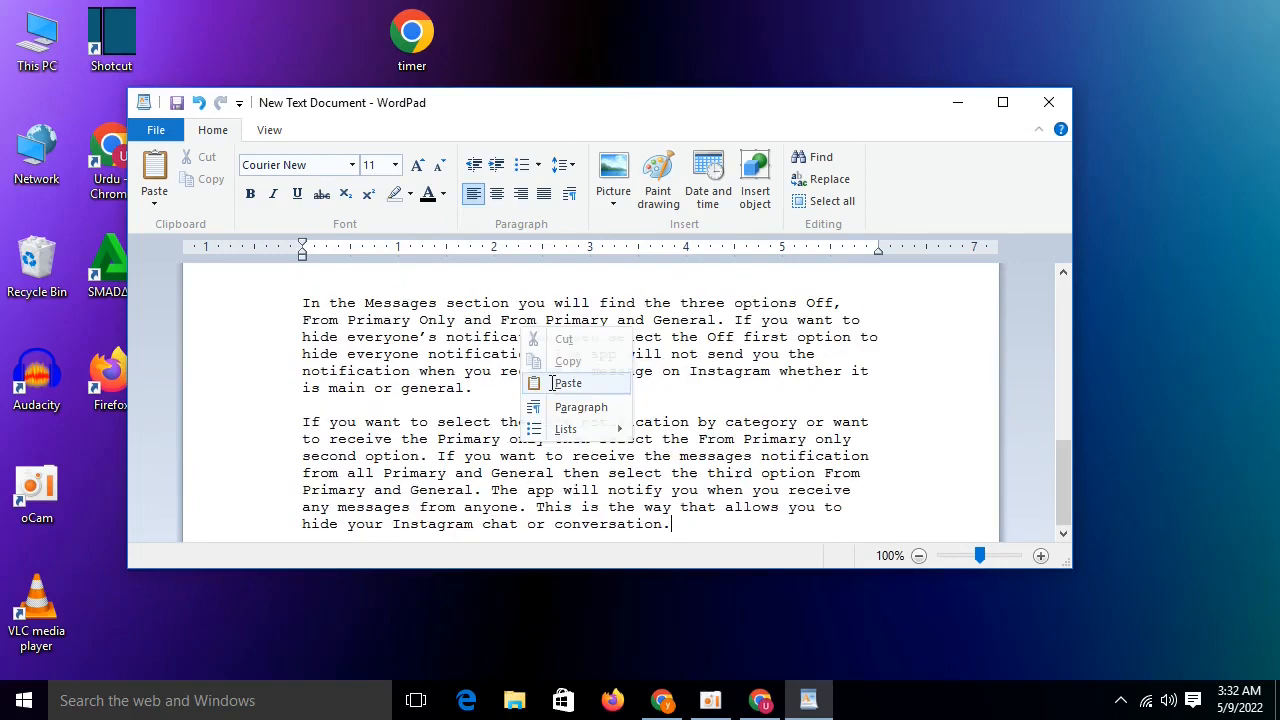
scroll(903, 314, "up", 1)
scroll(903, 314, "up", 3)
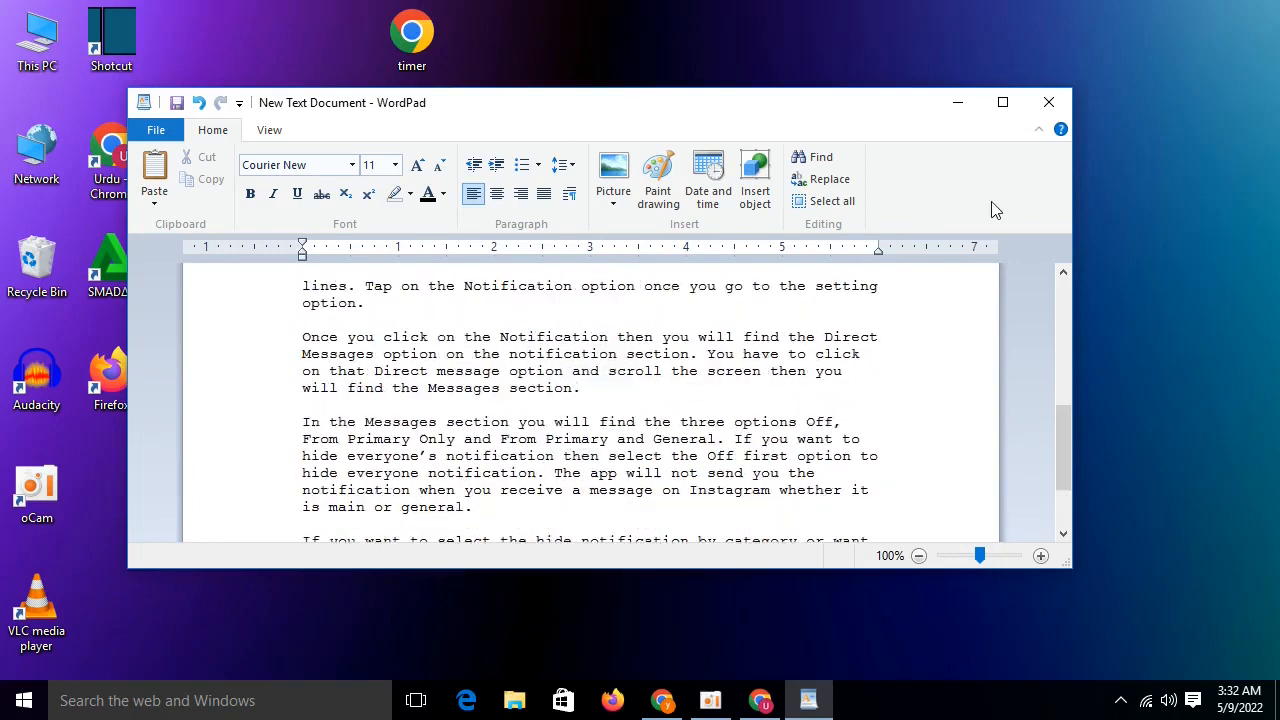
scroll(894, 363, "up", 3)
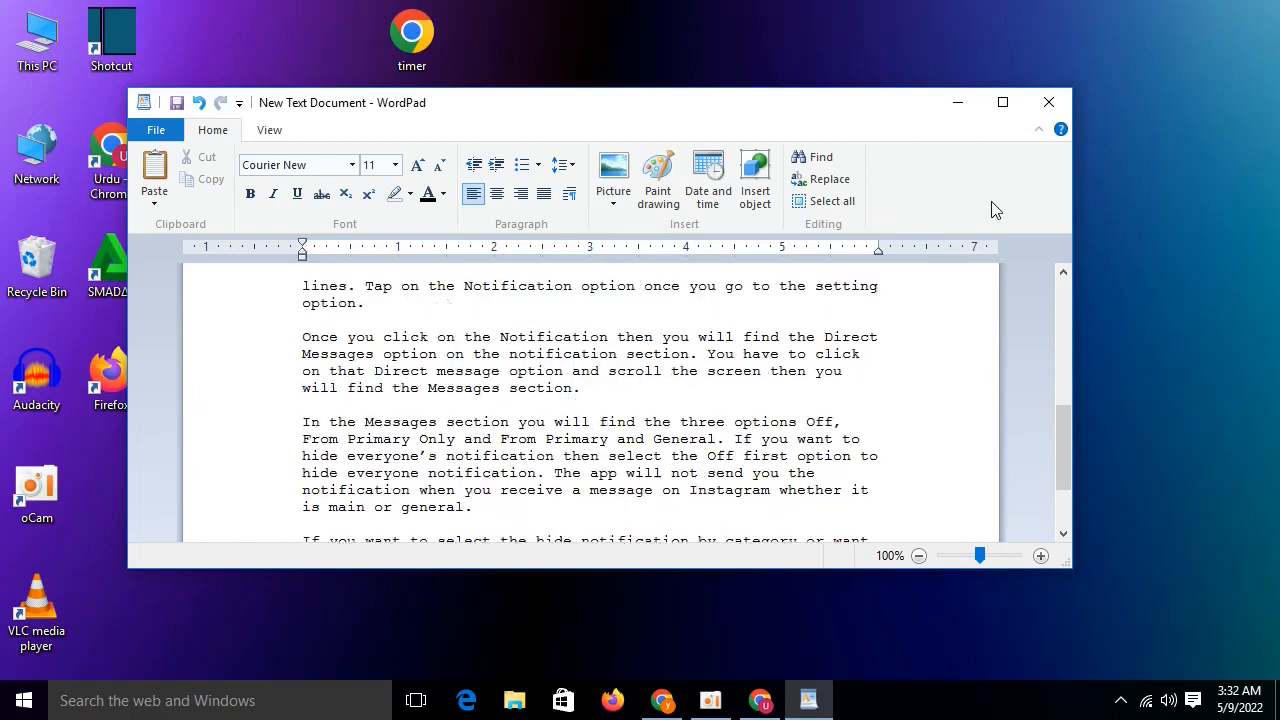
scroll(826, 457, "up", 3)
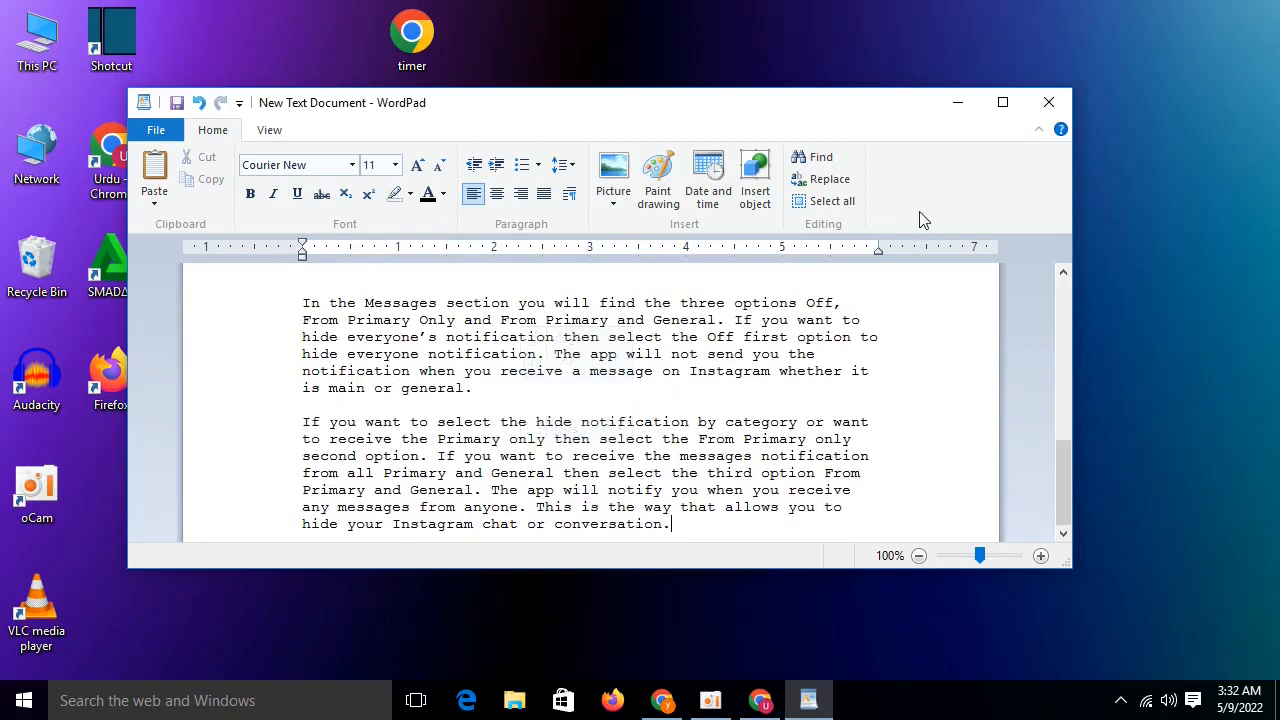
scroll(920, 276, "up", 5)
scroll(994, 206, "up", 5)
scroll(942, 192, "up", 5)
scroll(937, 207, "up", 5)
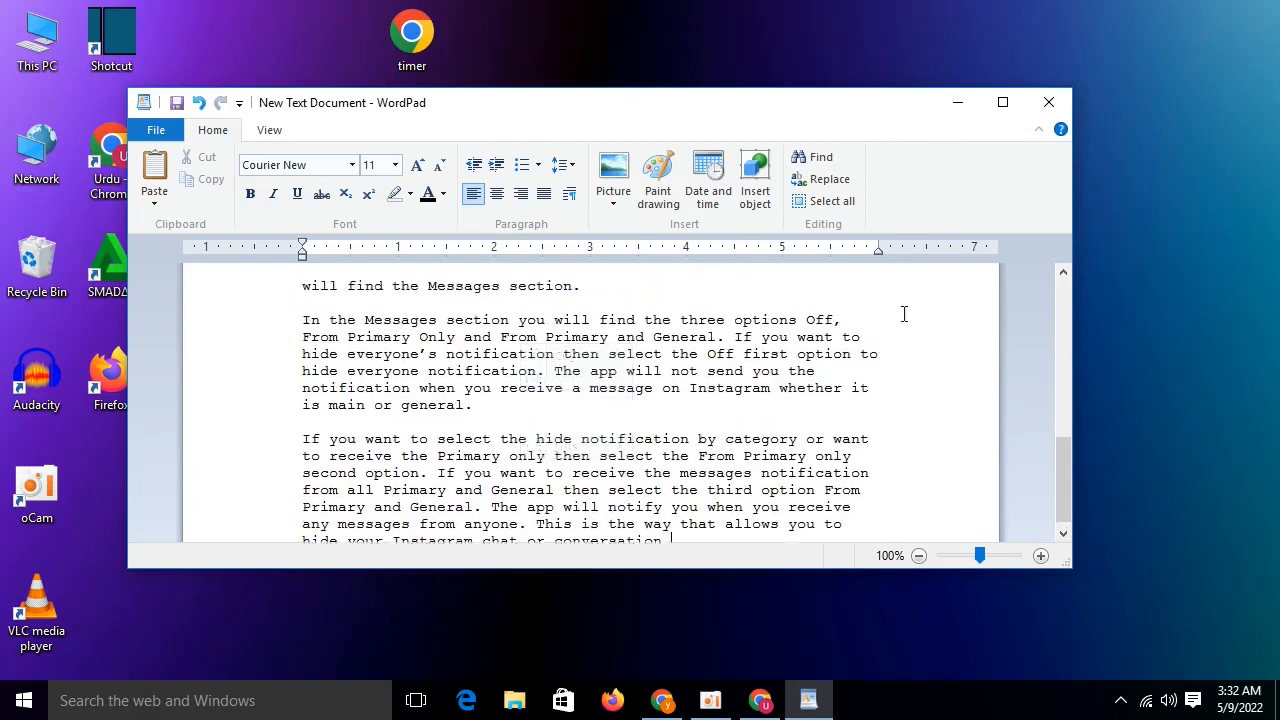
scroll(903, 314, "up", 5)
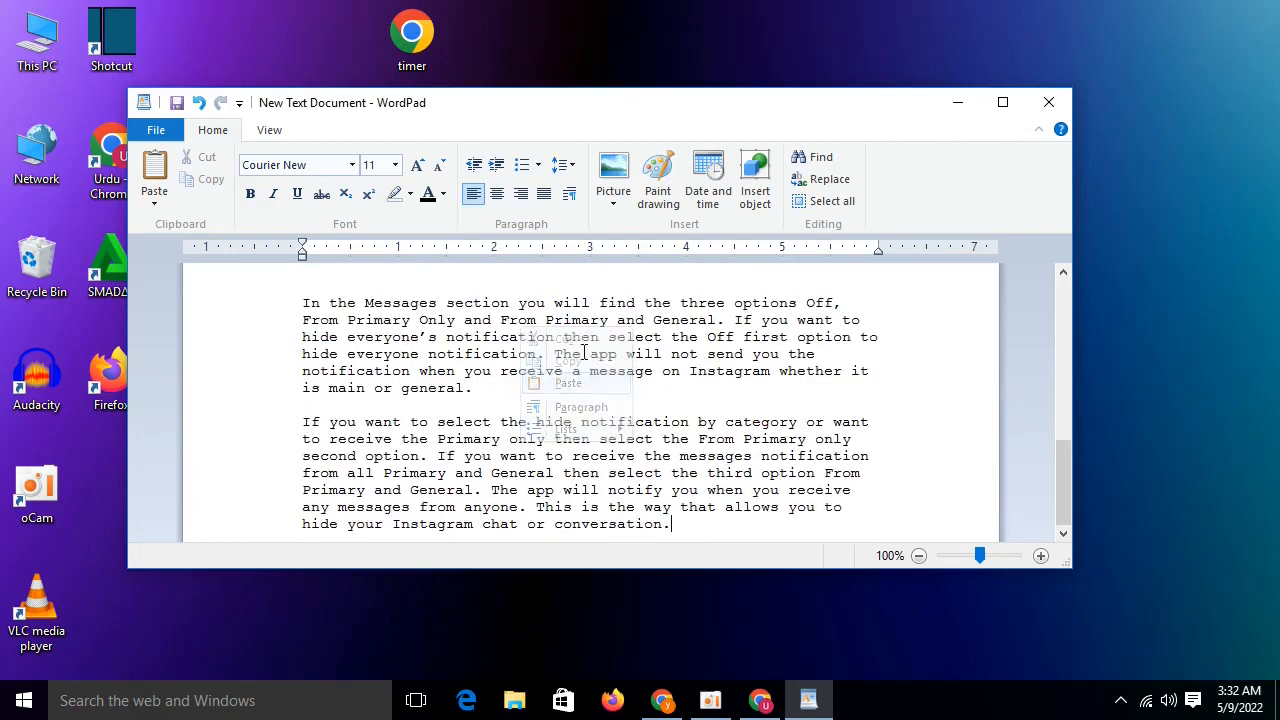
scroll(994, 206, "up", 5)
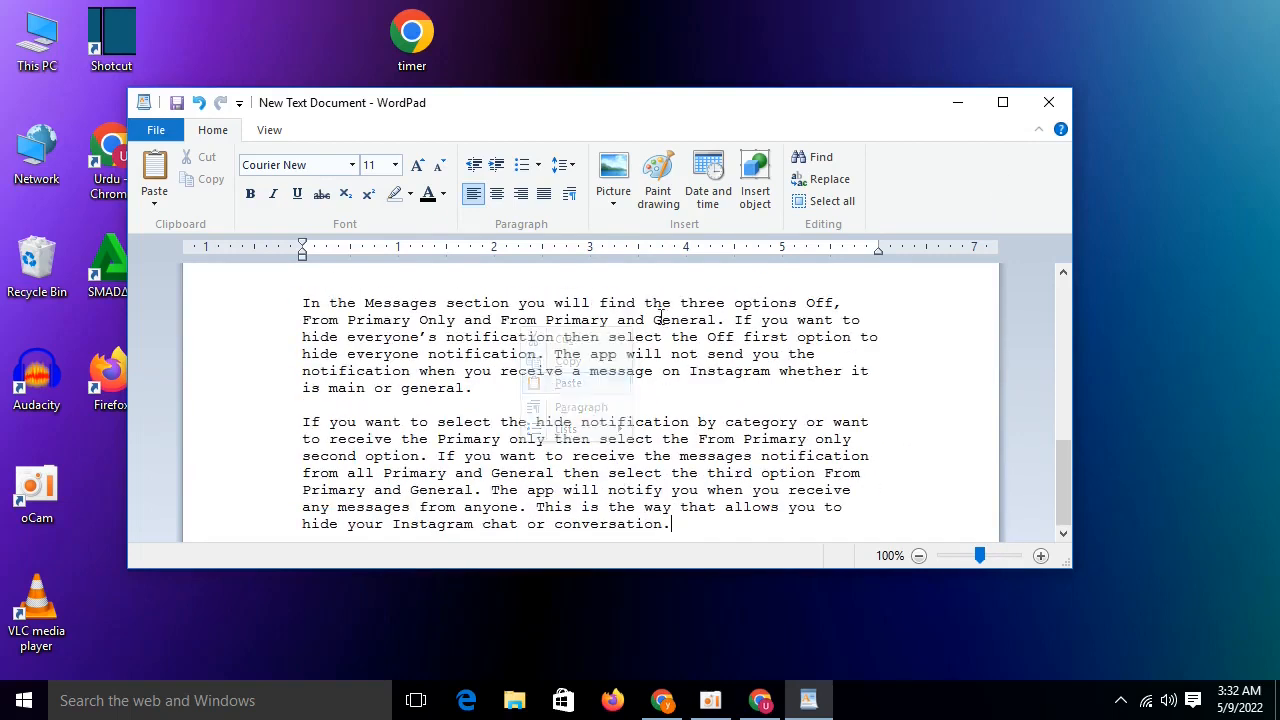
scroll(991, 201, "up", 5)
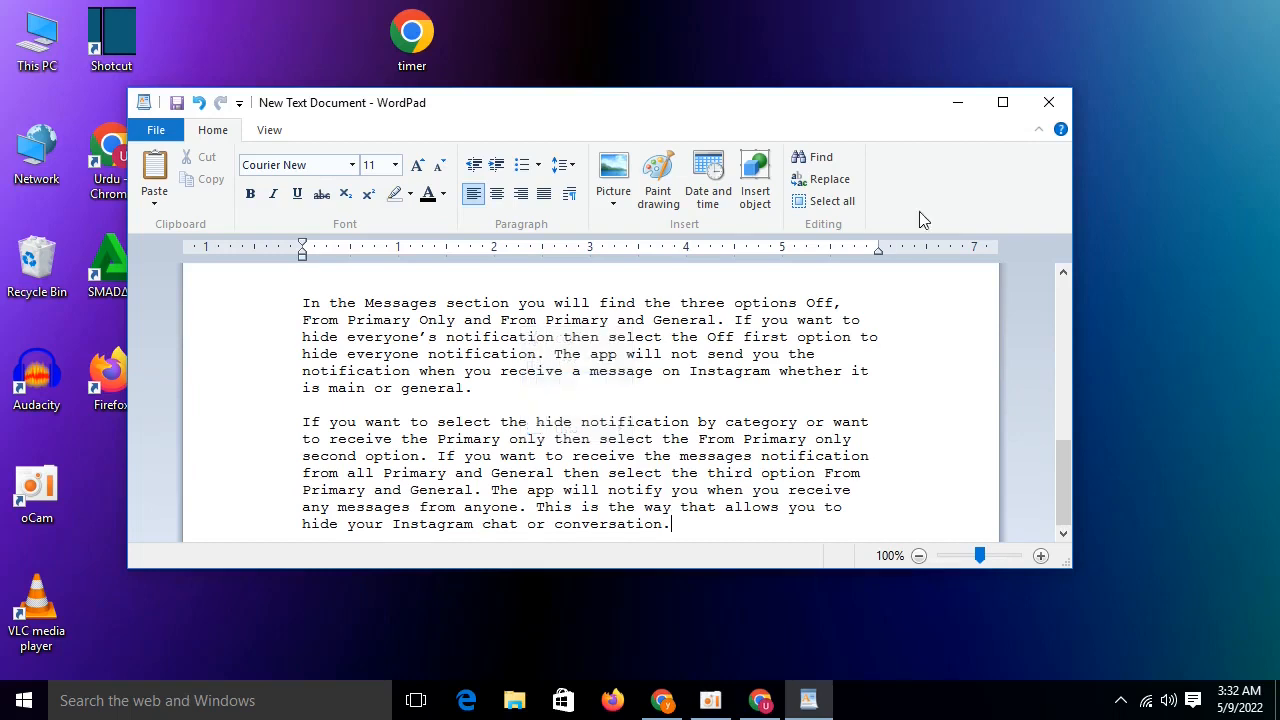
scroll(994, 206, "up", 5)
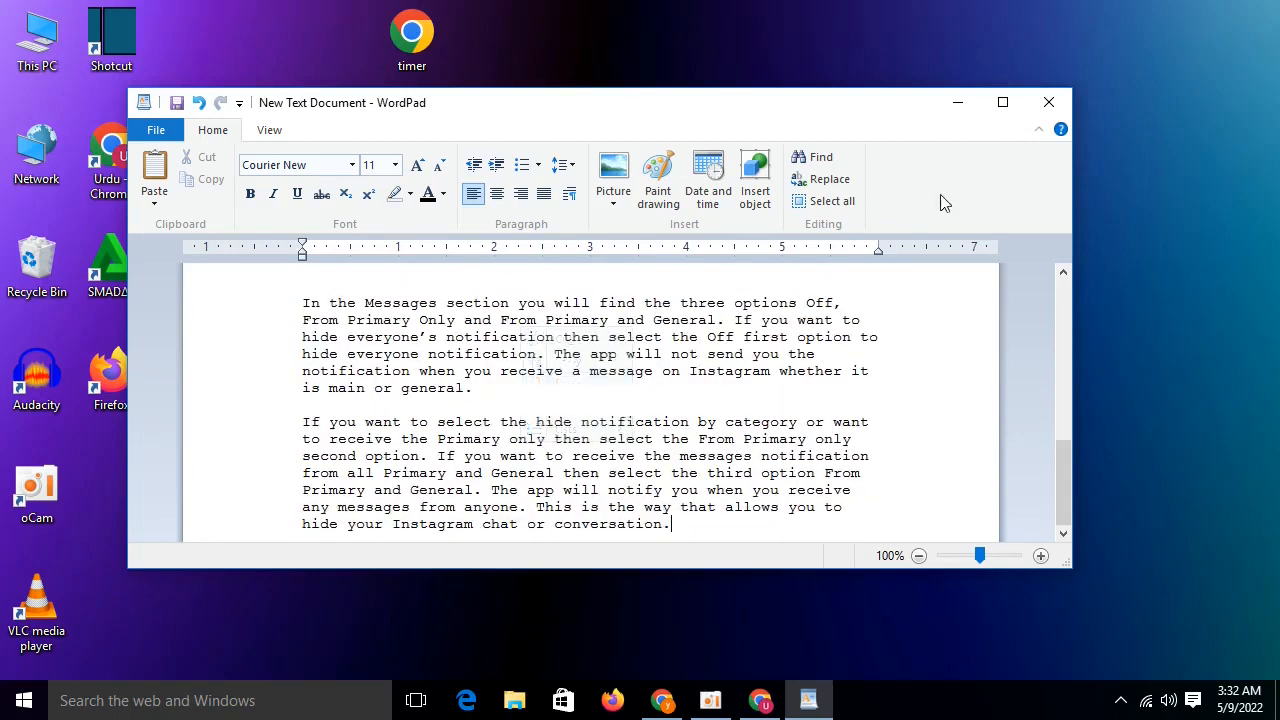
scroll(994, 206, "up", 5)
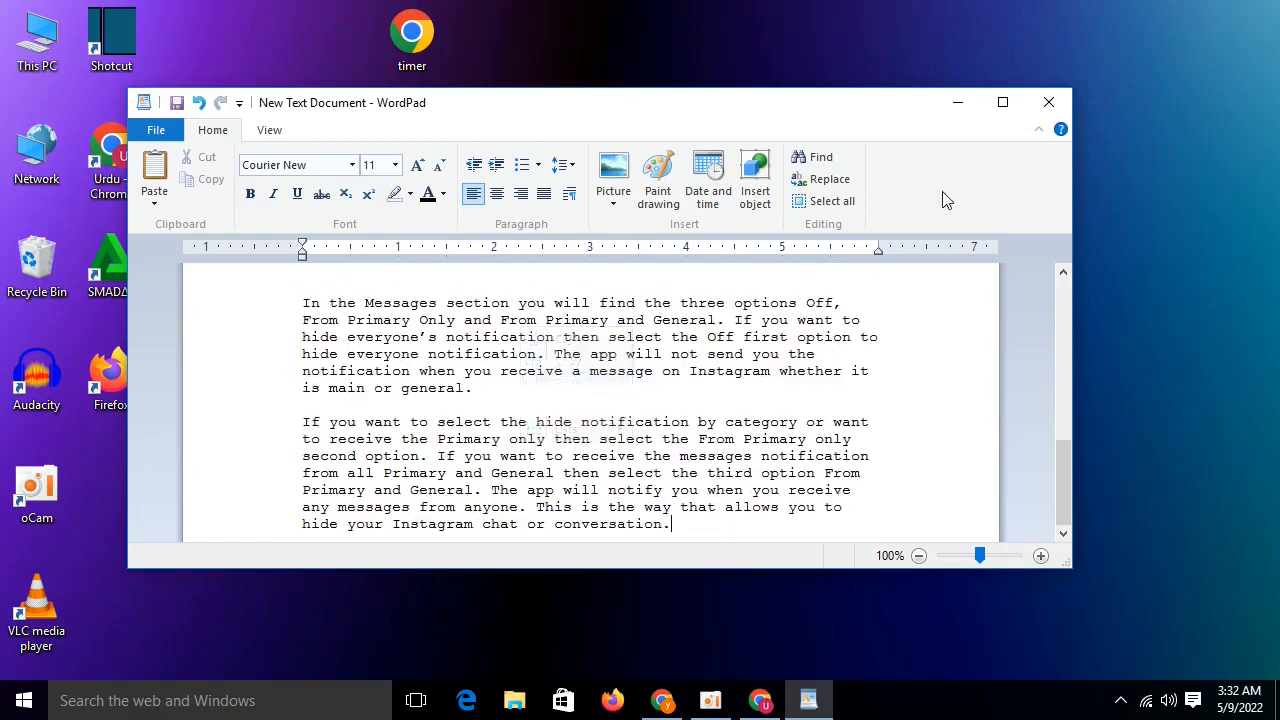
scroll(945, 200, "up", 5)
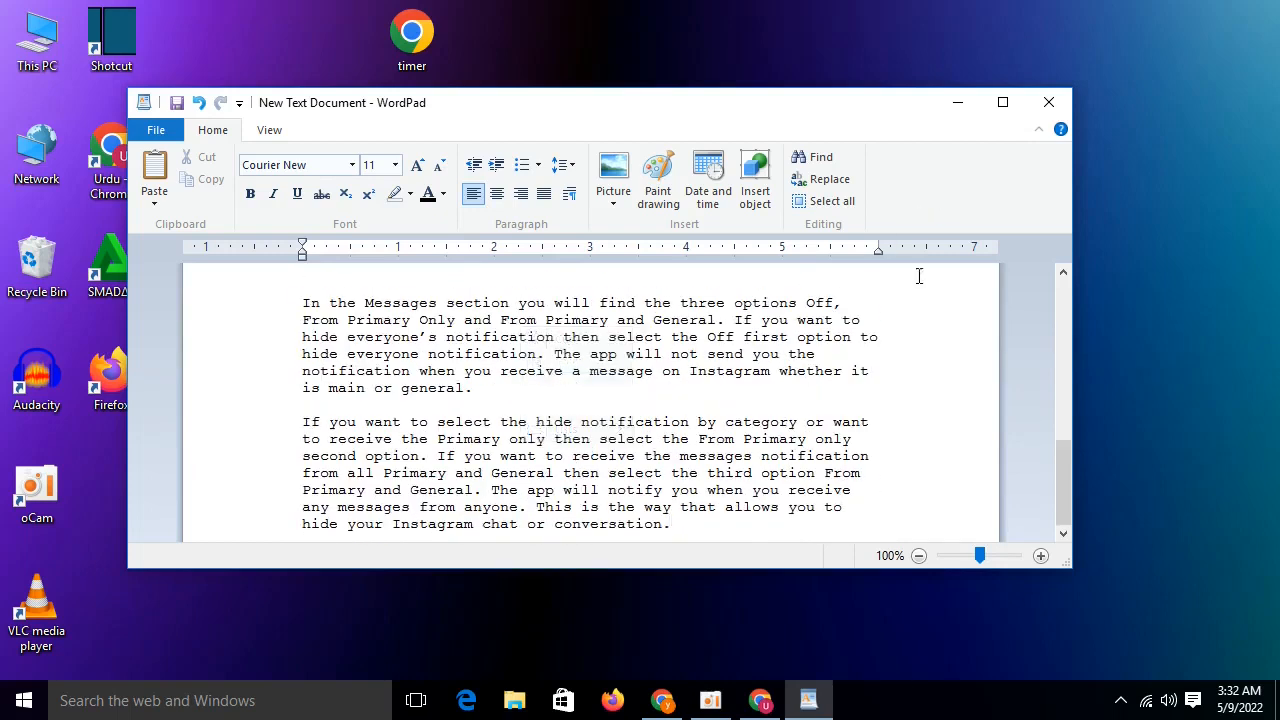
scroll(919, 276, "up", 5)
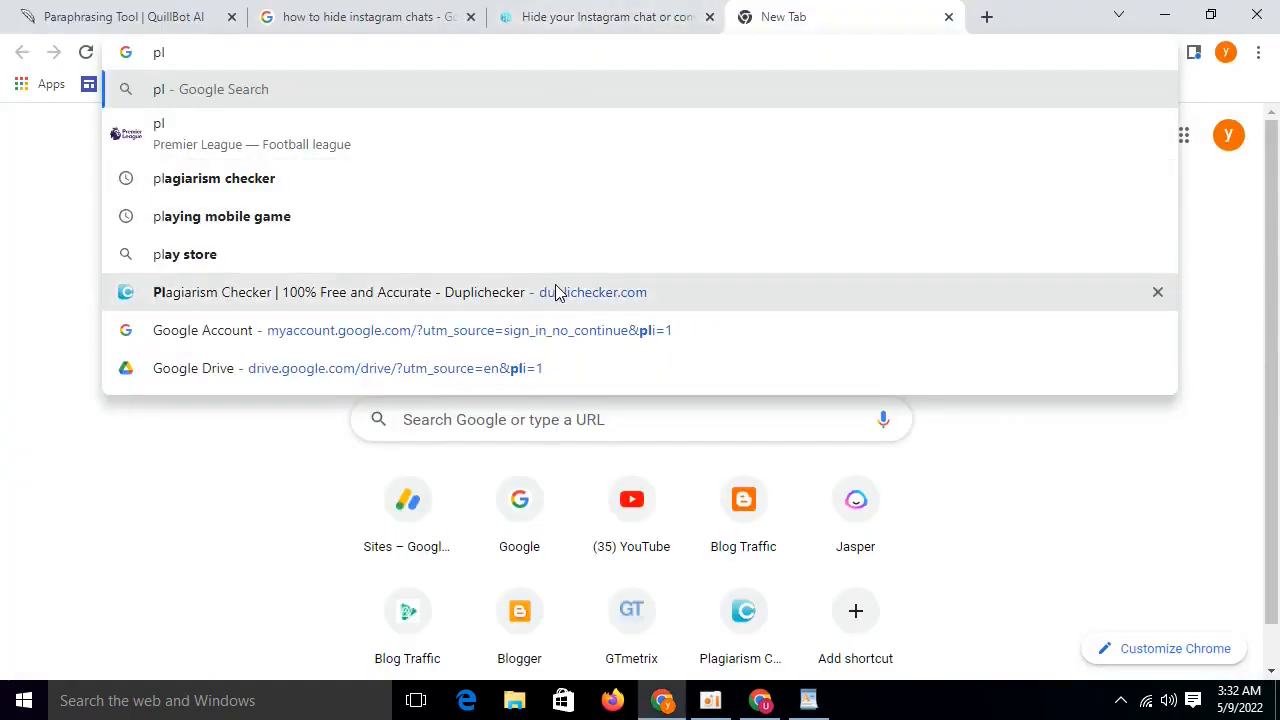
- Open the Duplichecker plagiarism checker in the browser and examine the plagiarism and unique percentages in the article's scan results
left_click(557, 291)
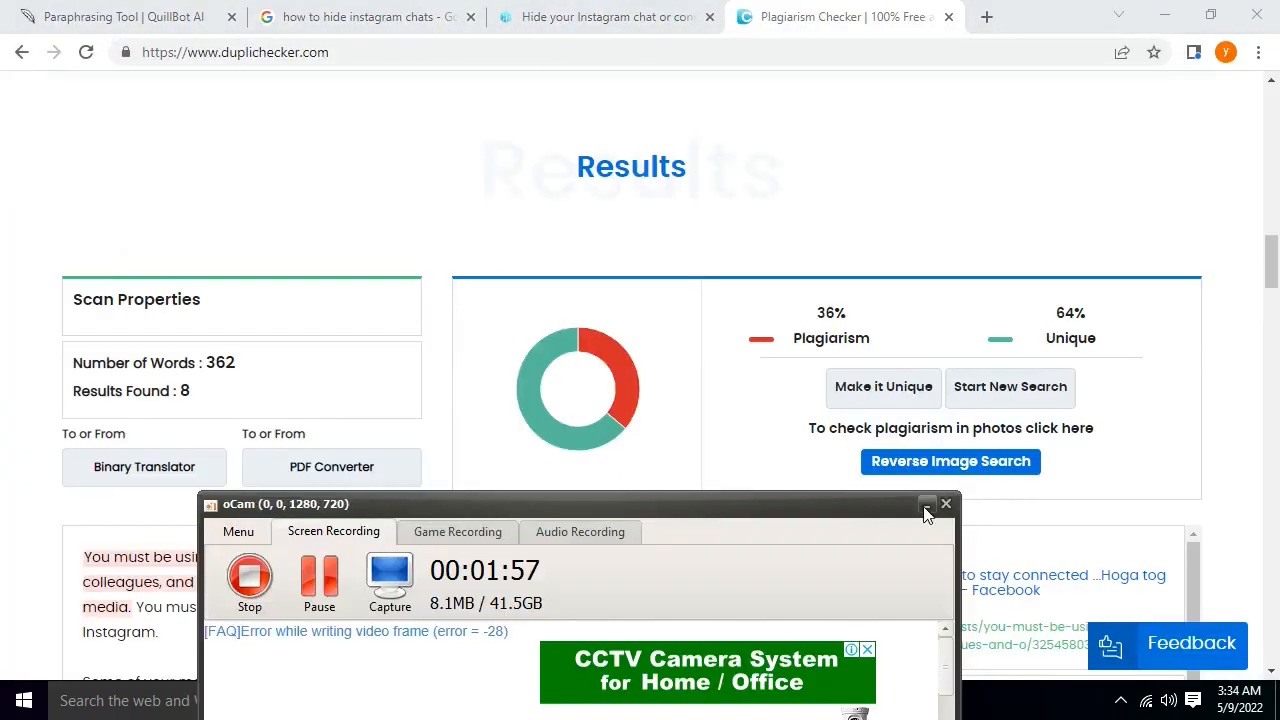
scroll(457, 443, "down", 4)
scroll(812, 416, "up", 4)
left_click_drag(795, 315, 877, 313)
left_click(815, 312)
left_click_drag(1052, 316, 1151, 329)
left_click(814, 314)
left_click_drag(814, 314, 906, 331)
left_click(808, 325)
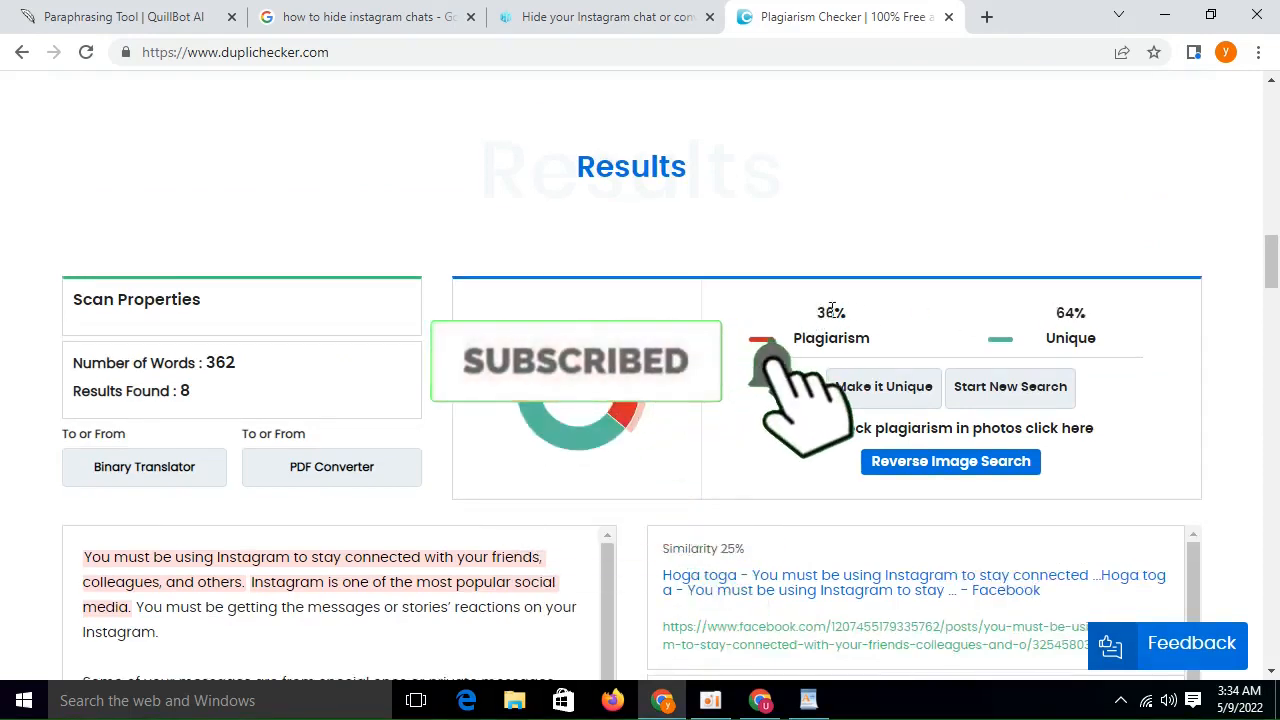
triple_click(835, 312)
left_click(834, 311)
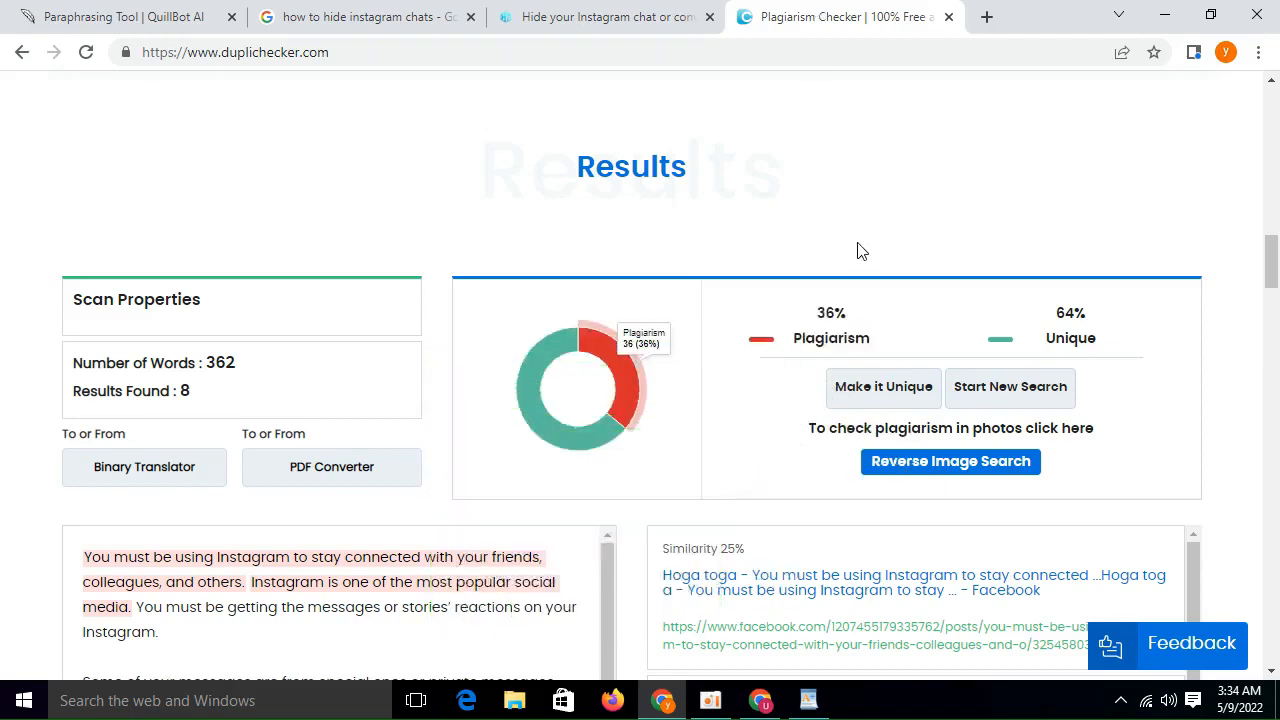
- Search Google for "plagiarism remover" in a new browser tab
right_click(846, 12)
left_click(885, 17)
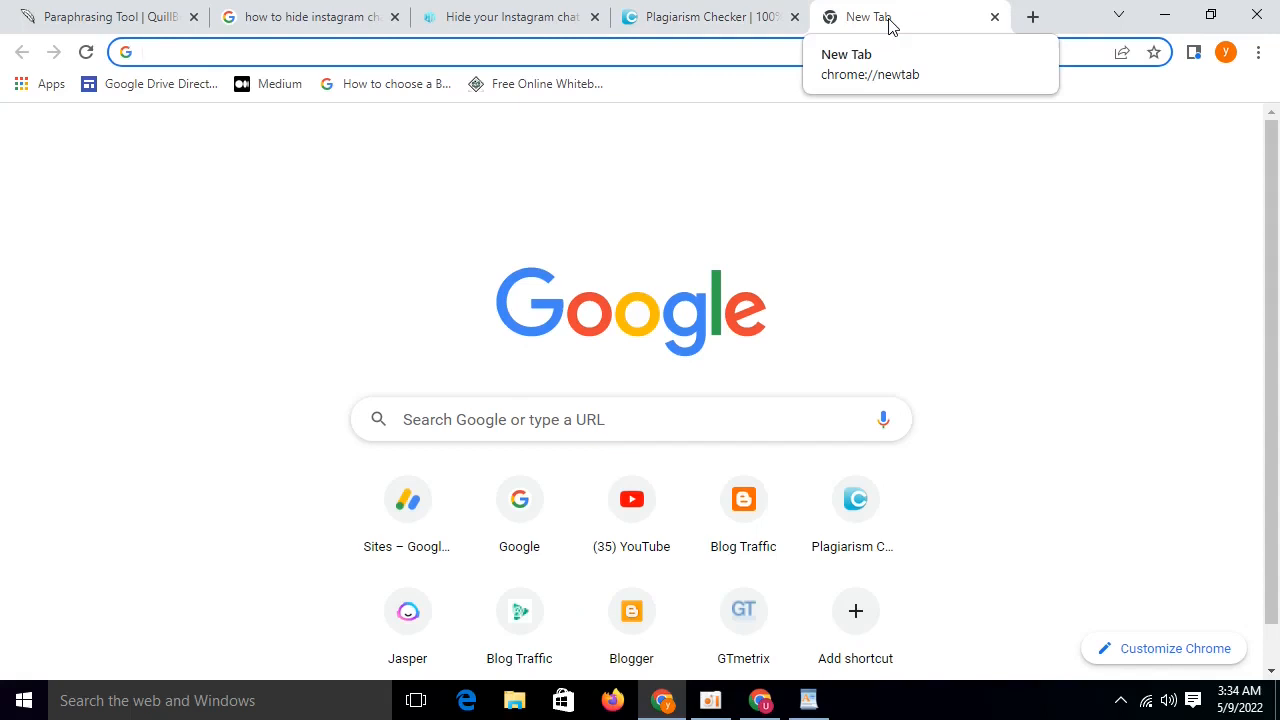
type("pl")
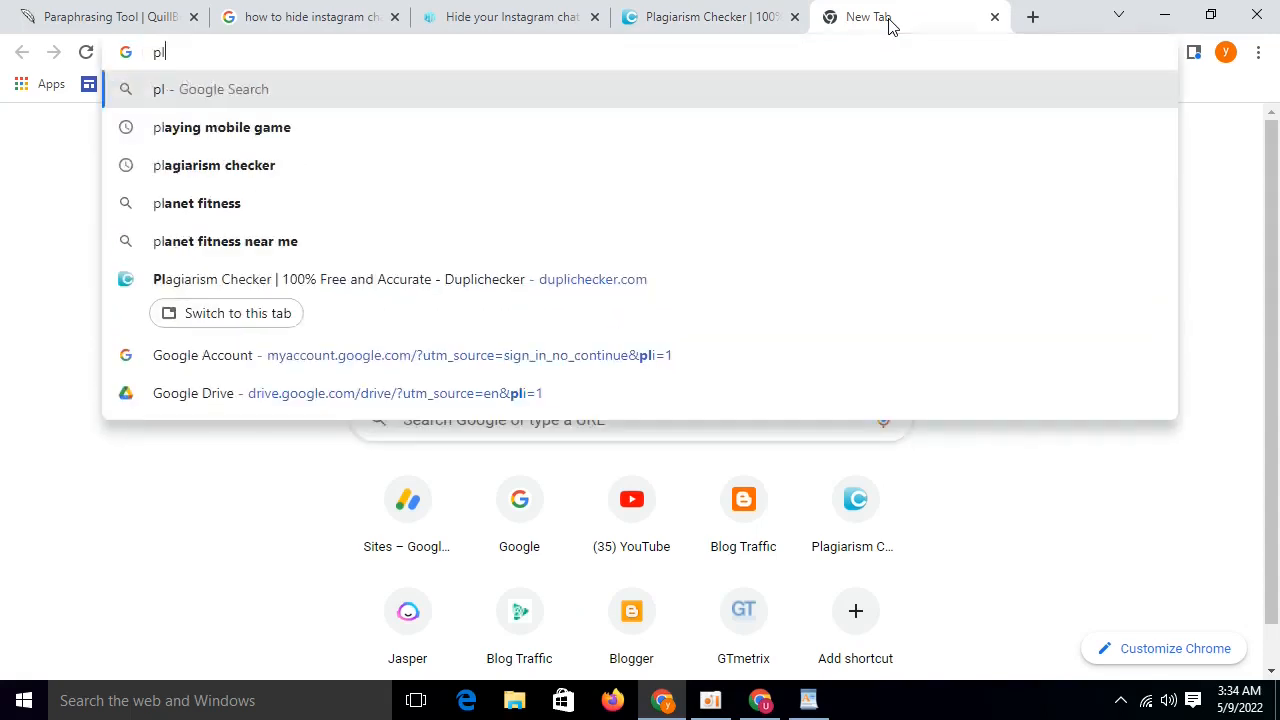
type("a")
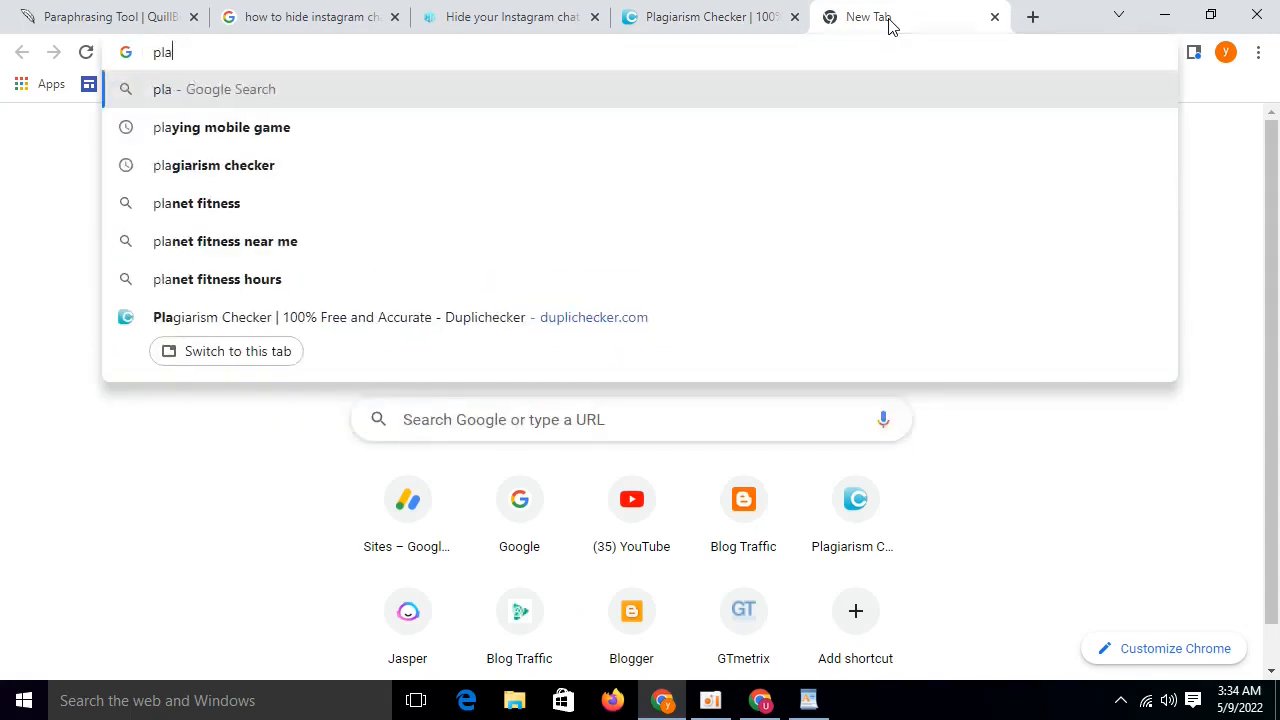
type("g")
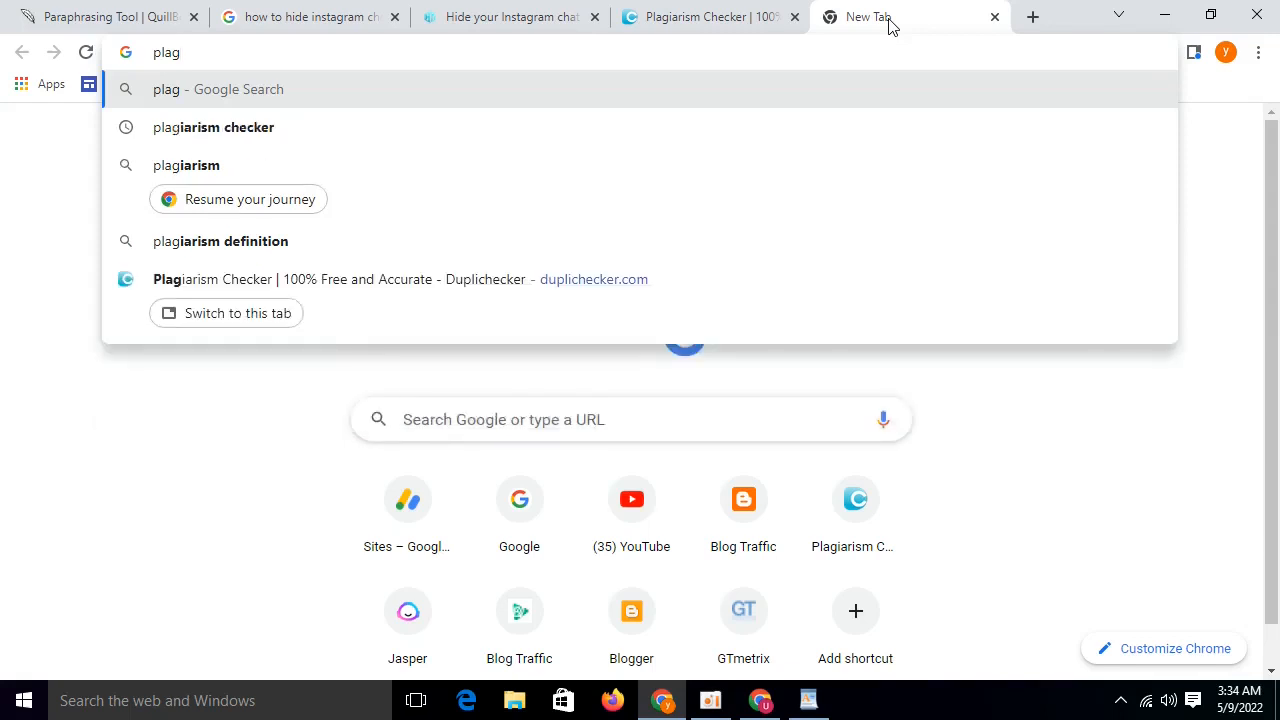
key("Down")
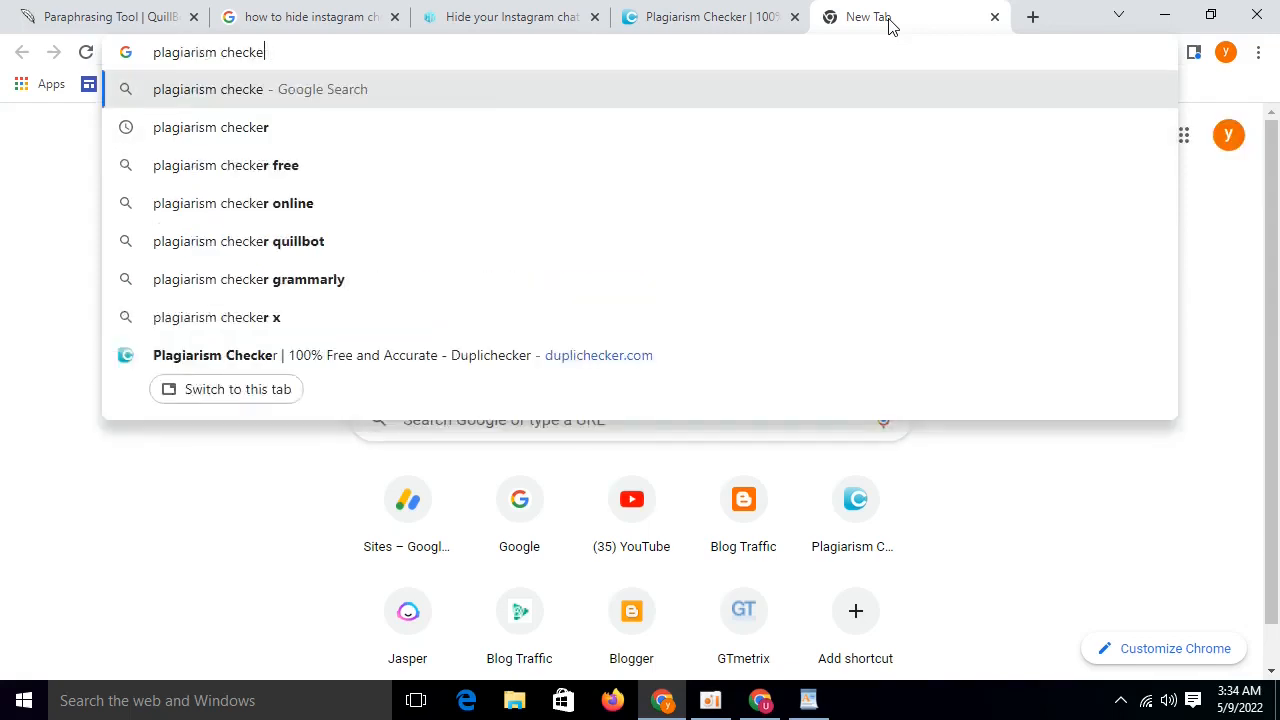
key("Return")
- Search Google for "spinbot" in another new browser tab
key("ctrl+t")
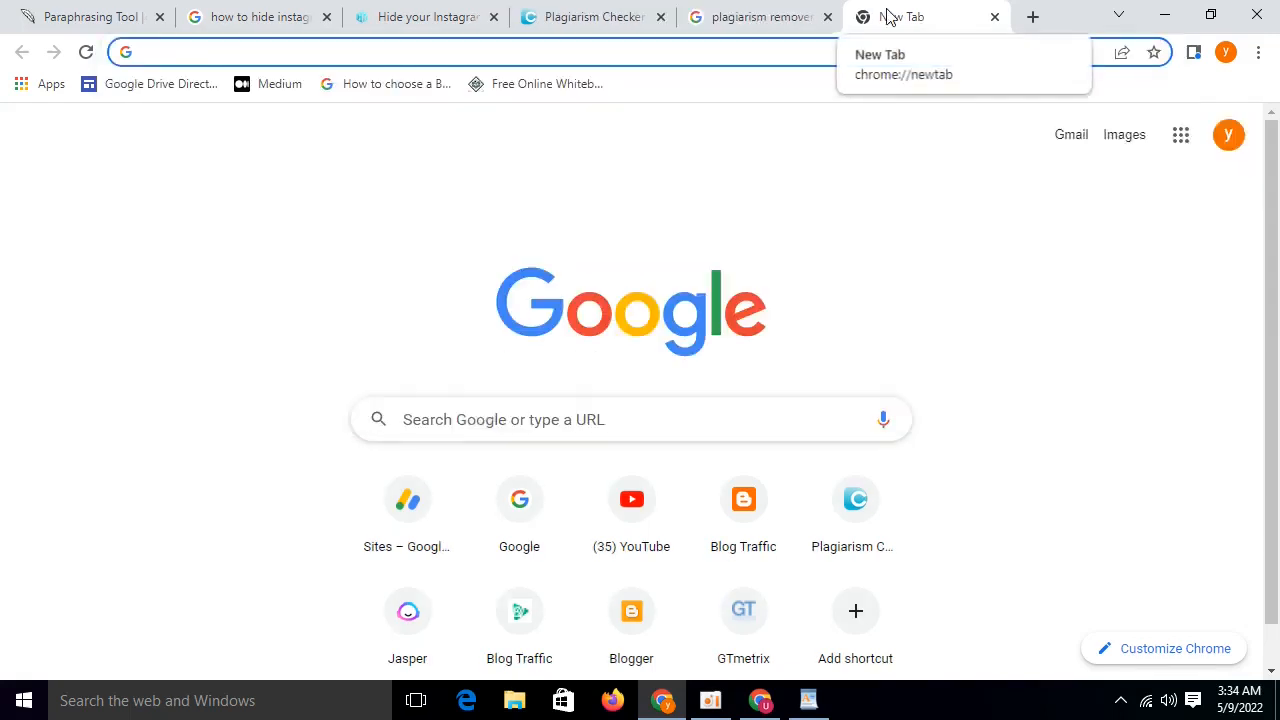
type("sipn")
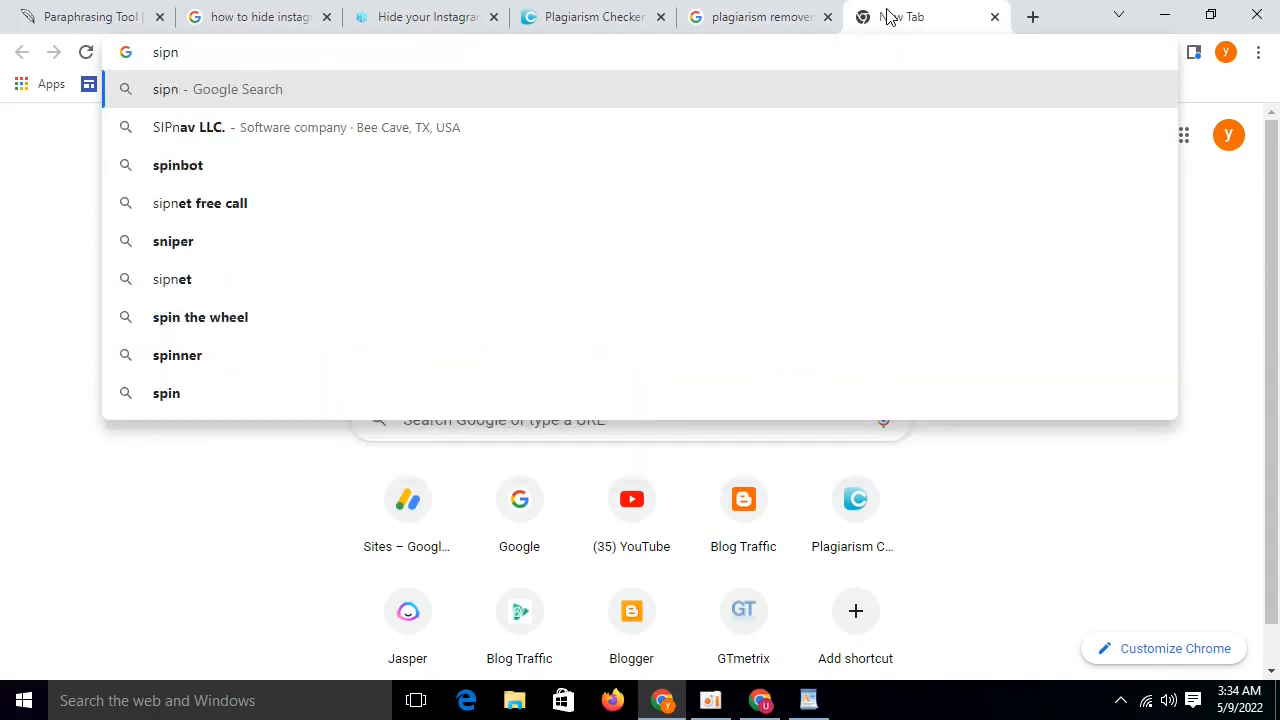
left_click(665, 163)
- Search Google for "rewriter tool" in a new tab and open QuillBot's paraphrasing tool from the results in its own tab
key("ctrl+t")
type("rew")
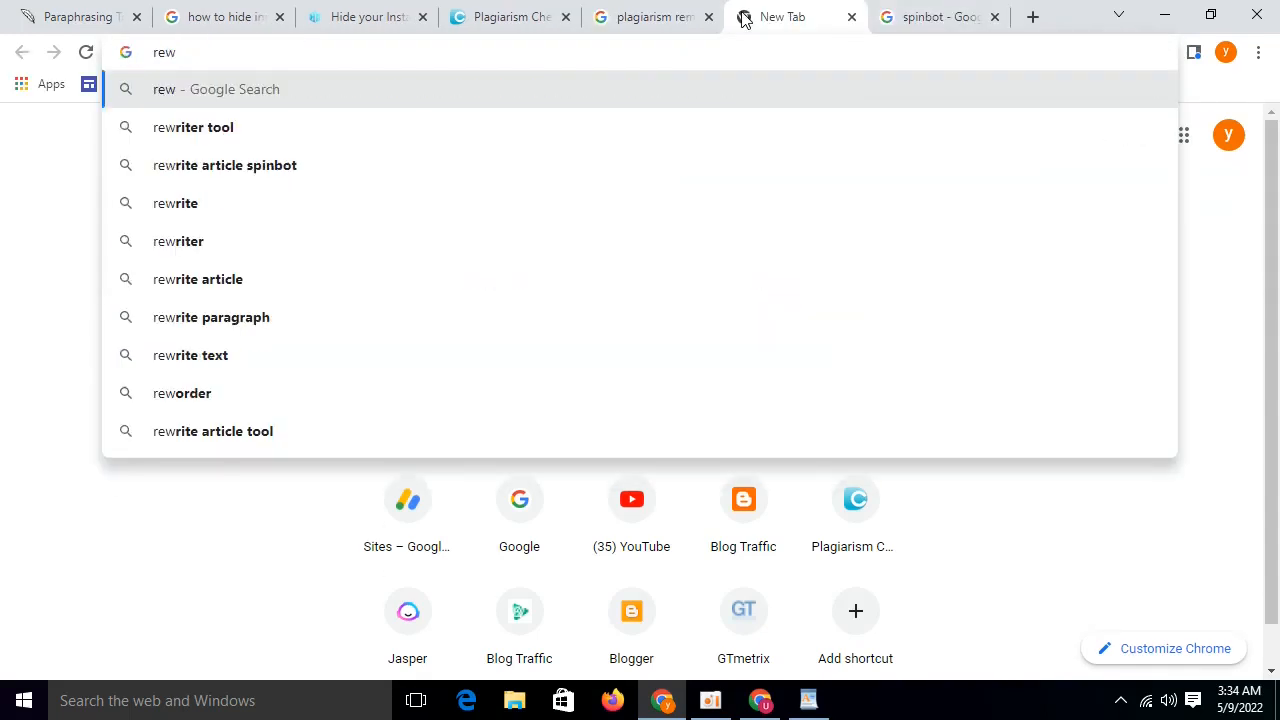
left_click(297, 122)
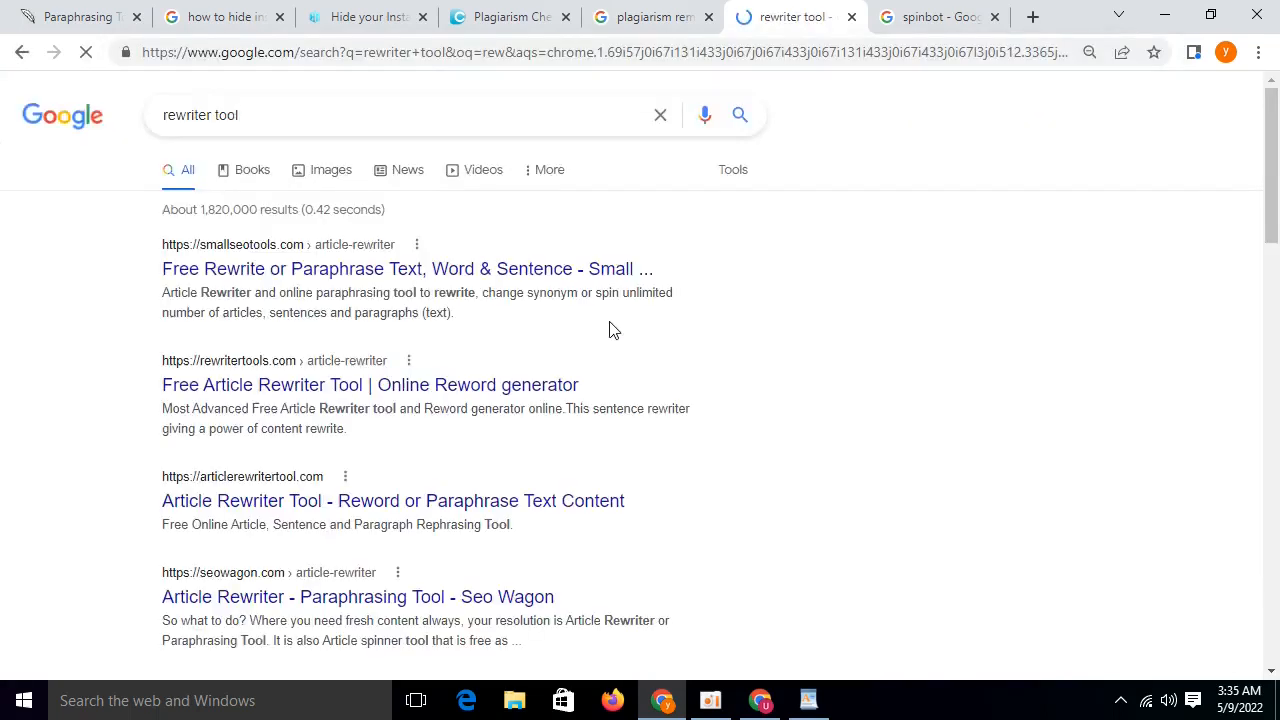
scroll(613, 360, "down", 5)
scroll(600, 420, "down", 10)
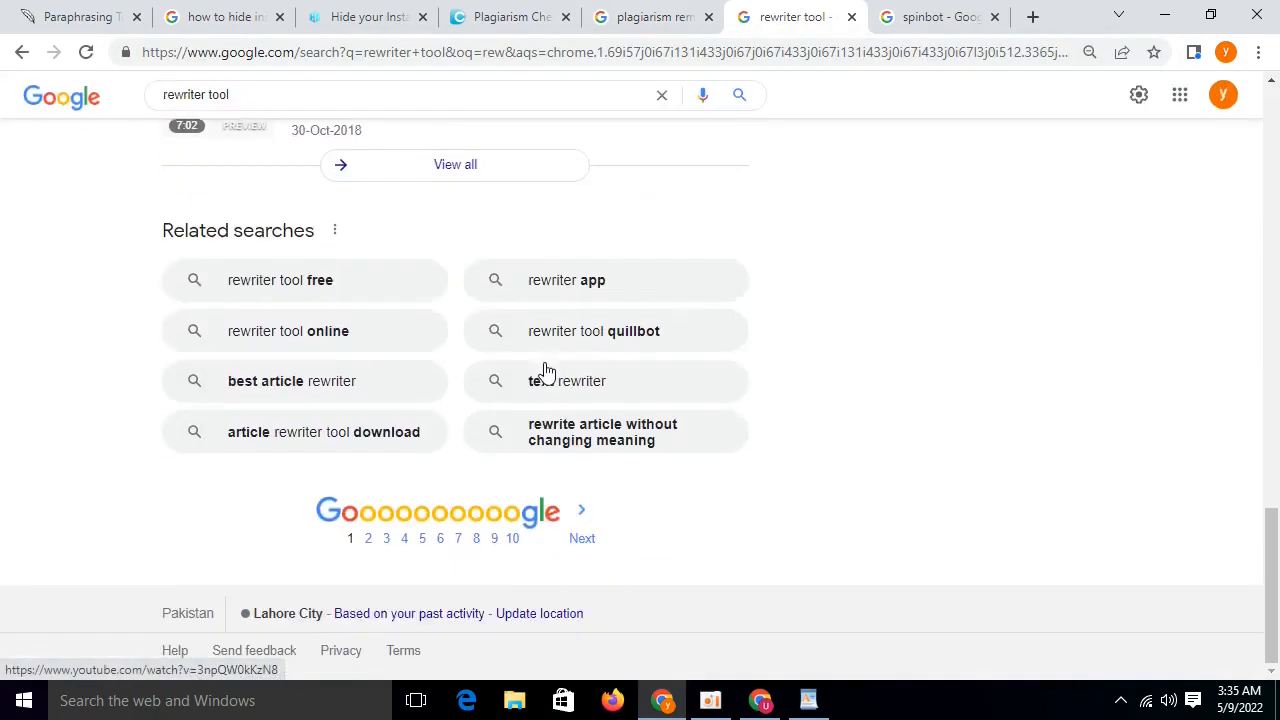
scroll(540, 366, "up", 7)
scroll(274, 386, "up", 4)
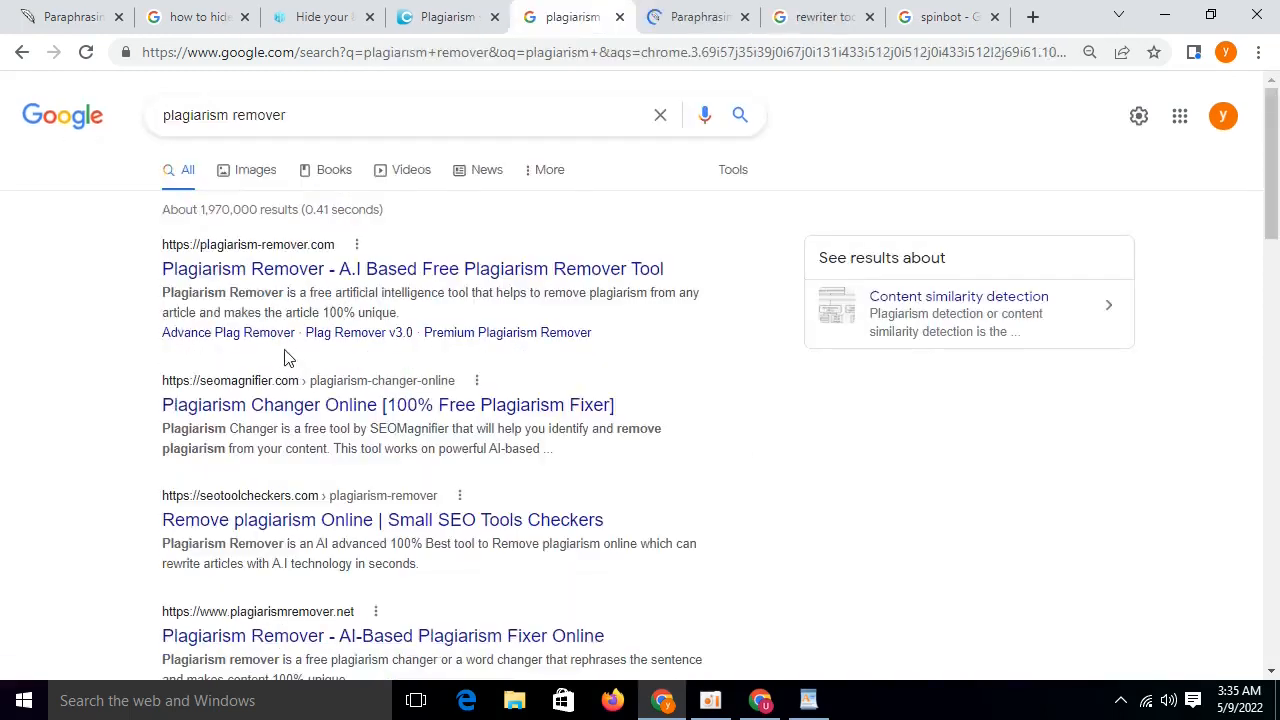
- Open plagiarism-remover.com from the "plagiarism remover" search results and paste the article text into the Plagiarism Remover Tool
left_click(308, 272)
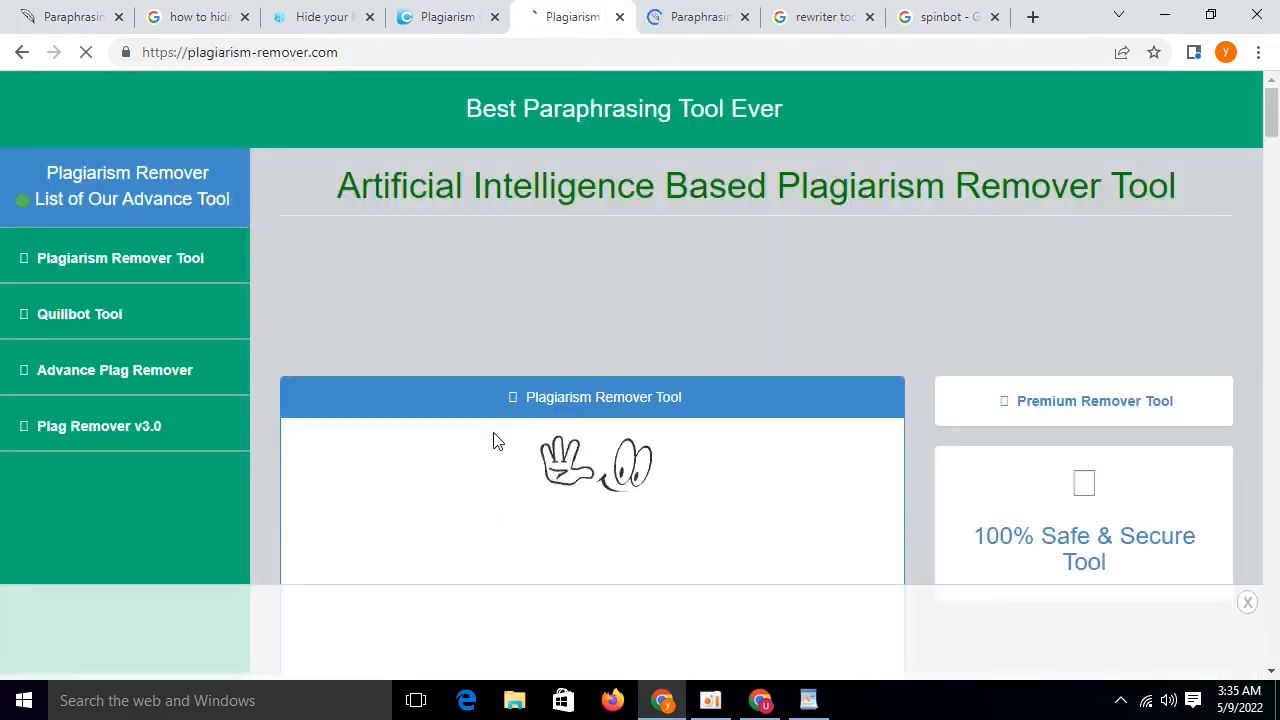
scroll(494, 442, "down", 3)
scroll(494, 446, "down", 3)
scroll(494, 446, "up", 3)
right_click(497, 411)
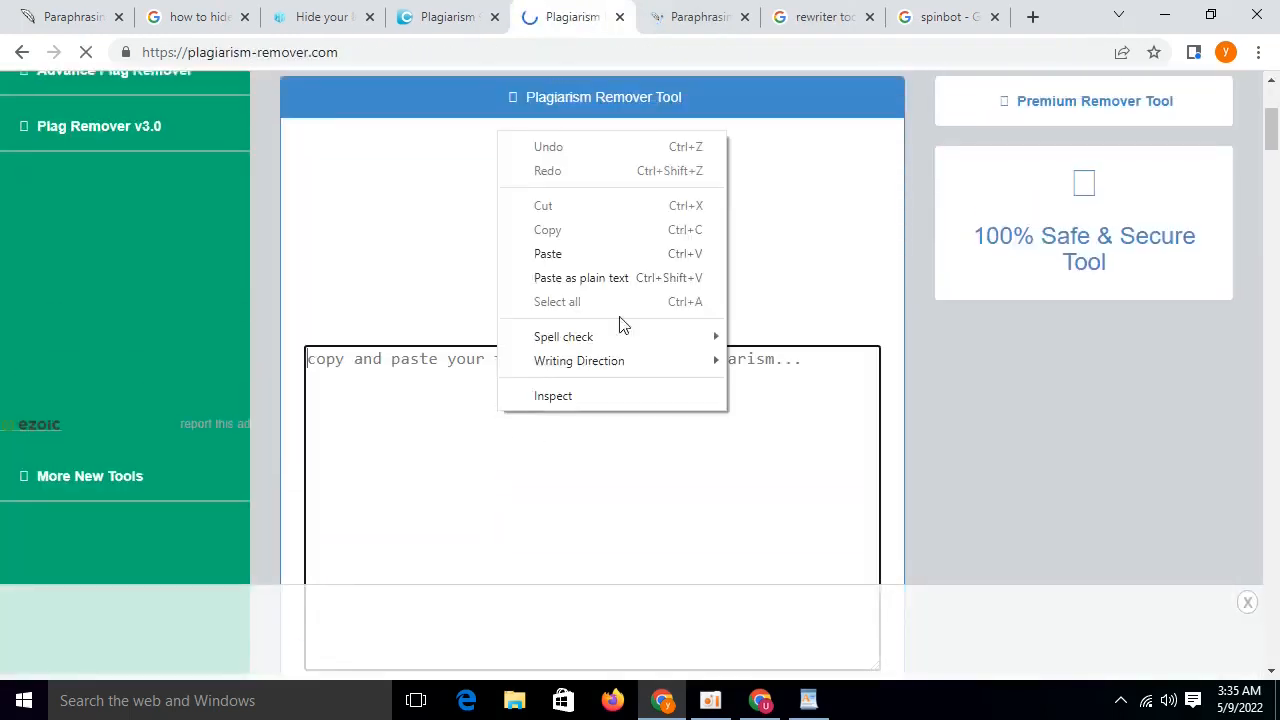
left_click(600, 254)
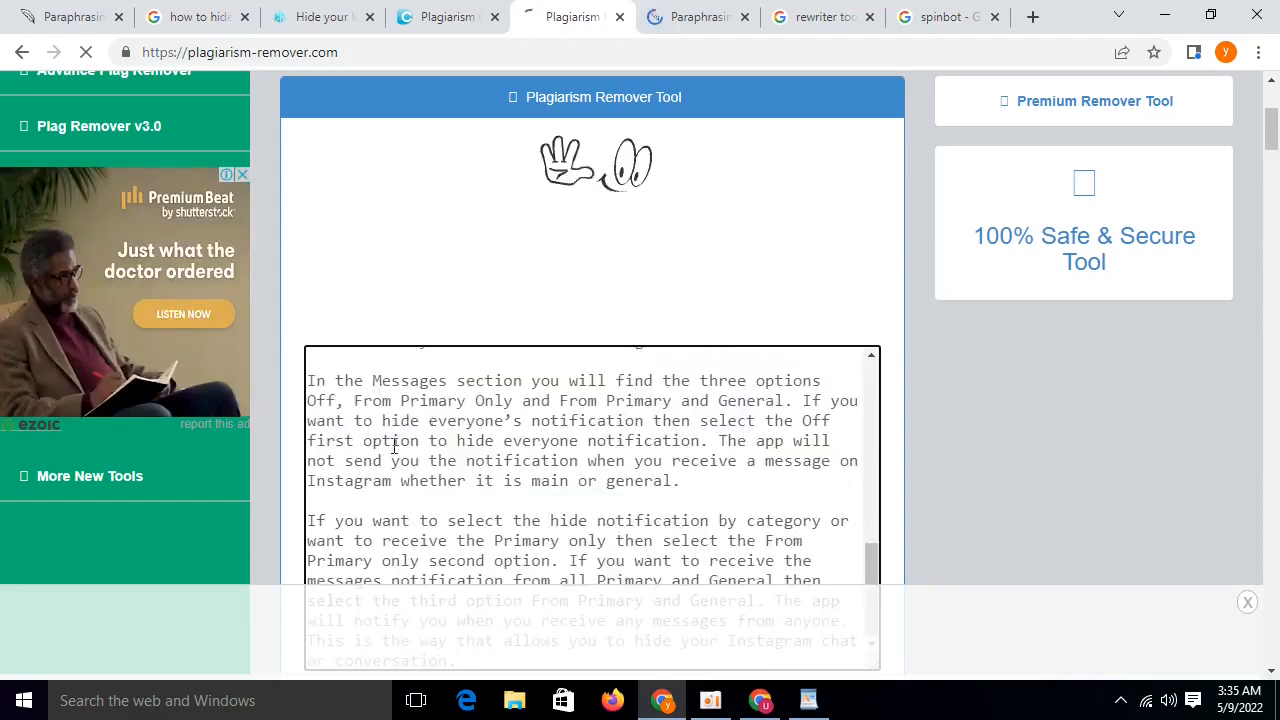
- Fill in the verification code under the pasted article and submit it to the Plagiarism Remover Tool for processing
scroll(509, 418, "down", 6)
left_click(592, 163)
type("4692")
left_click(624, 246)
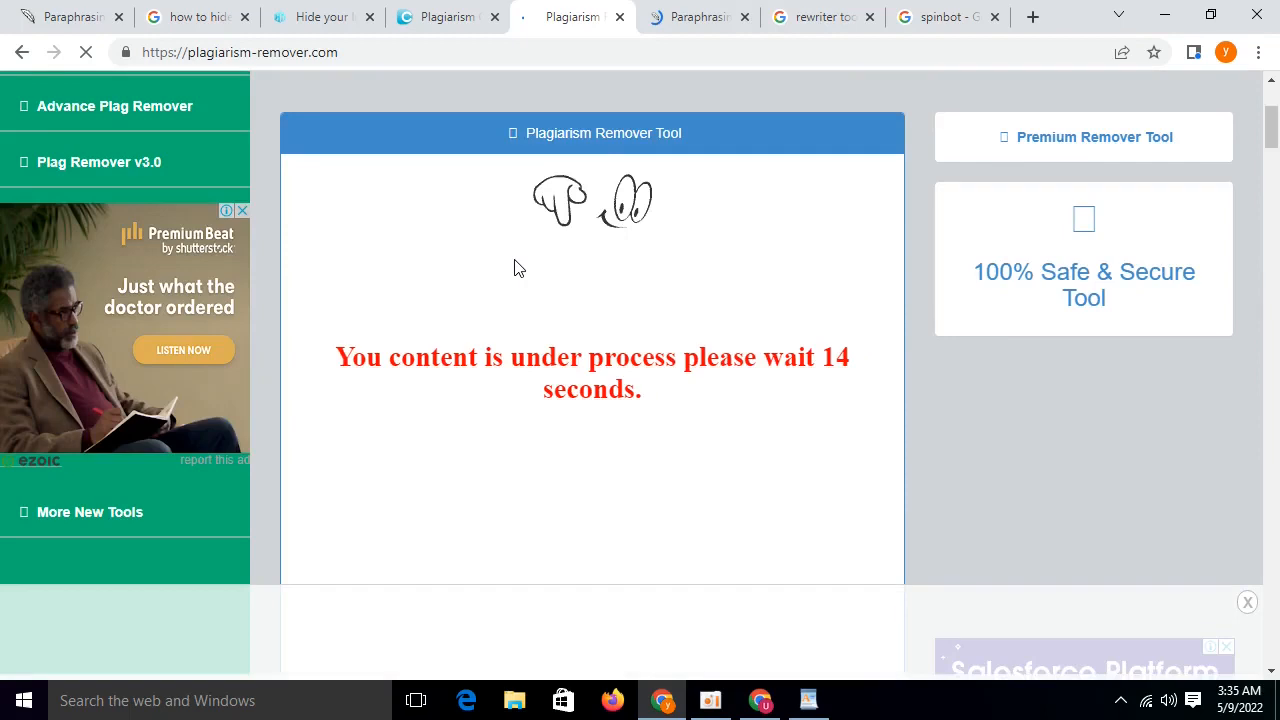
- Copy the article from WordPad and paste it into QuillBot's Paraphraser, replacing the verification code pasted there by mistake
key("ctrl+Tab")
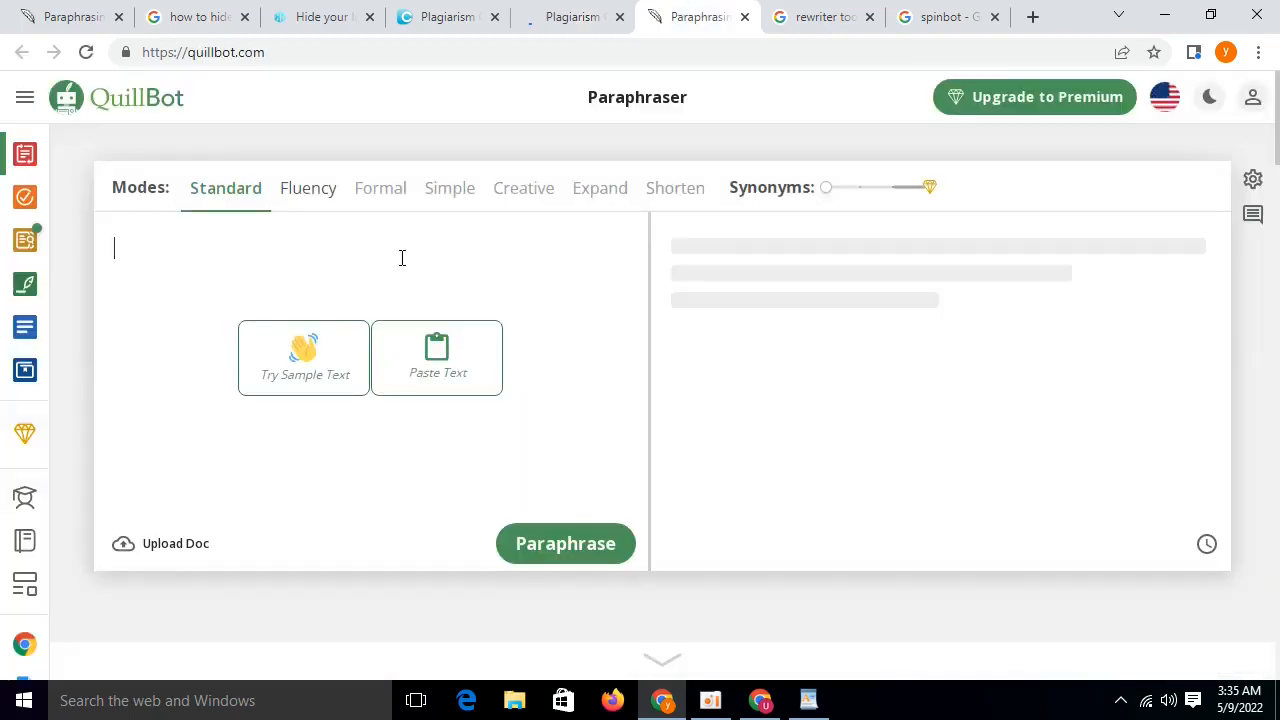
type("4692")
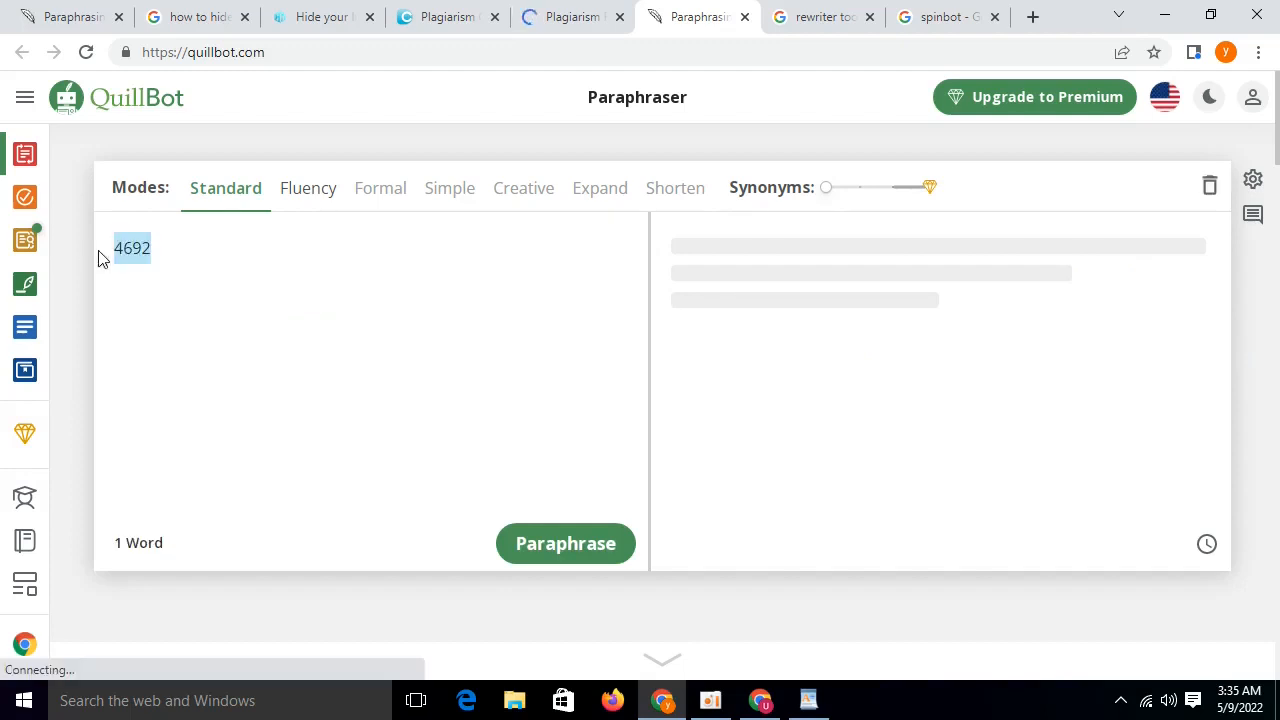
left_click(806, 695)
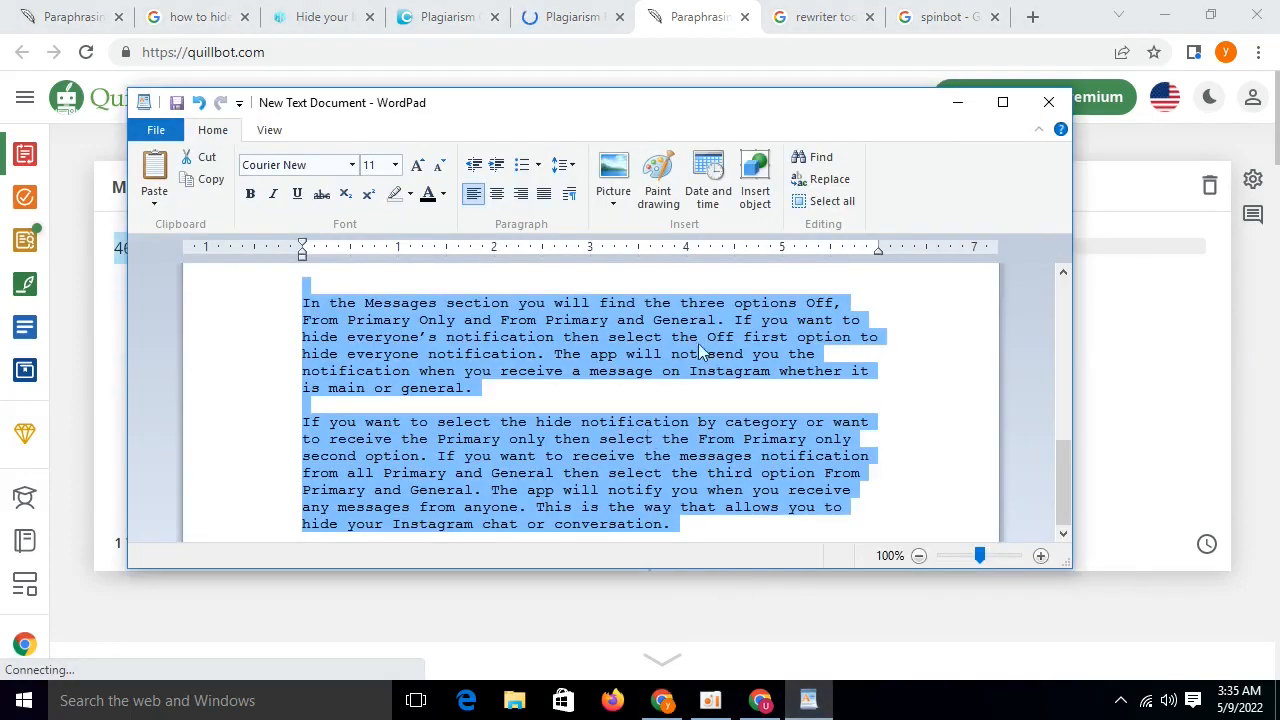
left_click(956, 102)
type("You must be using Instagram to stay connected with your friends, colleagues, and others. Instagram is one of the most popular social media. You must be getting the messages or stories’ reactions on your Instagram.  Some of your messages are from special ones or private messages. You must want to hide your Instagram chat or conversation. Today I am explaining to you about the Instagram hide conversation. Read this post till the end to know more about this.")
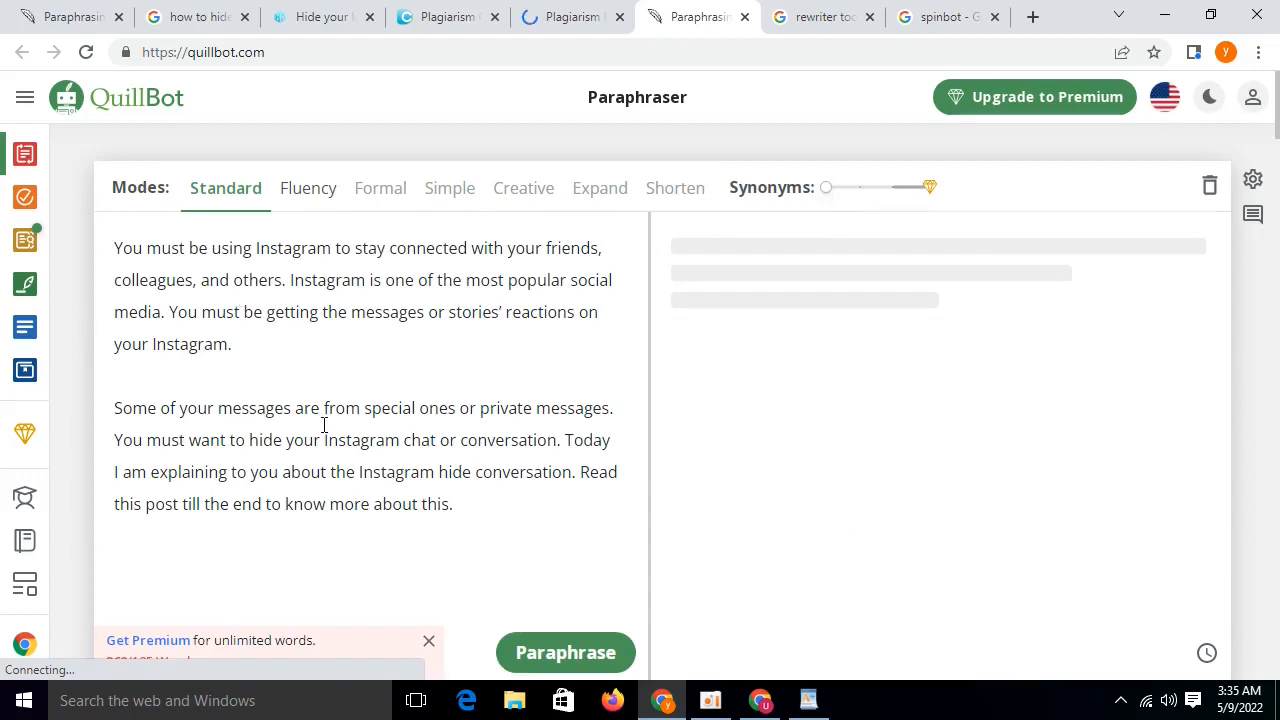
- Trim the pasted text in QuillBot to fit the 125-word limit, ending it with "You have to hide or disable your notification."
scroll(323, 424, "down", 10)
scroll(465, 498, "down", 8)
scroll(283, 297, "up", 2)
left_click_drag(273, 330, 117, 287)
key("BackSpace")
scroll(303, 306, "up", 2)
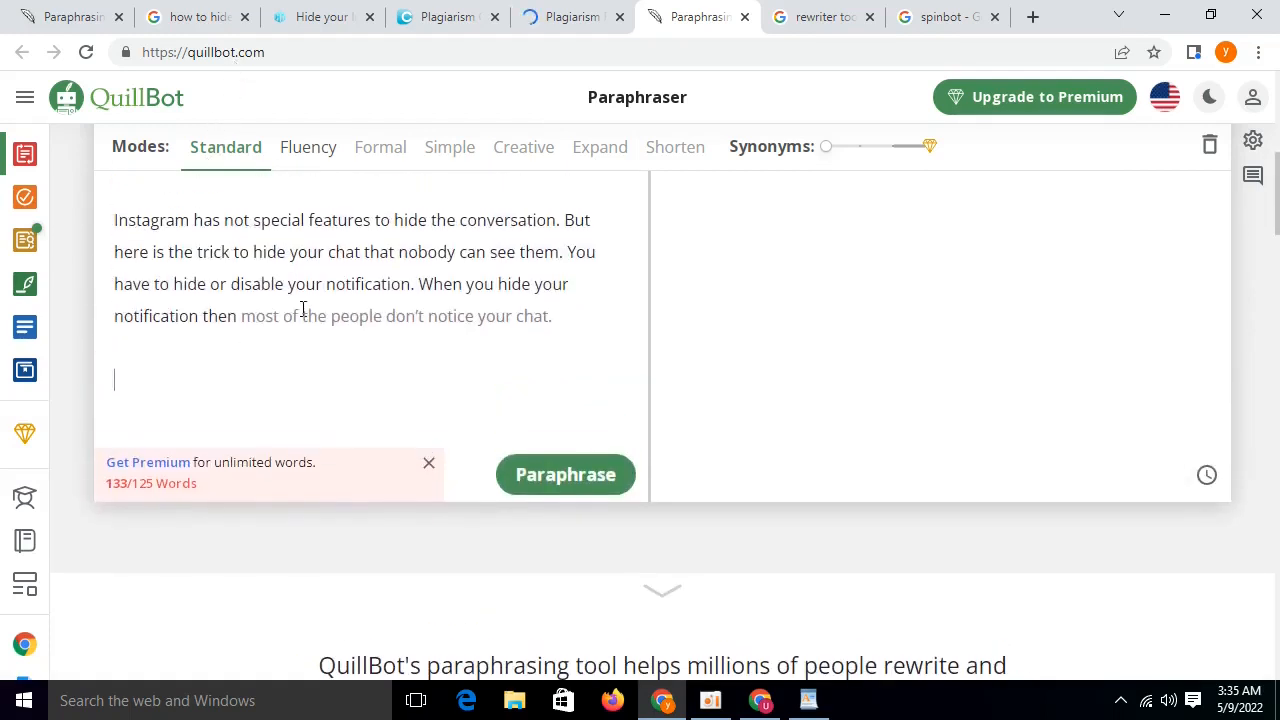
left_click_drag(567, 422, 420, 384)
key("BackSpace")
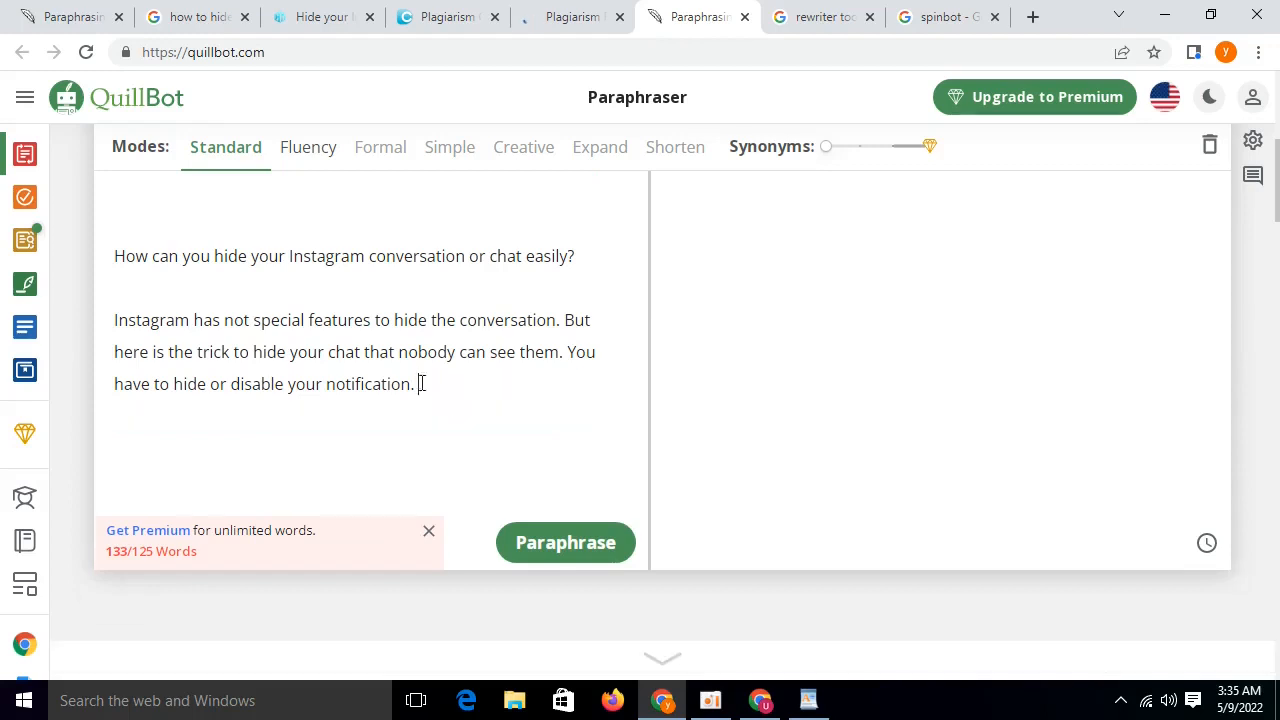
scroll(419, 322, "up", 1)
scroll(419, 322, "up", 4)
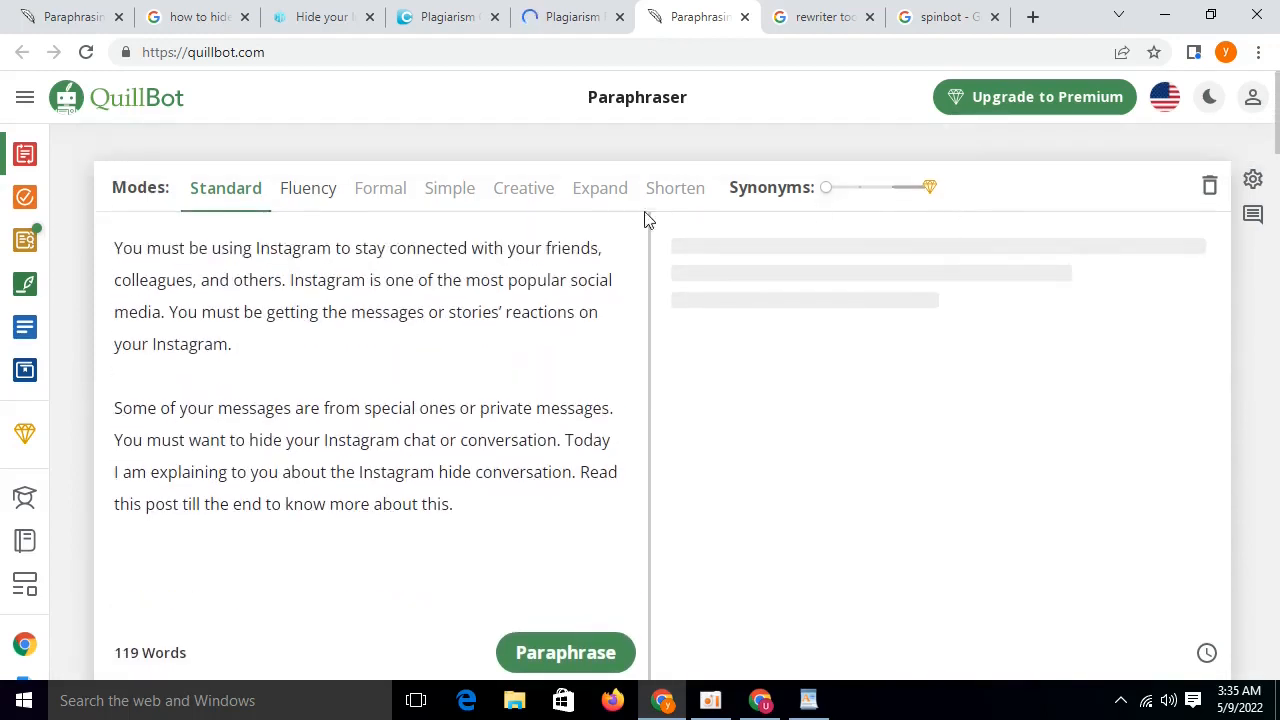
- Open the Spinbot site from its search results and close the "rewriter tool" search tab
left_click(829, 16)
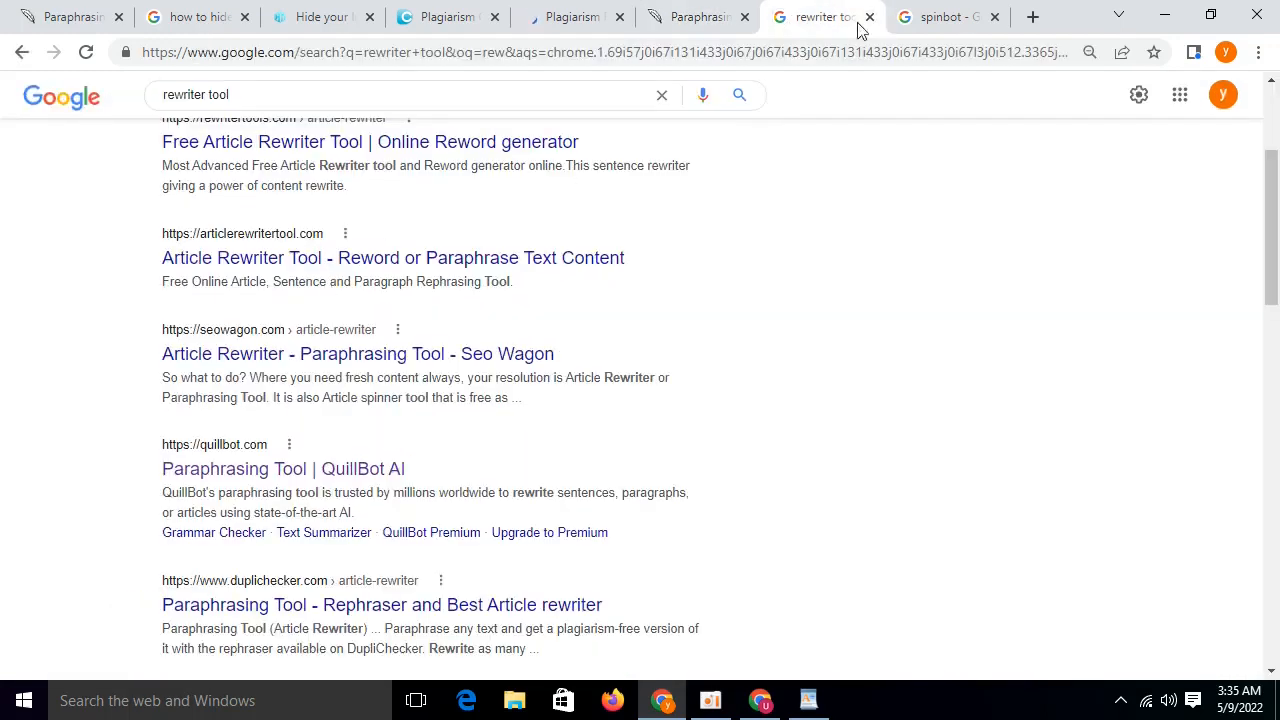
left_click(920, 10)
left_click(363, 277)
left_click(838, 14)
left_click(869, 16)
- Paraphrase the trimmed text in QuillBot's Standard mode with the Synonyms level raised one notch
left_click(729, 12)
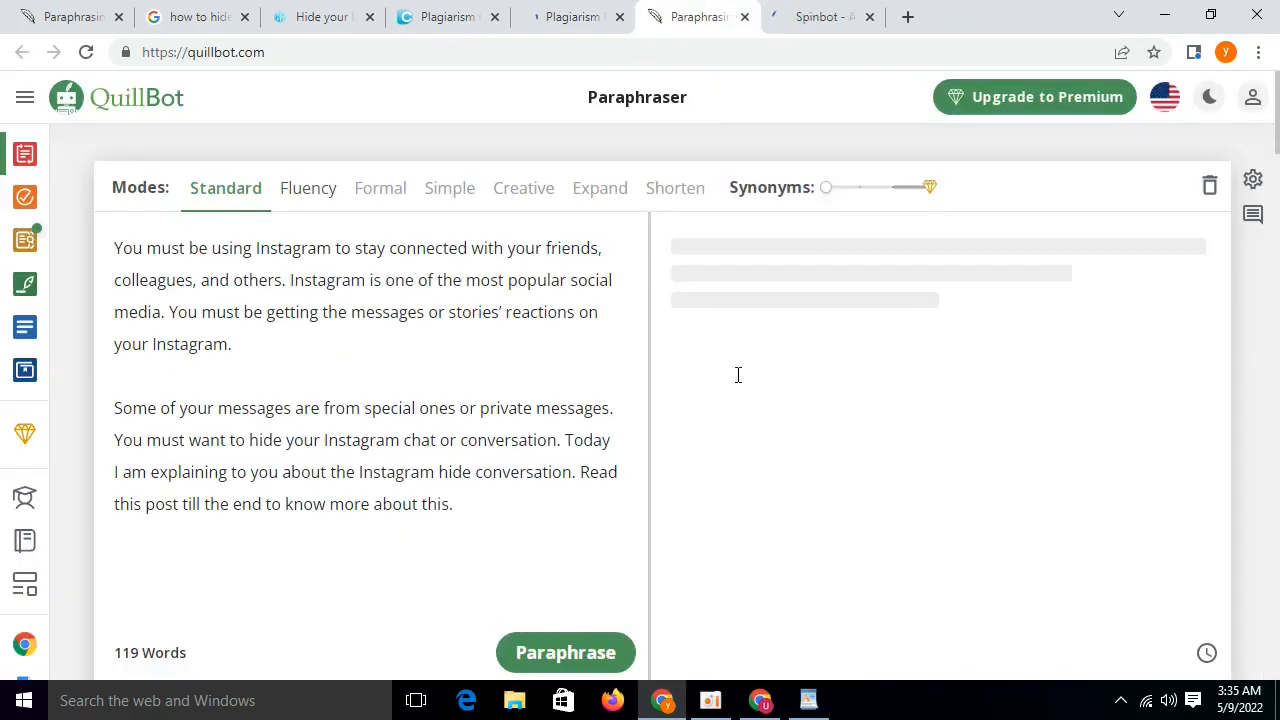
left_click(859, 188)
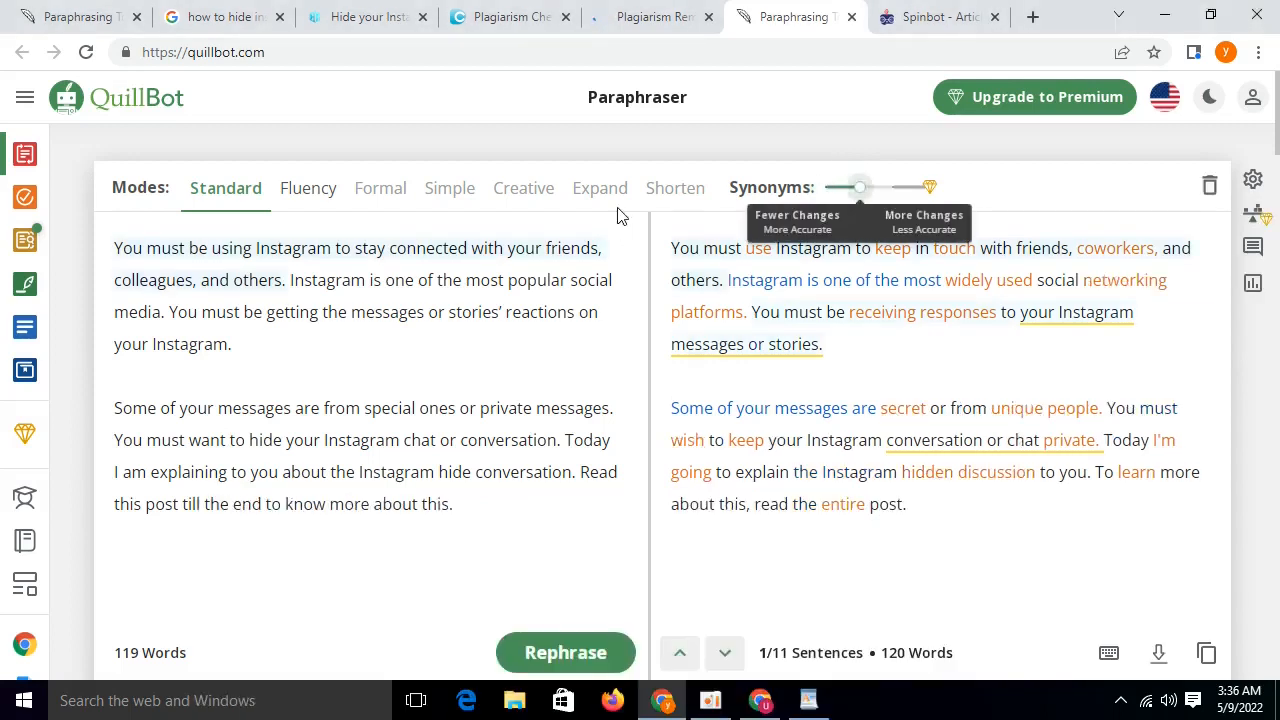
left_click(382, 303)
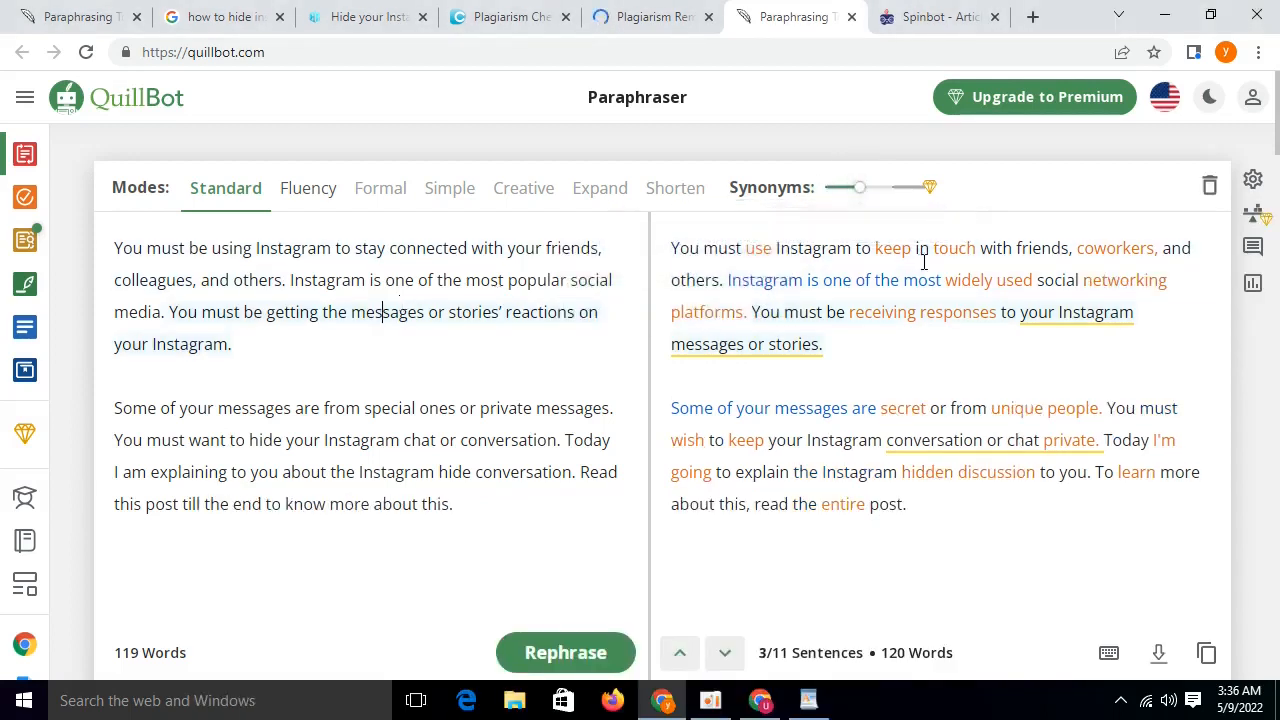
- In the first paraphrased sentence, replace "must use" with "need to use" and "keep" with "stay"
left_click(760, 258)
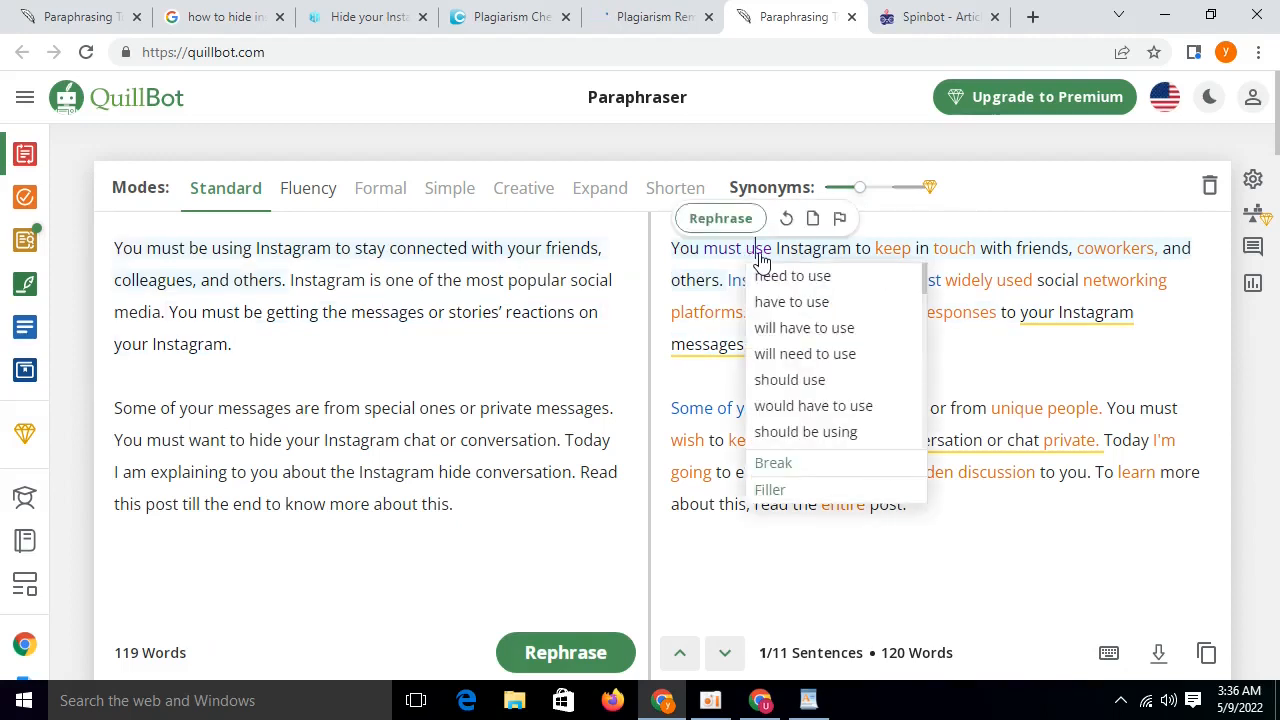
left_click(776, 283)
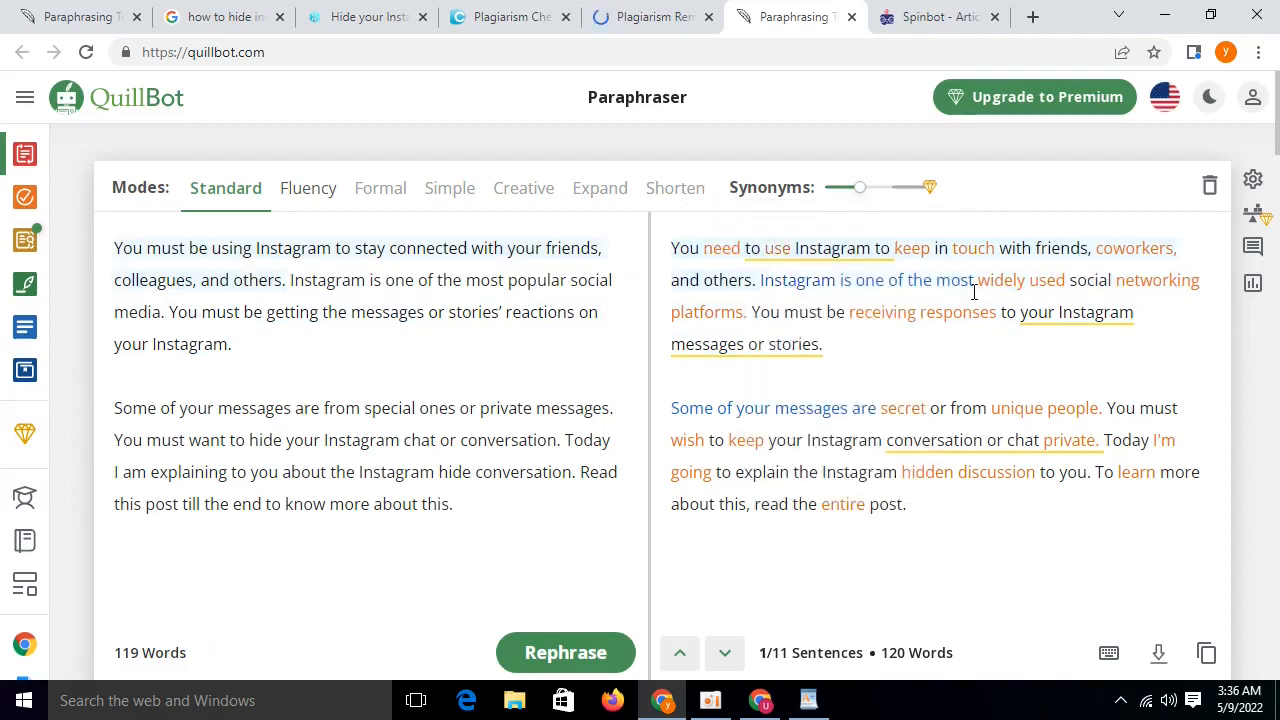
left_click(924, 258)
left_click(951, 277)
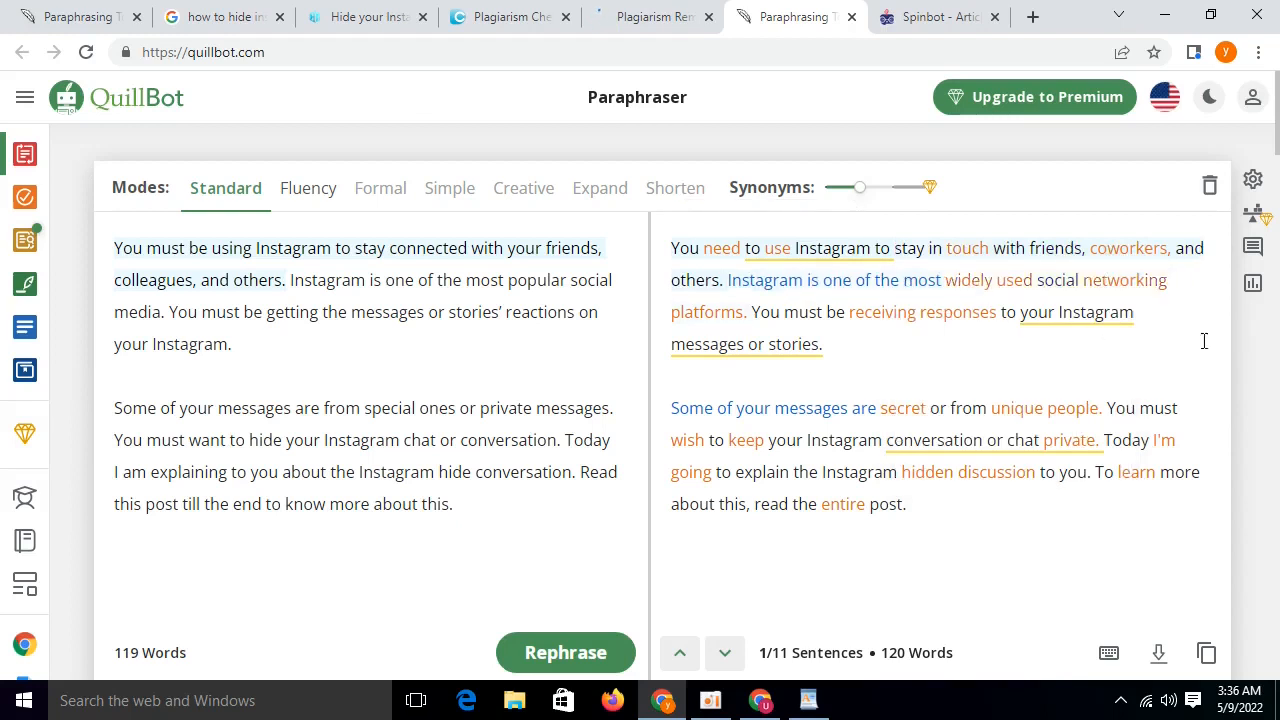
- Replace "widely used social networking" in the second paraphrased sentence with "popular social network"
left_click(1106, 287)
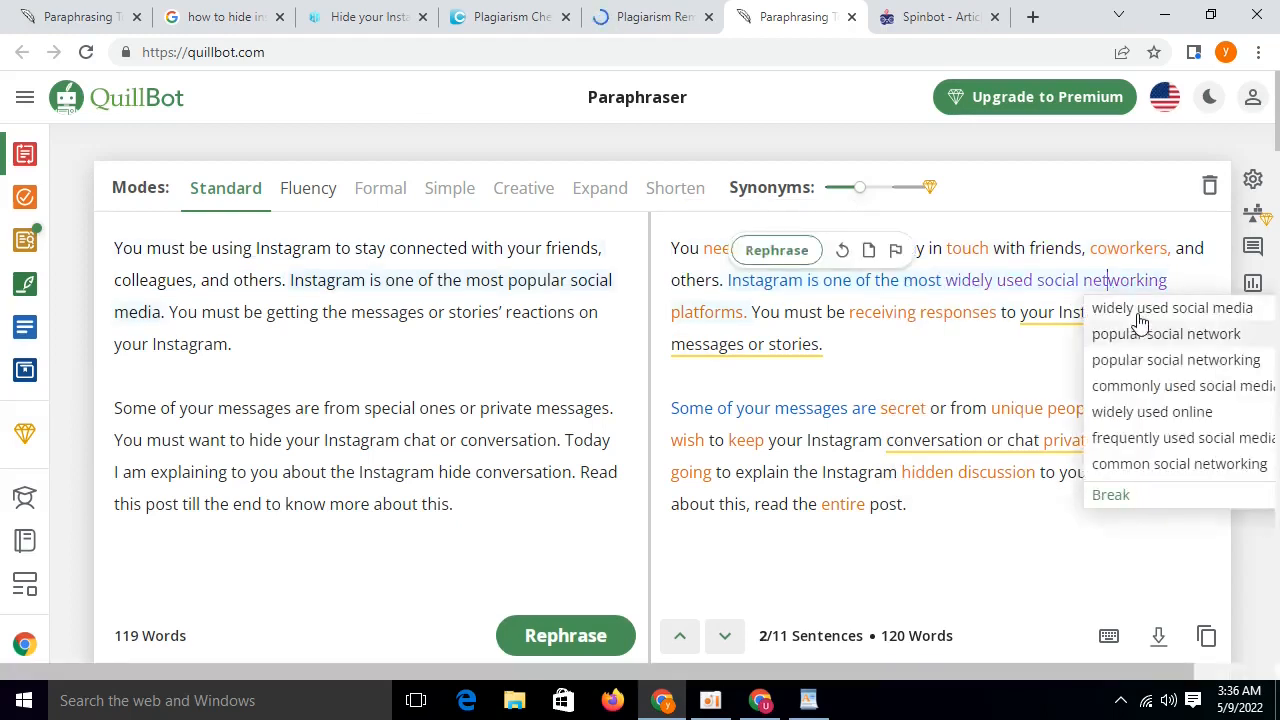
left_click(1138, 308)
left_click(985, 284)
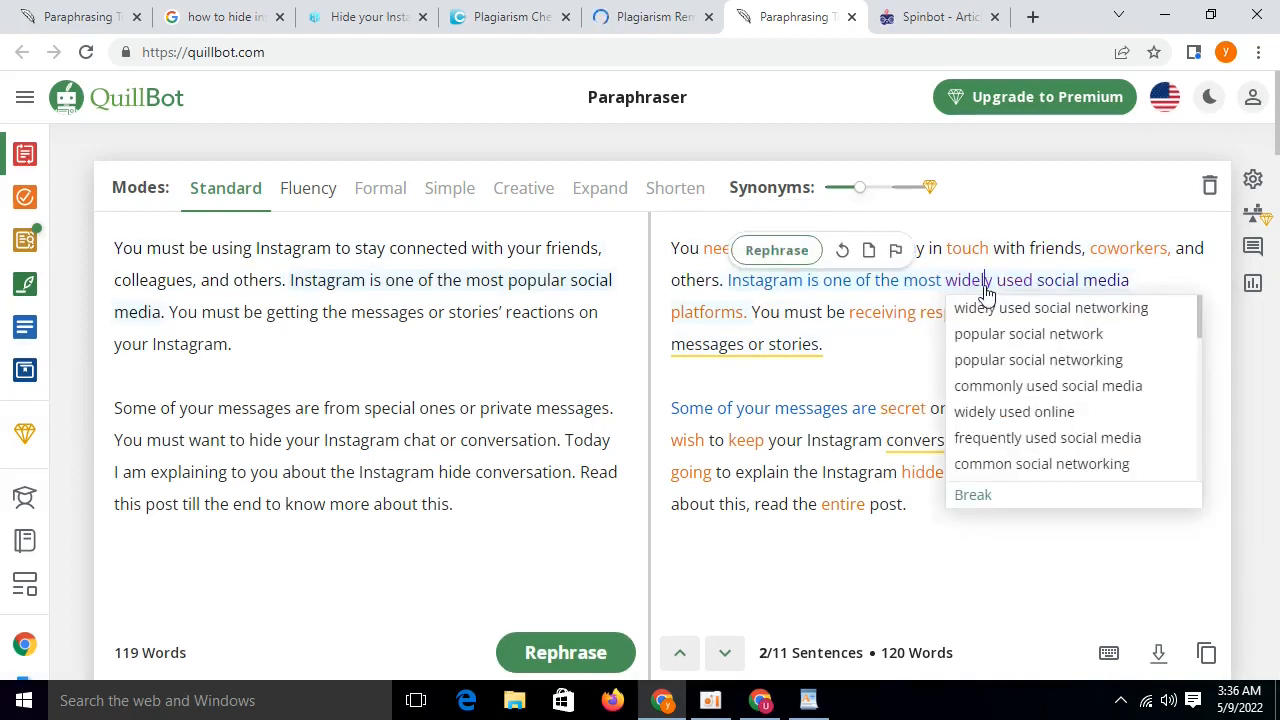
left_click(1012, 334)
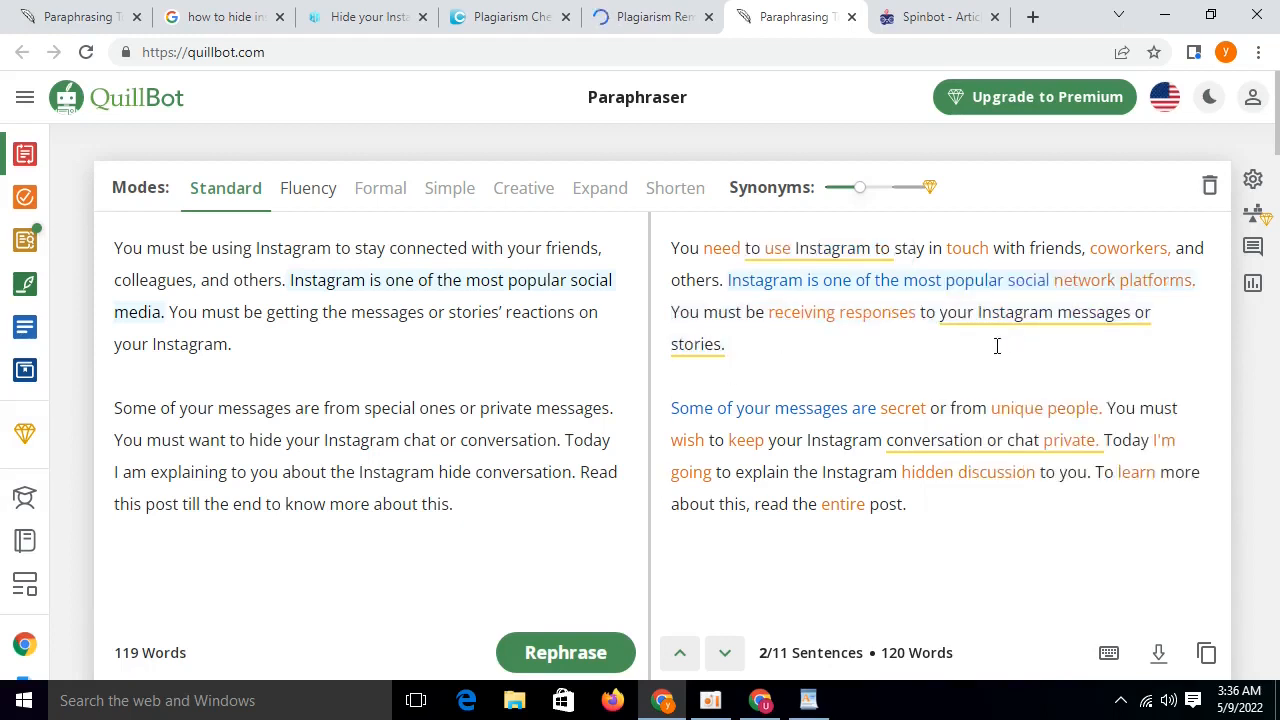
- Replace "Instagram" with "Insta" in the third paraphrased sentence and "unique" with "special" in the fourth
left_click(1019, 326)
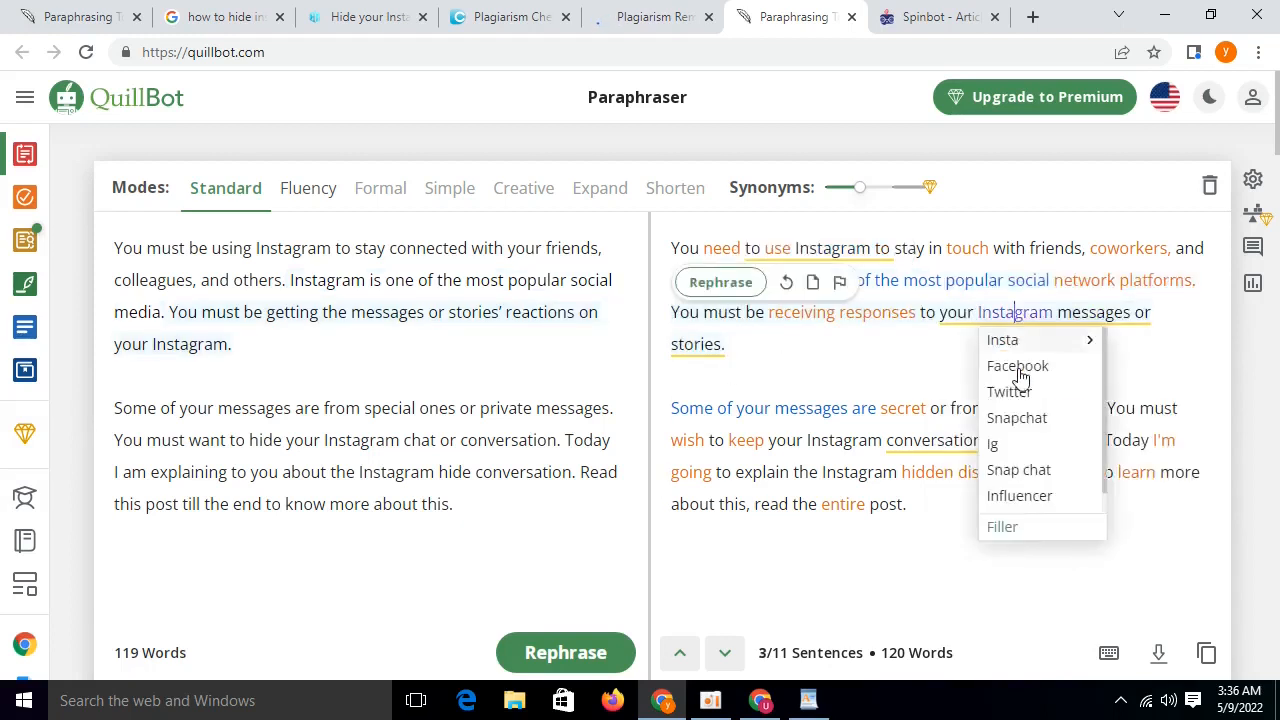
left_click(1004, 340)
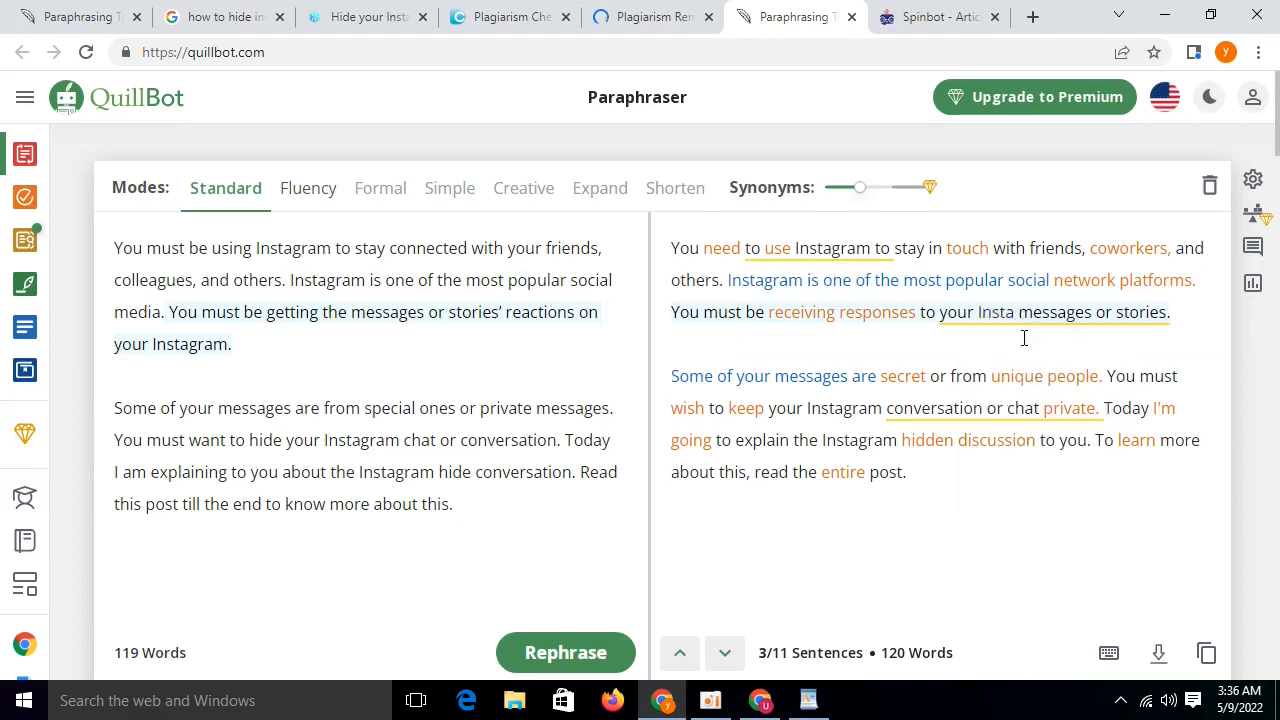
left_click(1055, 376)
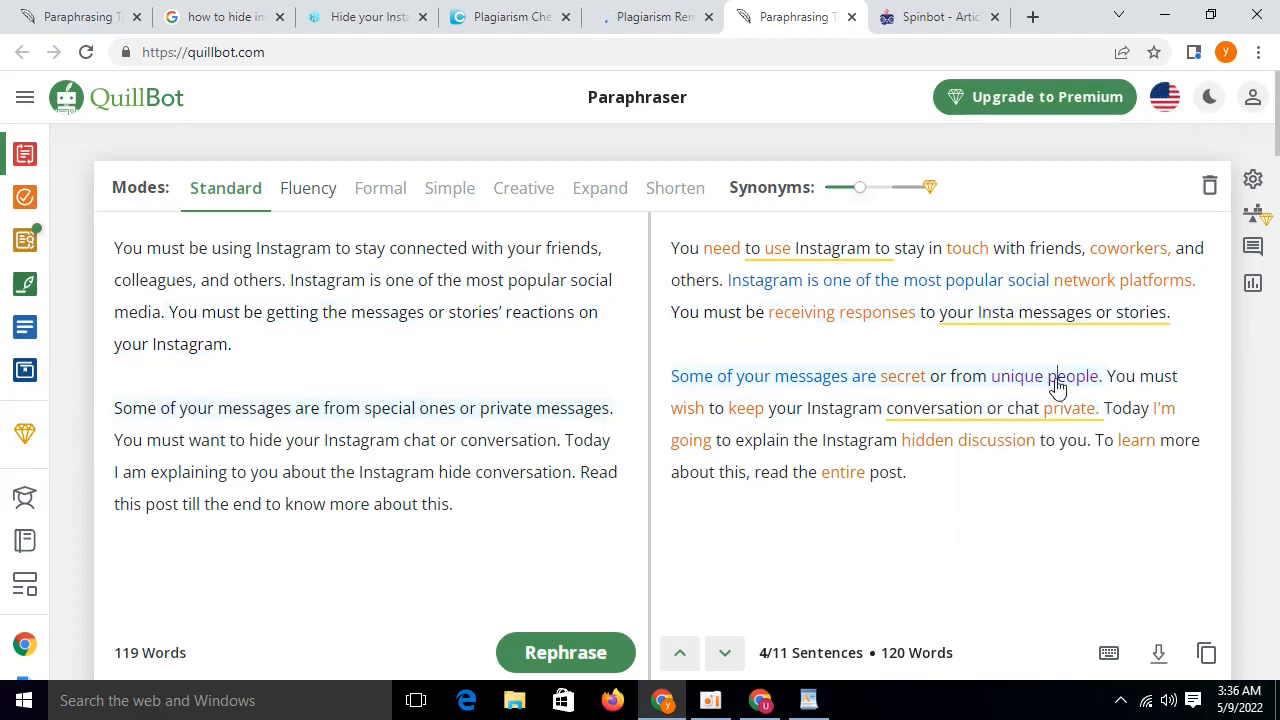
left_click(1131, 406)
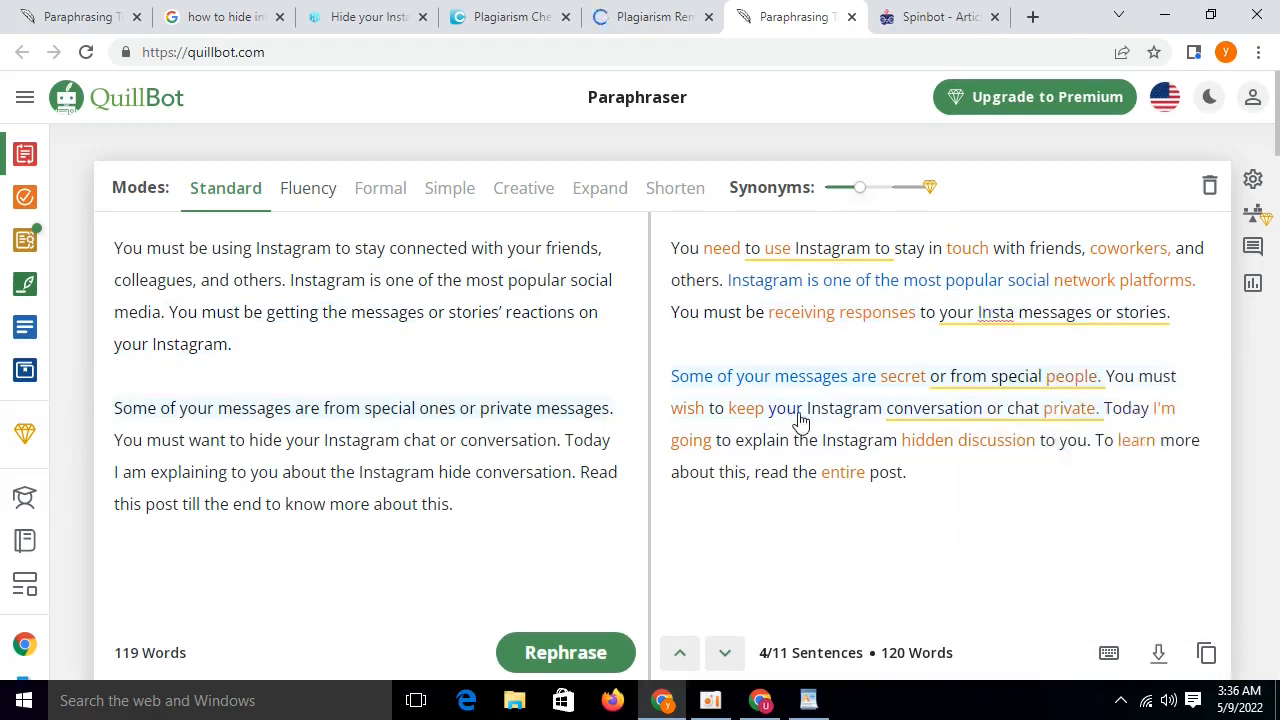
left_click(1000, 410)
left_click(941, 412)
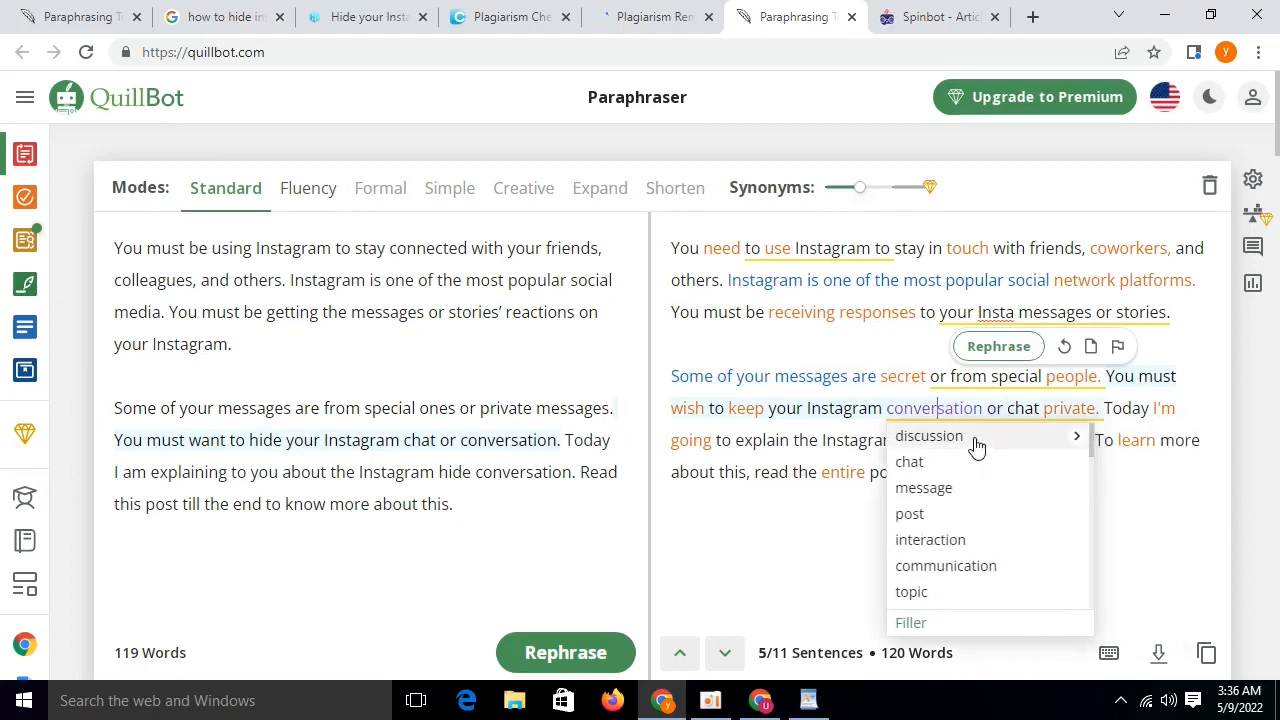
- Switch to Spinbot, paste the original article with clipboard access allowed, and spin the text
key("ctrl+Tab")
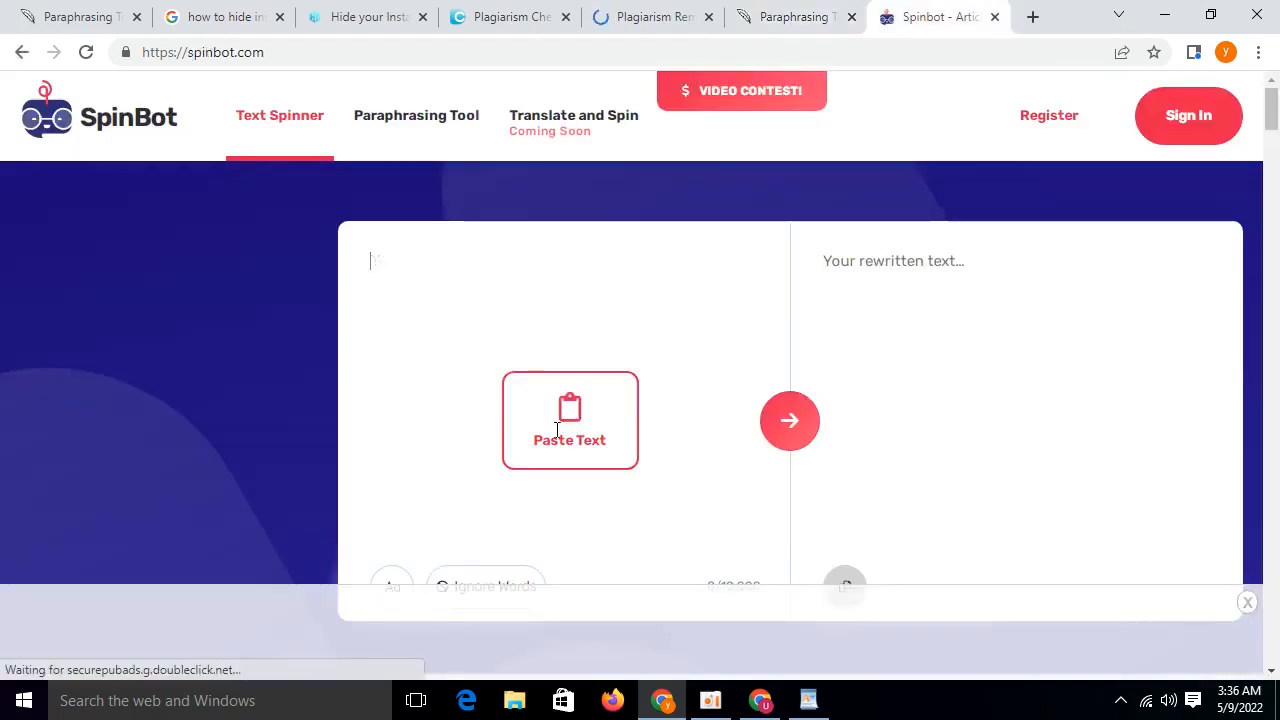
left_click(634, 434)
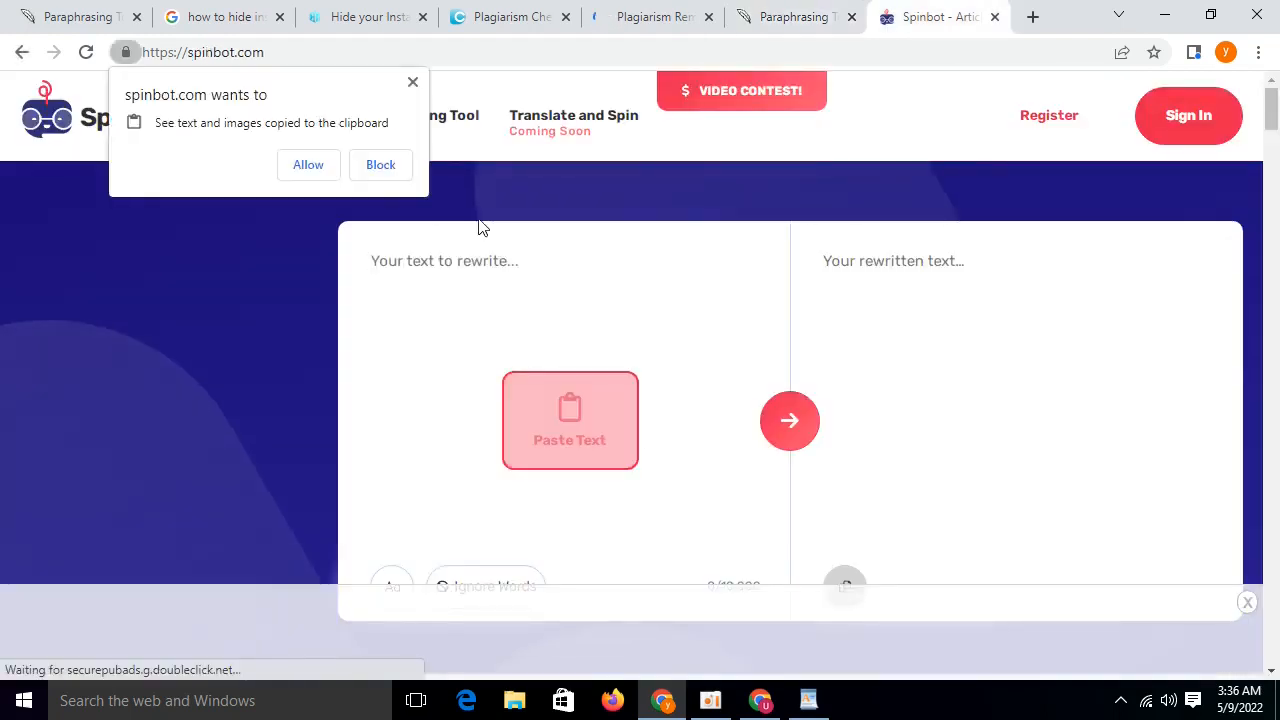
left_click(325, 168)
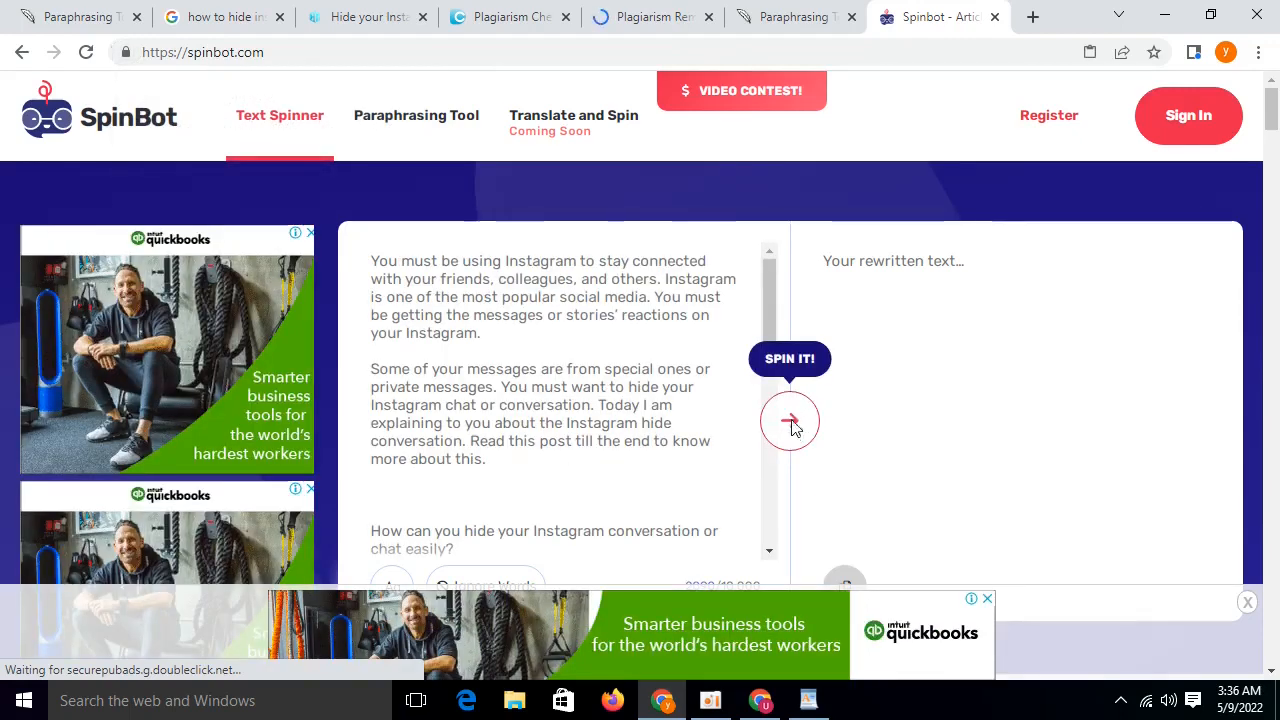
left_click(792, 427)
left_click_drag(523, 556, 724, 547)
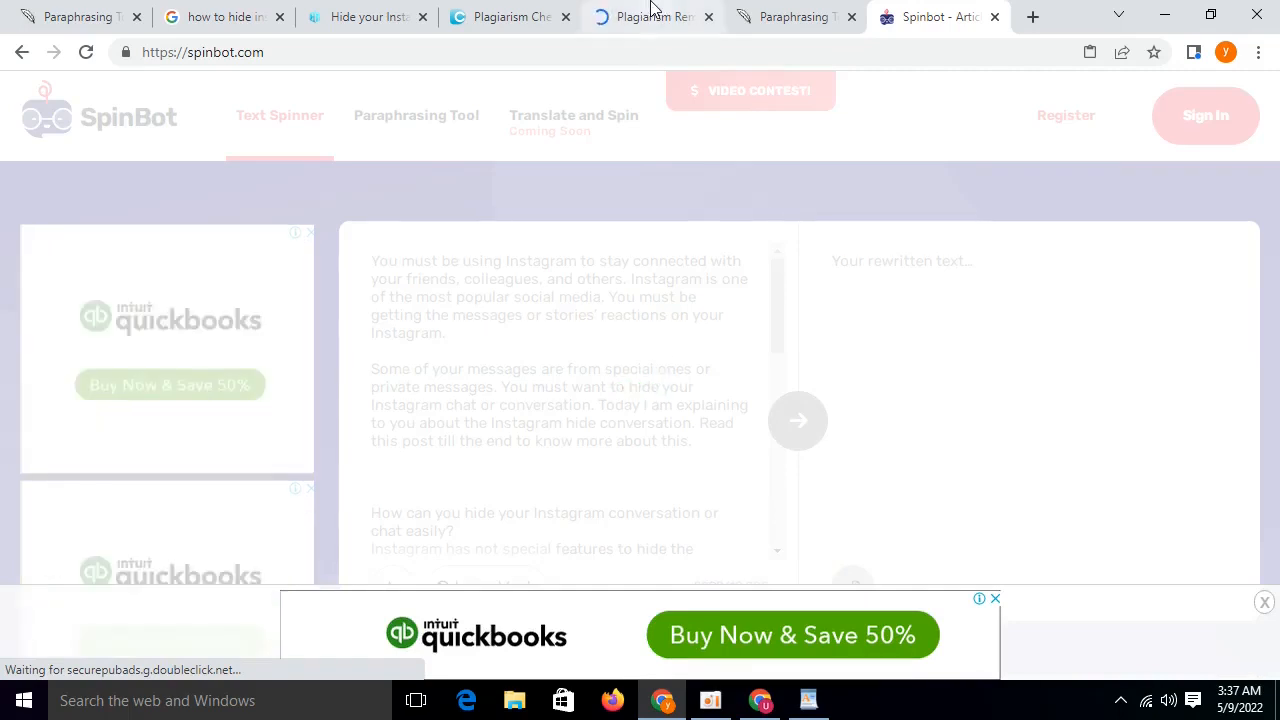
- Switch to Plagiarism Remover and copy its unique version of the article
left_click(651, 12)
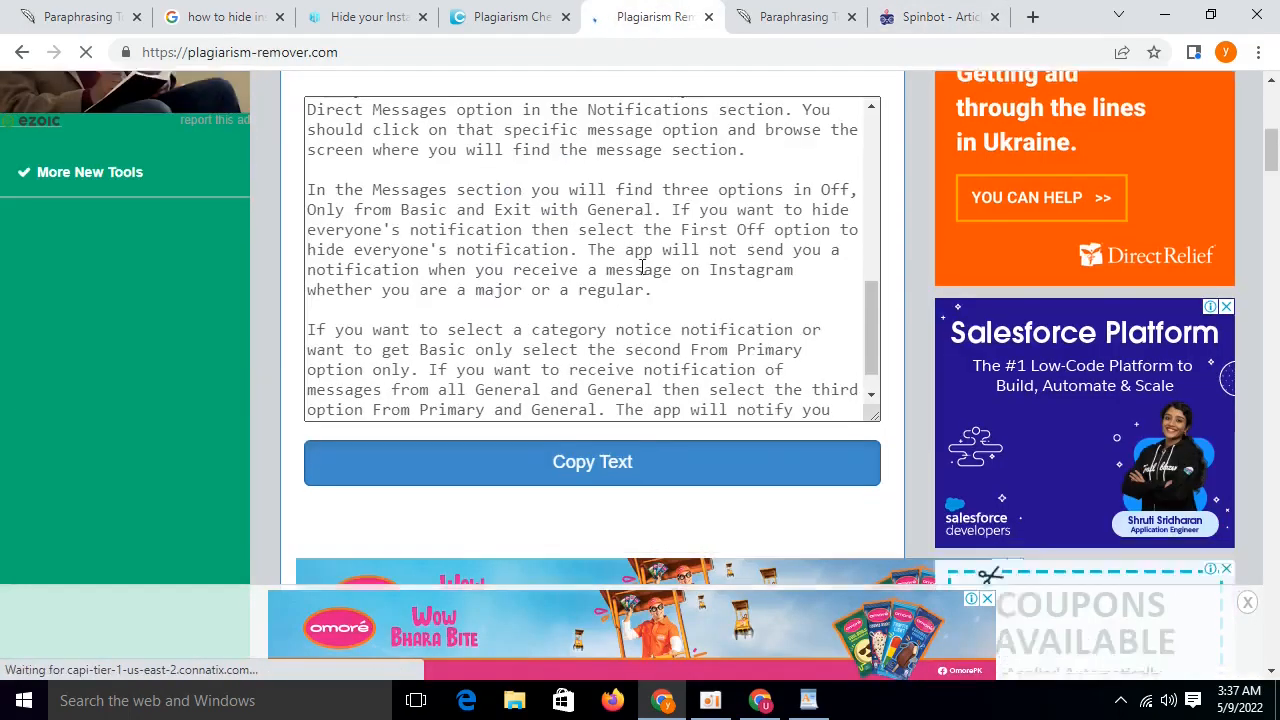
scroll(641, 266, "down", 4)
left_click(617, 114)
- Replace the text in Duplichecker with the copied Plagiarism Remover article and check it for plagiarism
left_click(551, 14)
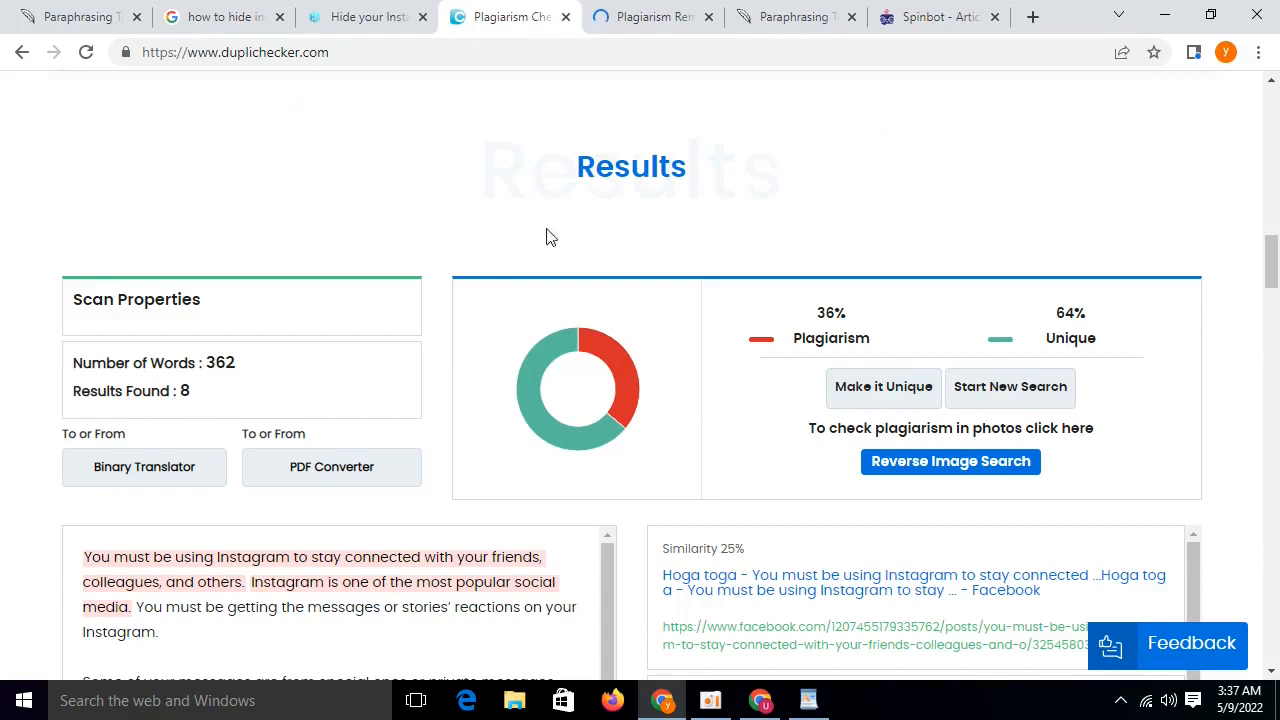
scroll(571, 351, "down", 2)
scroll(583, 337, "up", 8)
left_click(1170, 247)
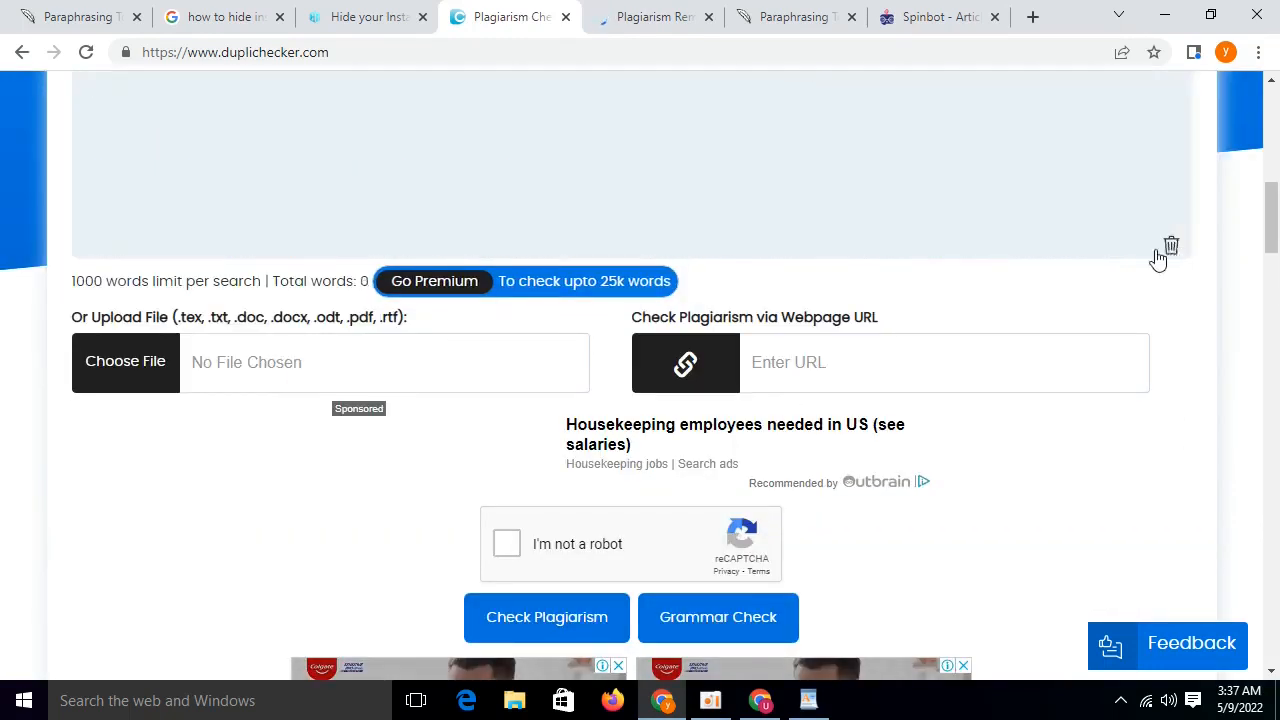
scroll(1158, 258, "up", 3)
right_click(586, 243)
left_click(652, 362)
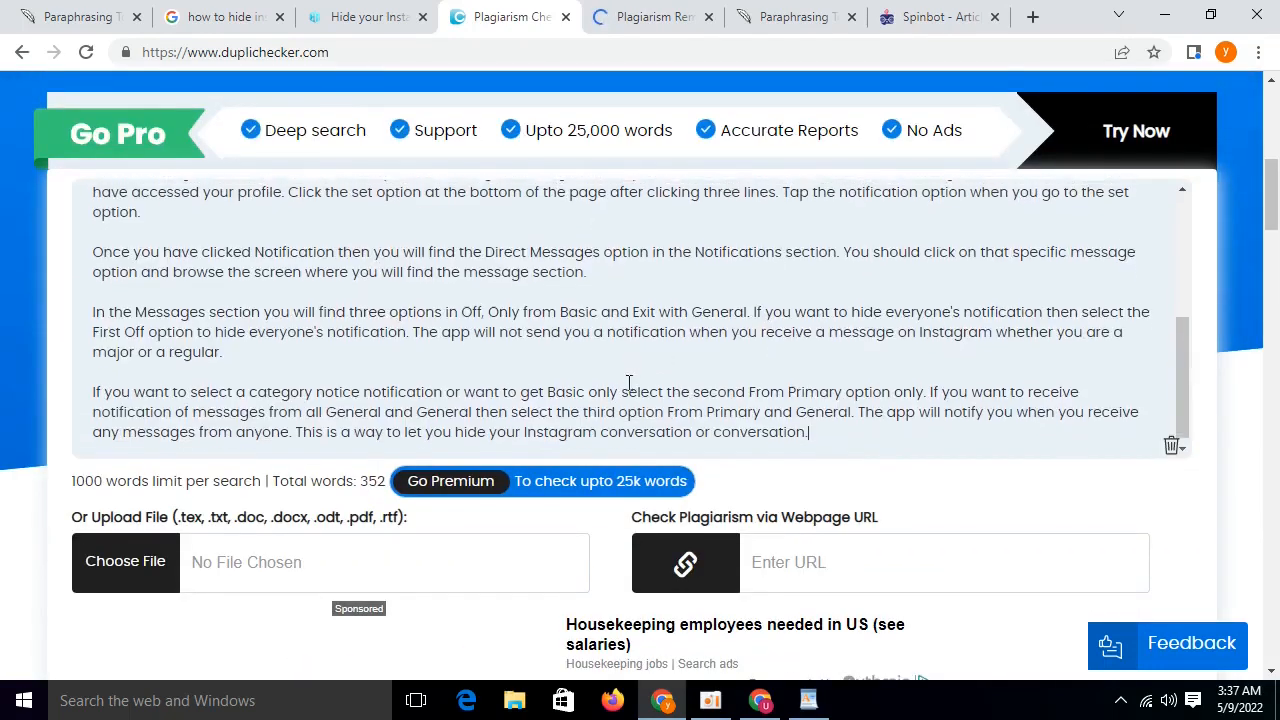
scroll(629, 383, "down", 3)
left_click(600, 460)
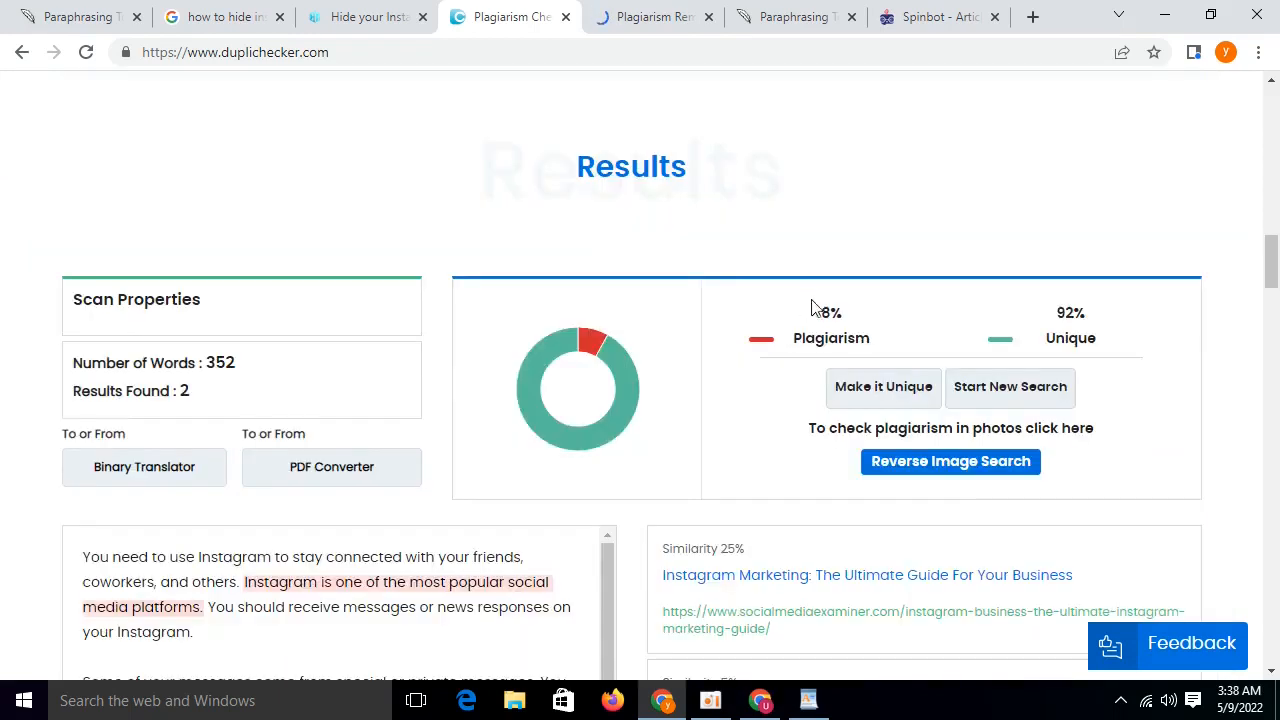
- Examine the plagiarism and unique percentages and the highlighted sentence in the results for the Plagiarism Remover article
left_click_drag(810, 306, 870, 342)
left_click(672, 14)
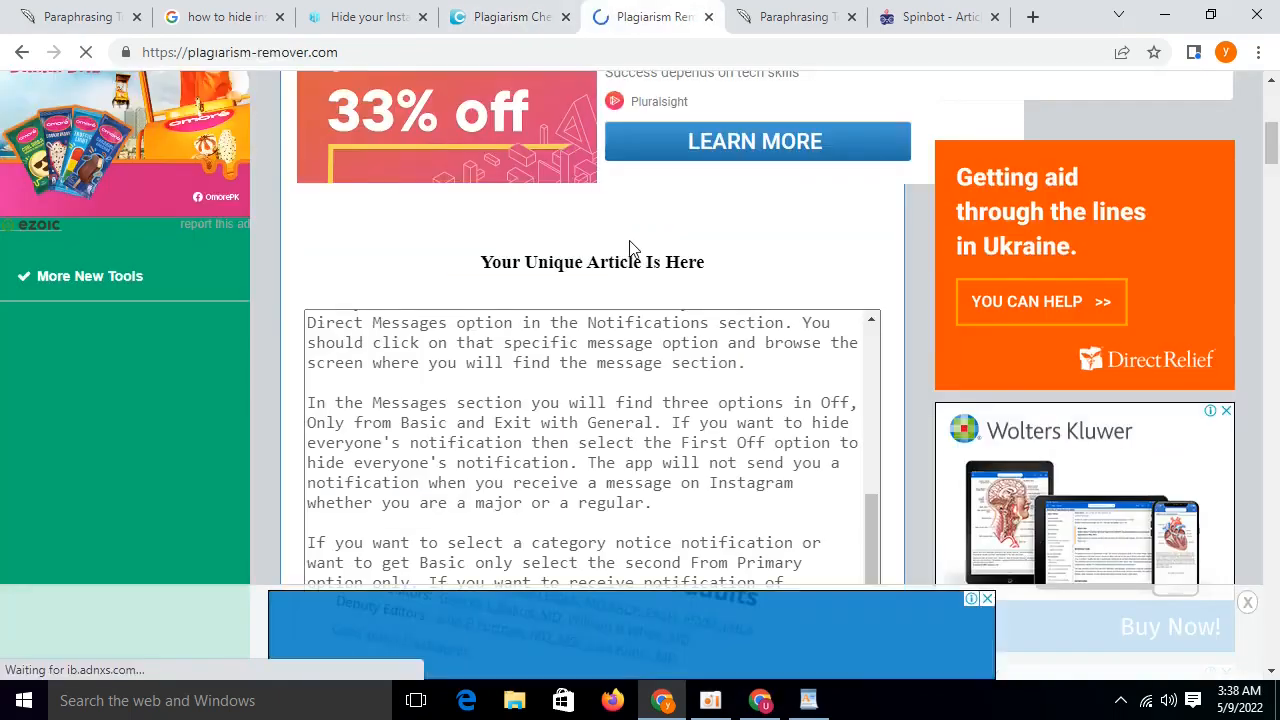
left_click(500, 16)
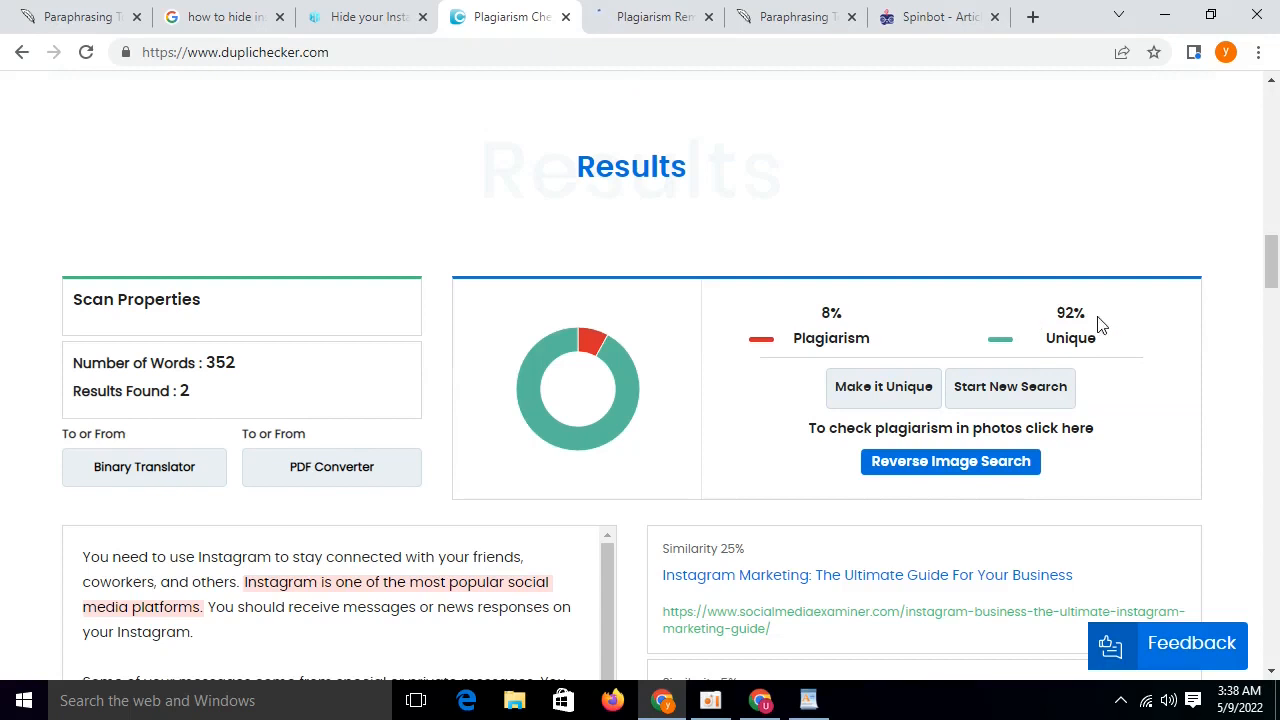
scroll(497, 383, "down", 4)
left_click_drag(248, 183, 497, 184)
left_click(267, 186)
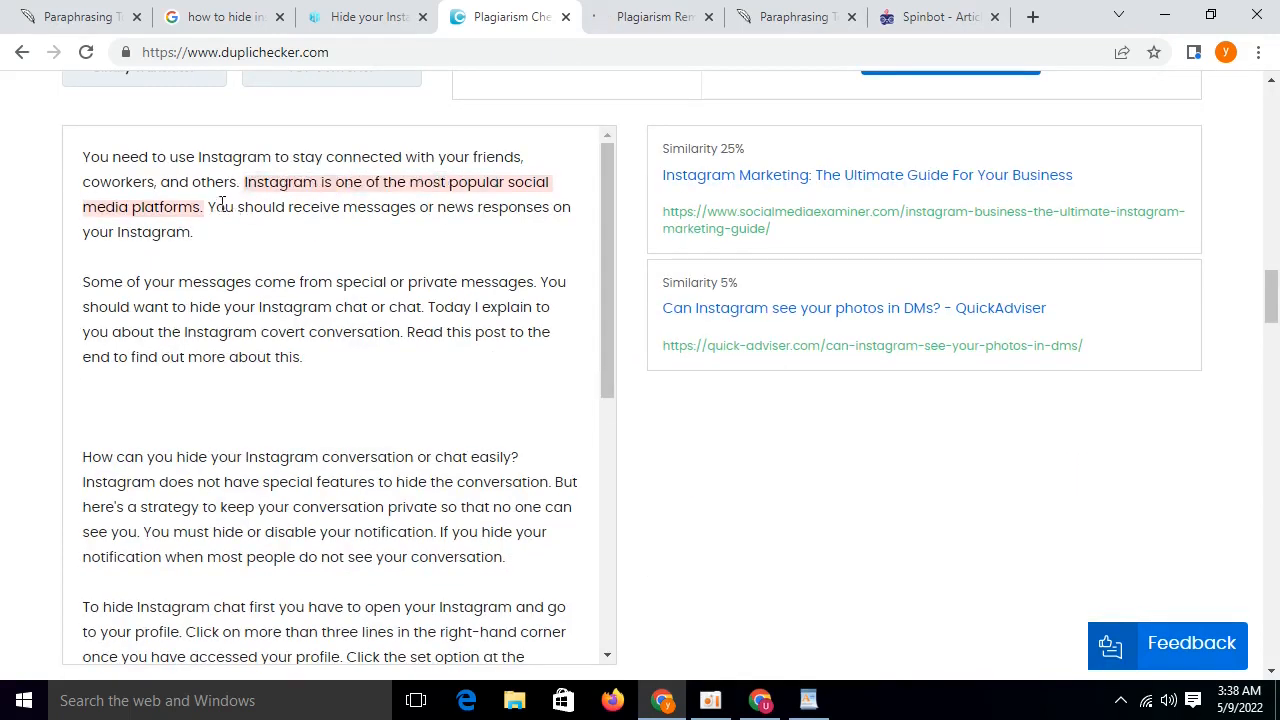
scroll(342, 288, "up", 5)
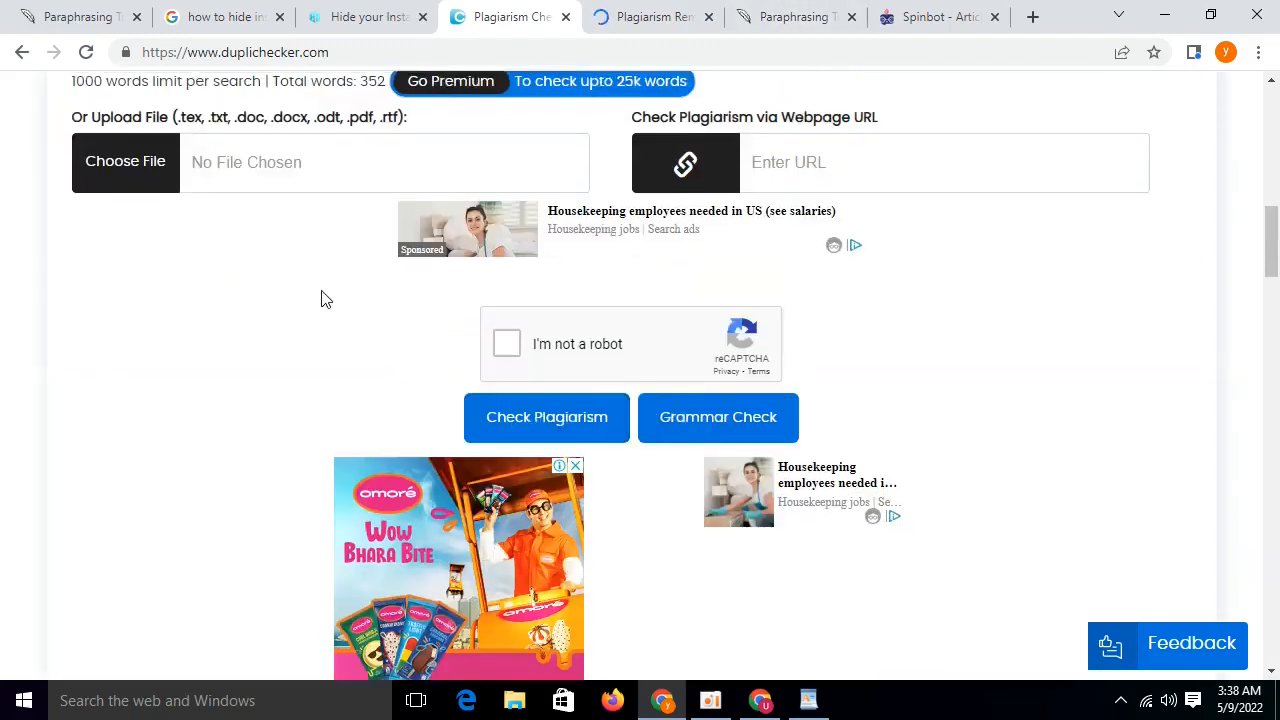
scroll(505, 352, "down", 2)
- In QuillBot, replace "does" with "would" in the ninth paraphrased sentence and "However" with "Thankfully" in the tenth
left_click(849, 12)
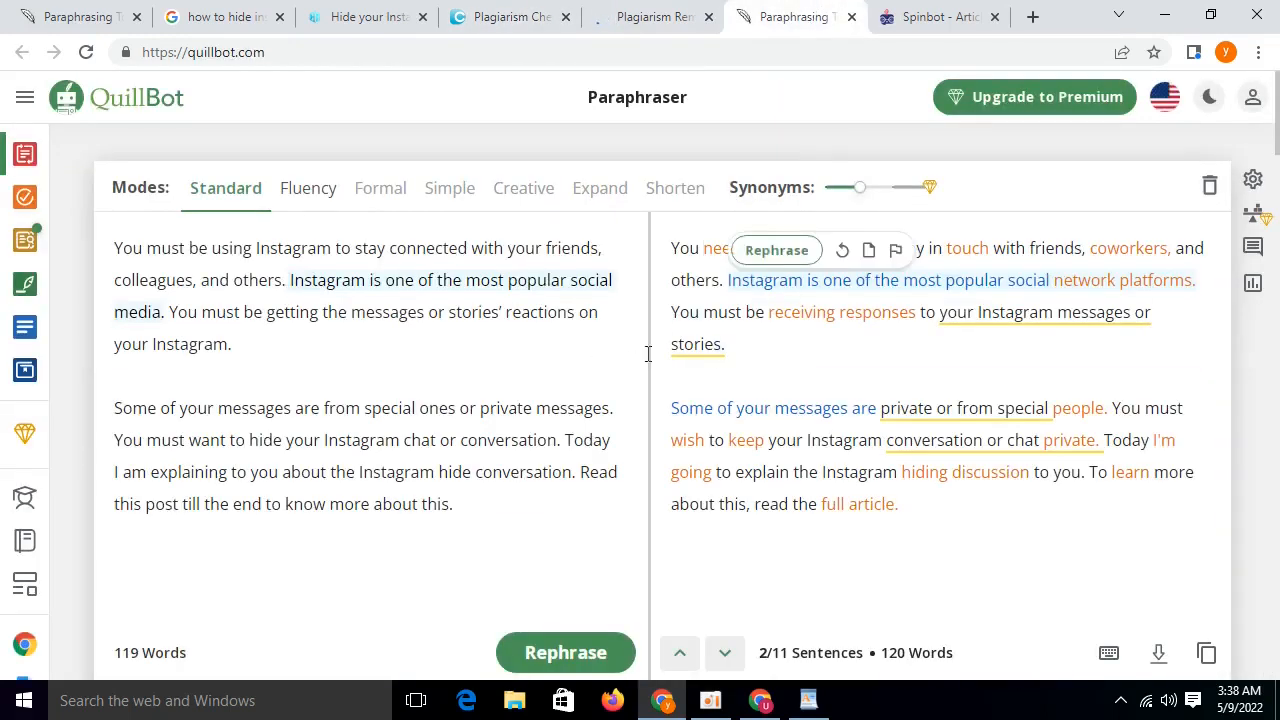
scroll(753, 389, "down", 3)
scroll(753, 389, "down", 3)
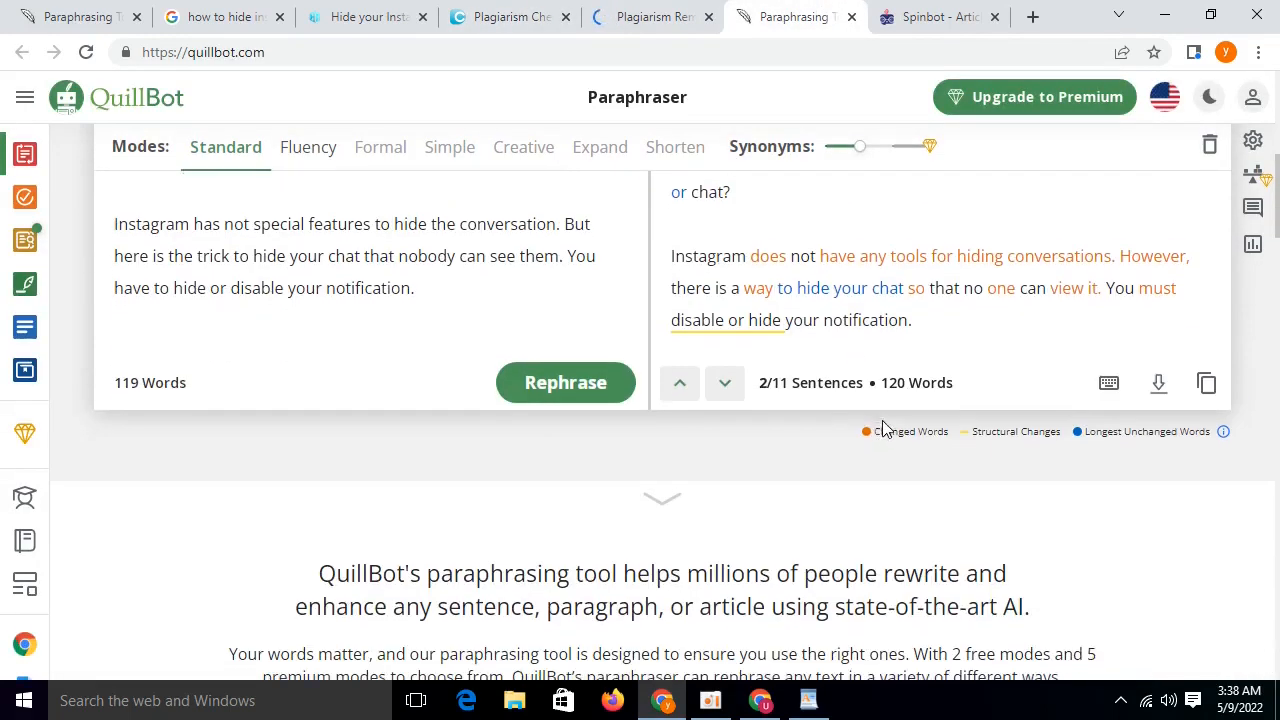
left_click(737, 320)
left_click(779, 262)
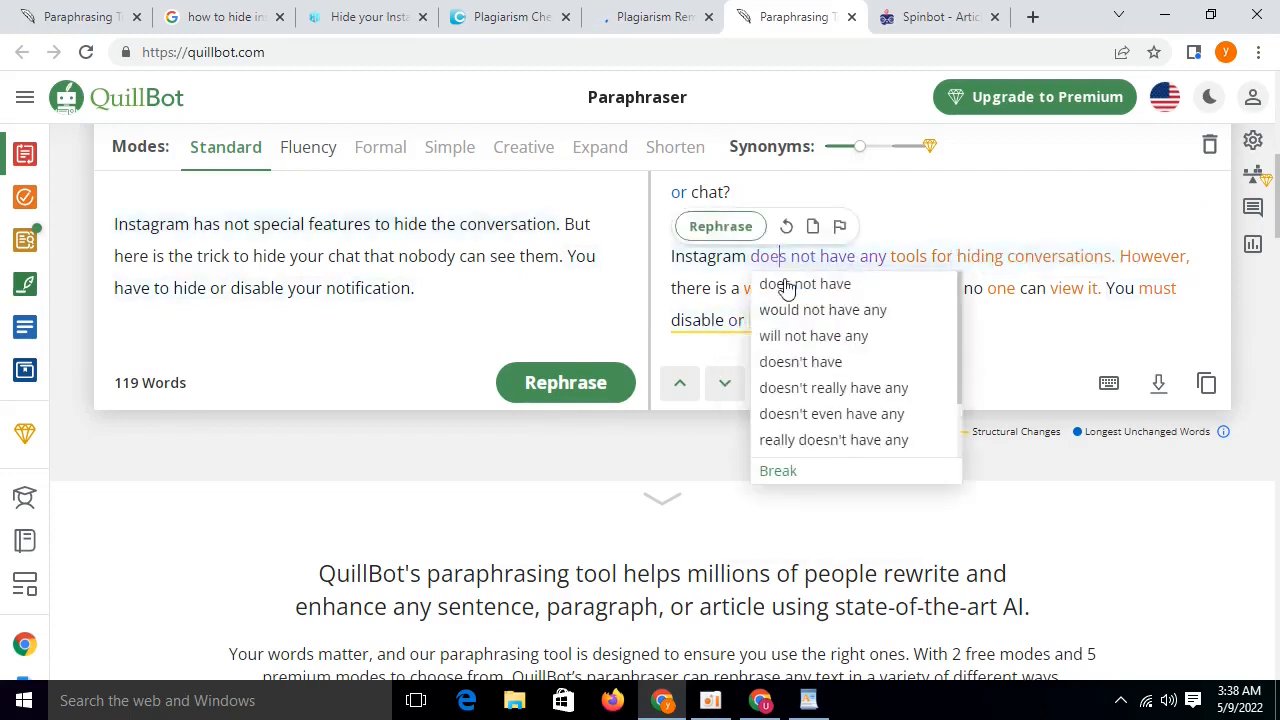
left_click(790, 309)
left_click(979, 262)
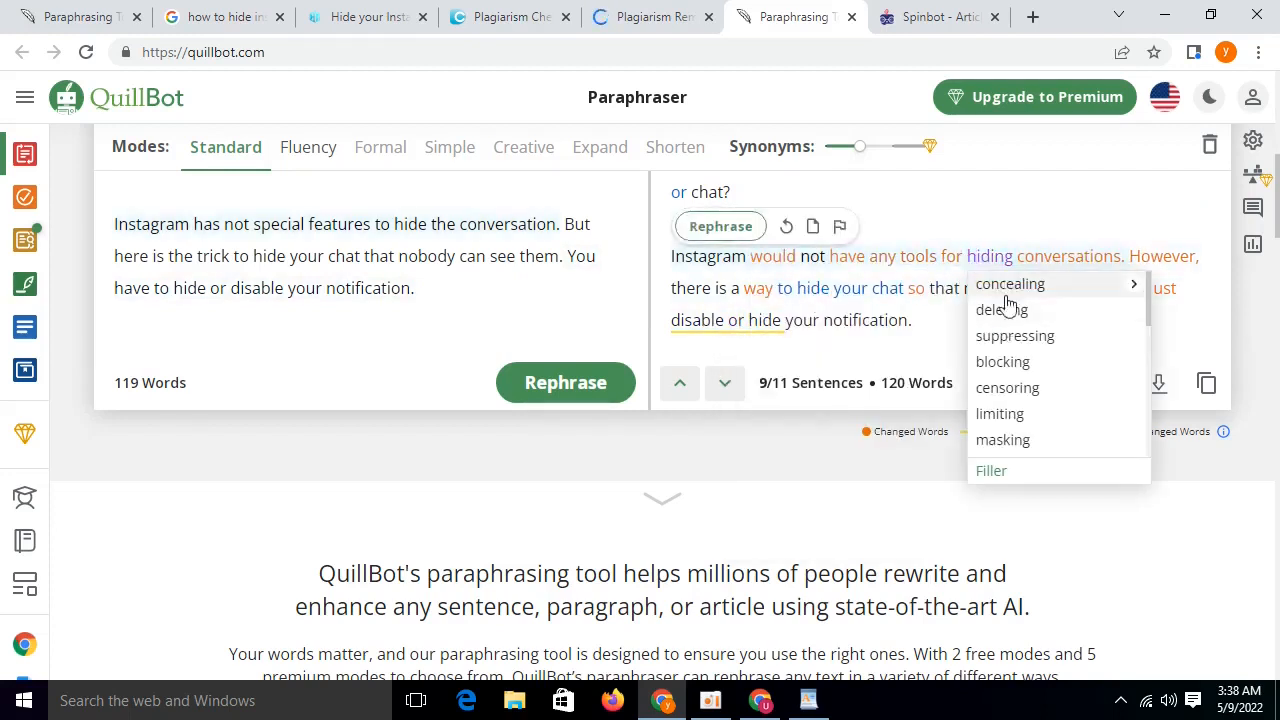
left_click(840, 290)
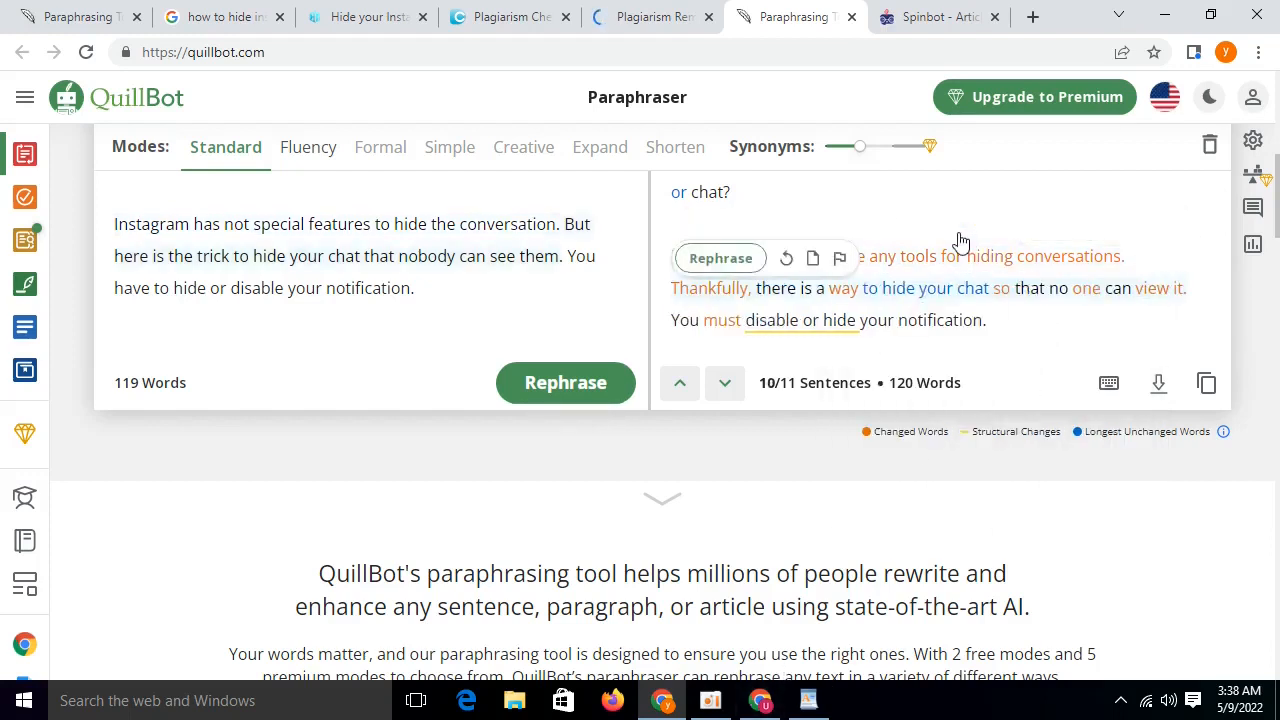
- Copy Spinbot's rewritten article and paste it into Duplichecker in place of the previous text
left_click(938, 17)
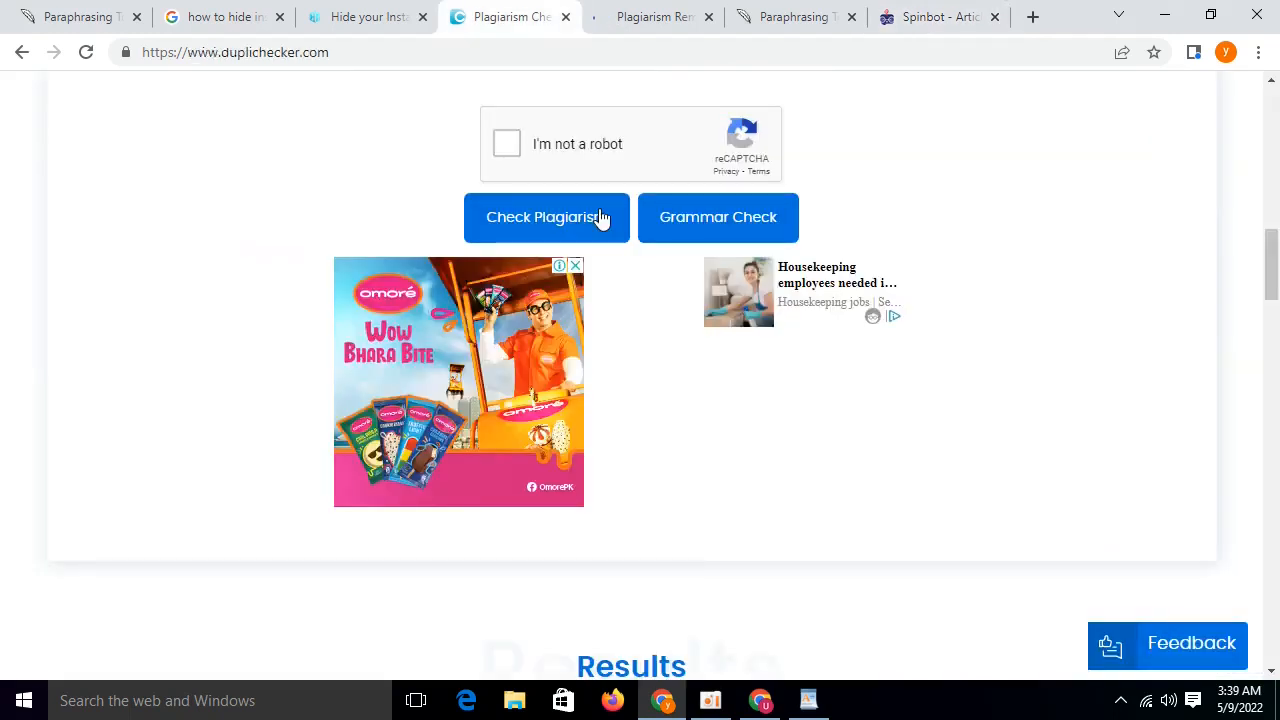
left_click(598, 218)
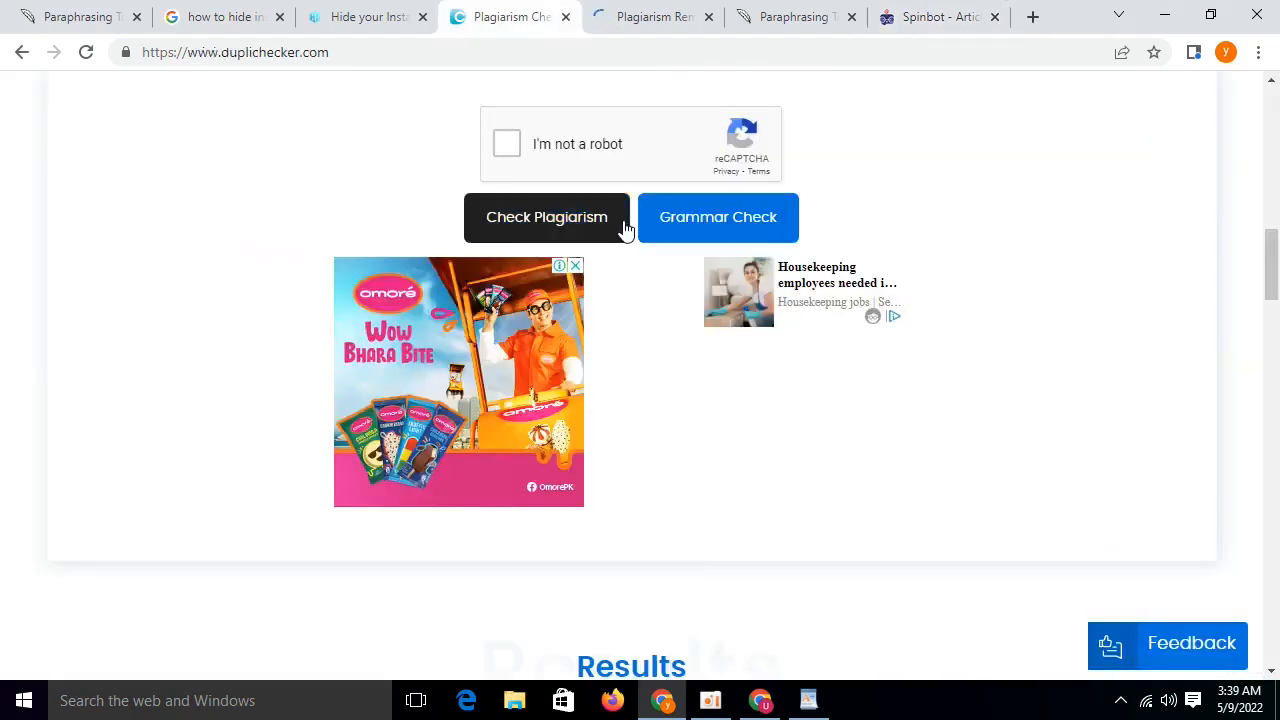
left_click(1172, 450)
left_click(680, 294)
right_click(680, 294)
left_click(733, 408)
- Complete the reCAPTCHA by selecting the motorcycle images and run the plagiarism check on the Spinbot article
scroll(685, 446, "down", 5)
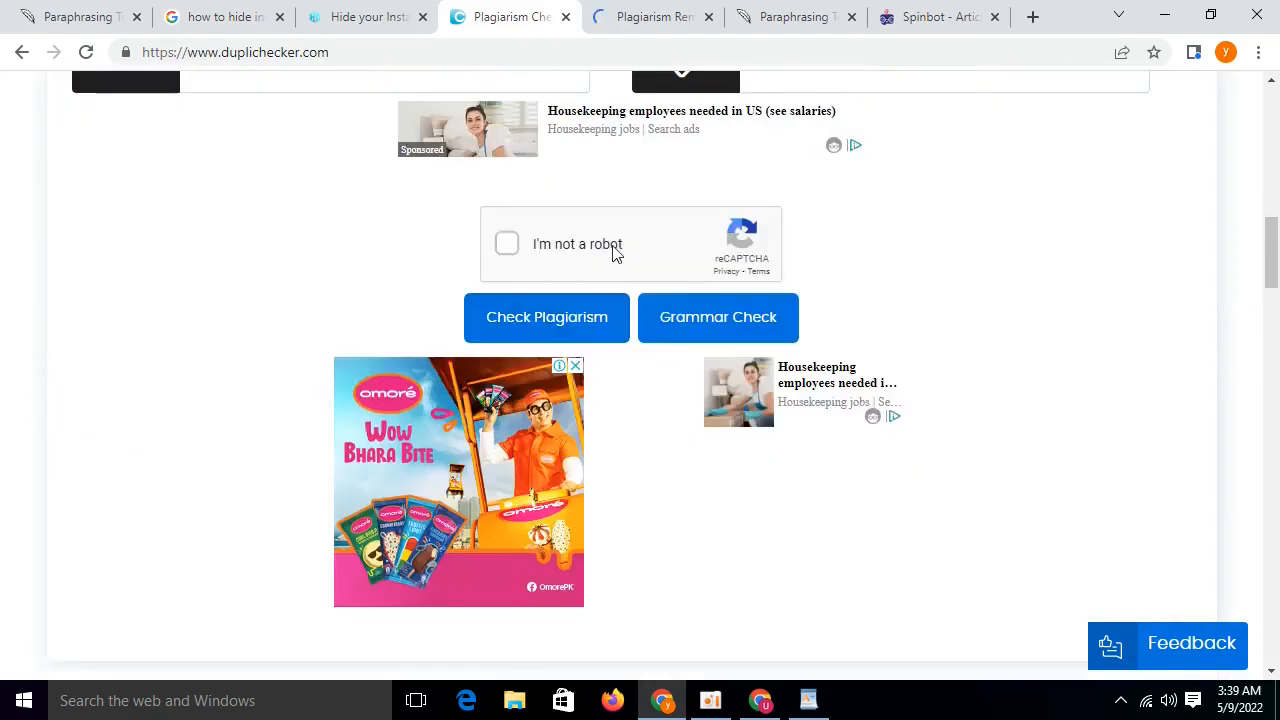
left_click(615, 253)
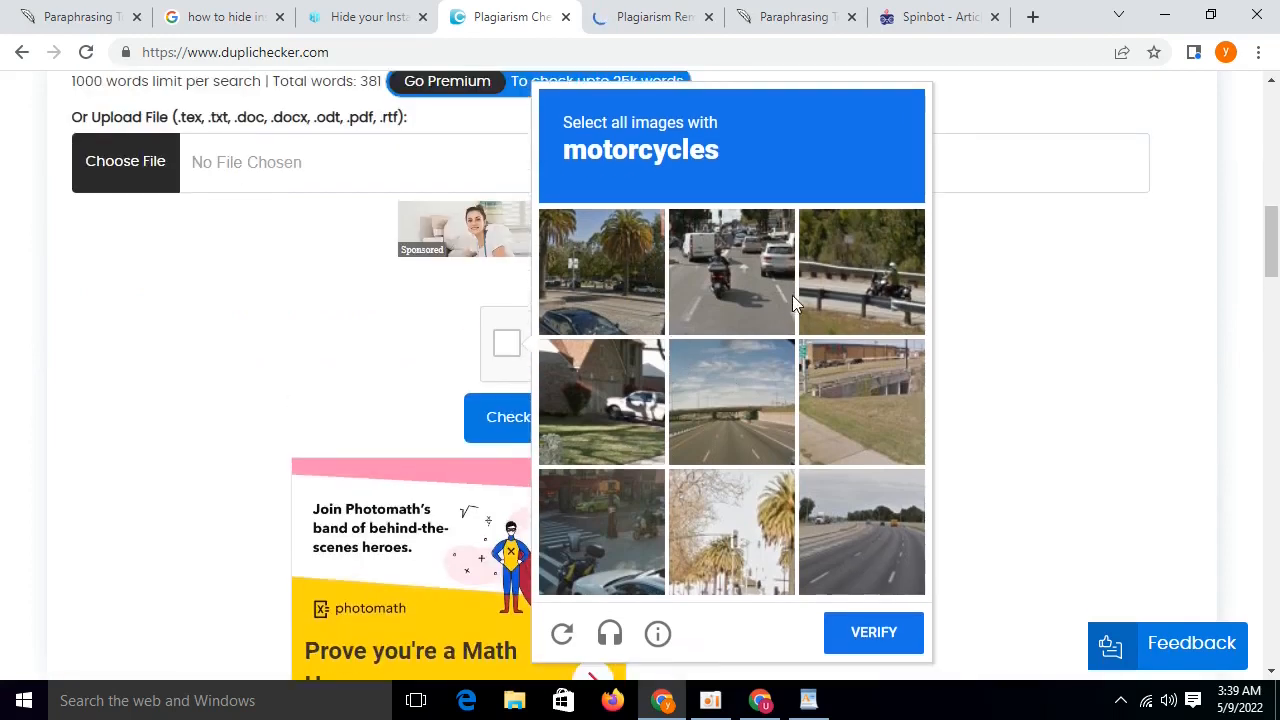
left_click(830, 290)
left_click(615, 290)
left_click(845, 415)
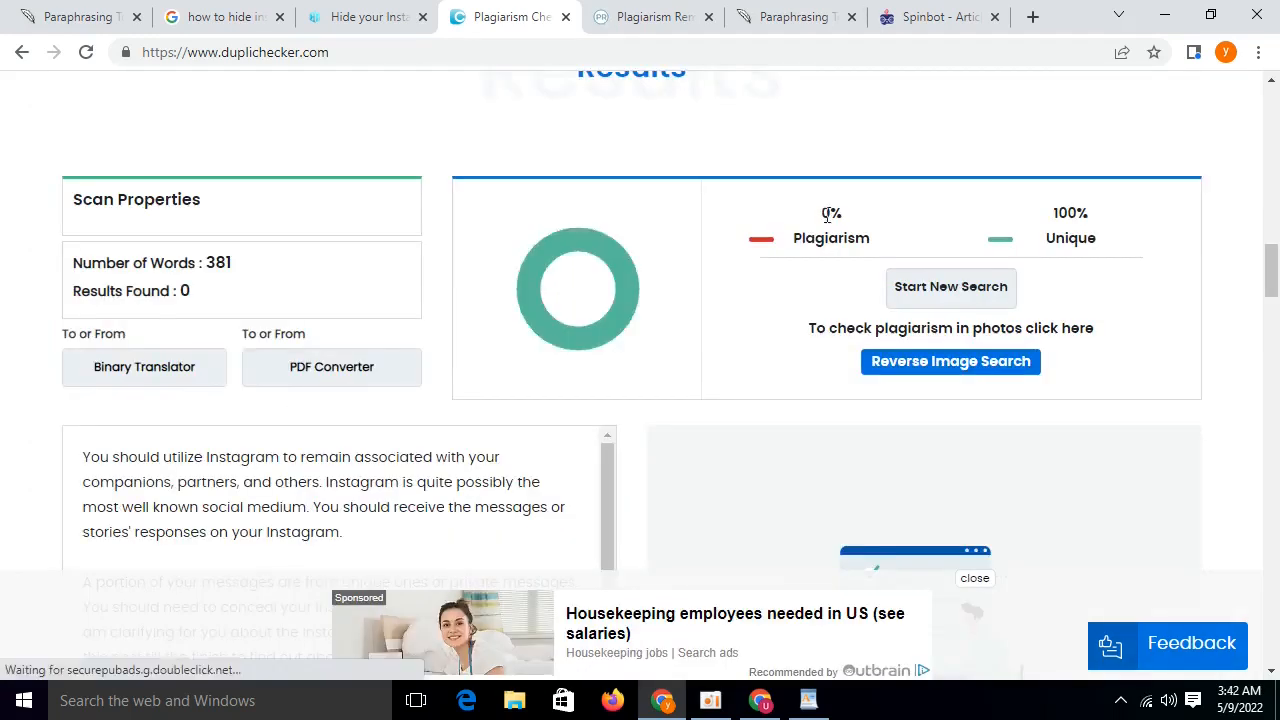
- Examine the plagiarism and unique percentages for the Spinbot article
triple_click(828, 213)
left_click(1078, 218)
left_click_drag(1028, 208, 1175, 221)
left_click(1078, 235)
left_click_drag(792, 212, 1107, 219)
left_click(752, 221)
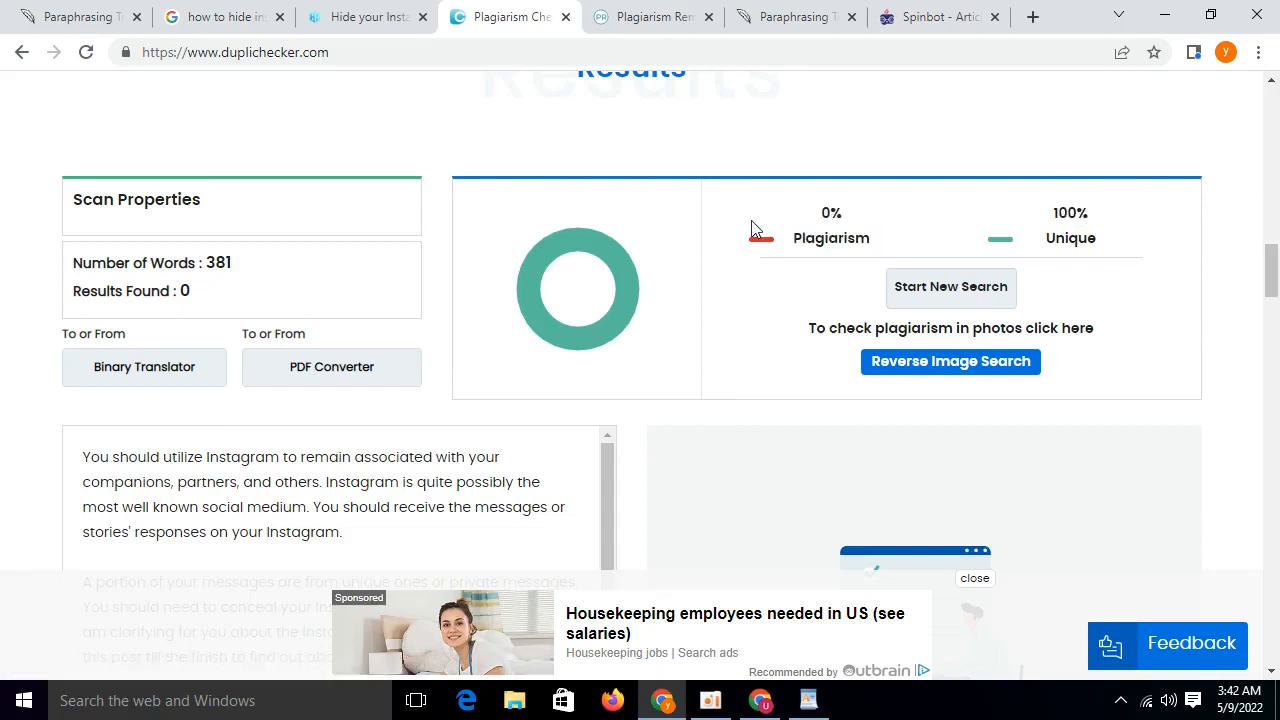
scroll(657, 346, "up", 10)
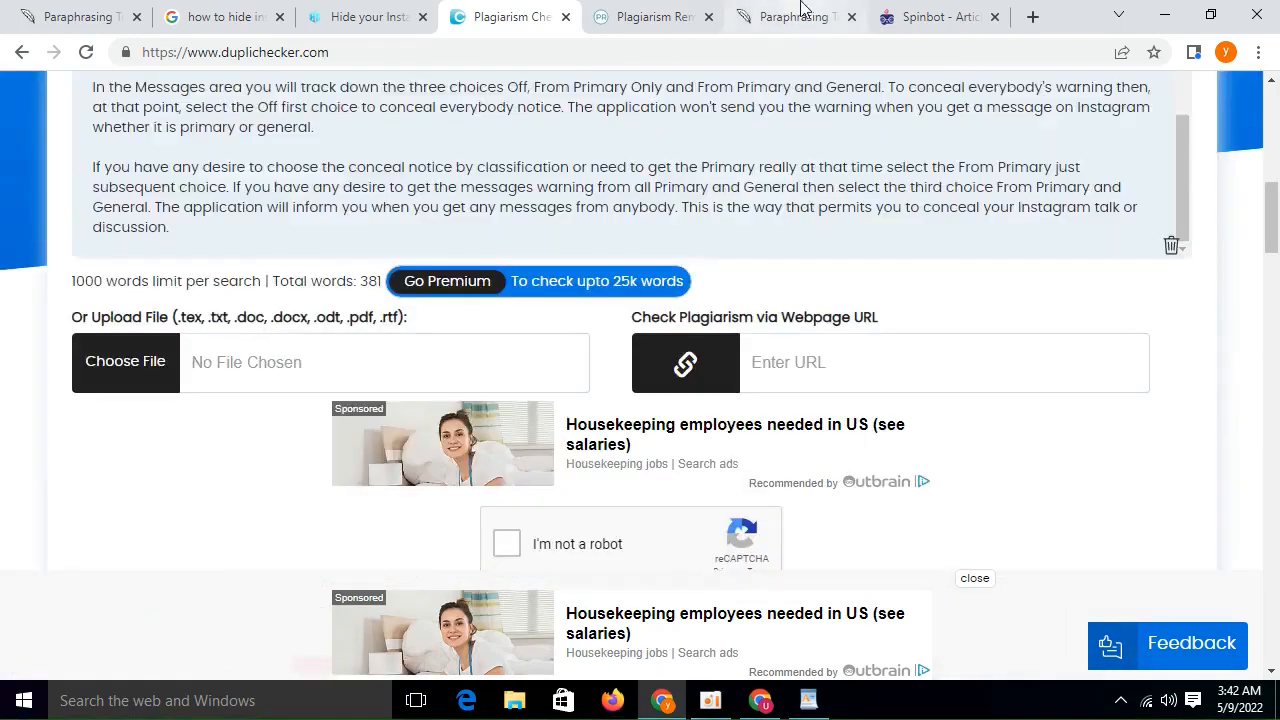
- Copy the QuillBot paraphrase, paste it into Duplichecker in place of the Spinbot article, and check it for plagiarism
left_click(800, 14)
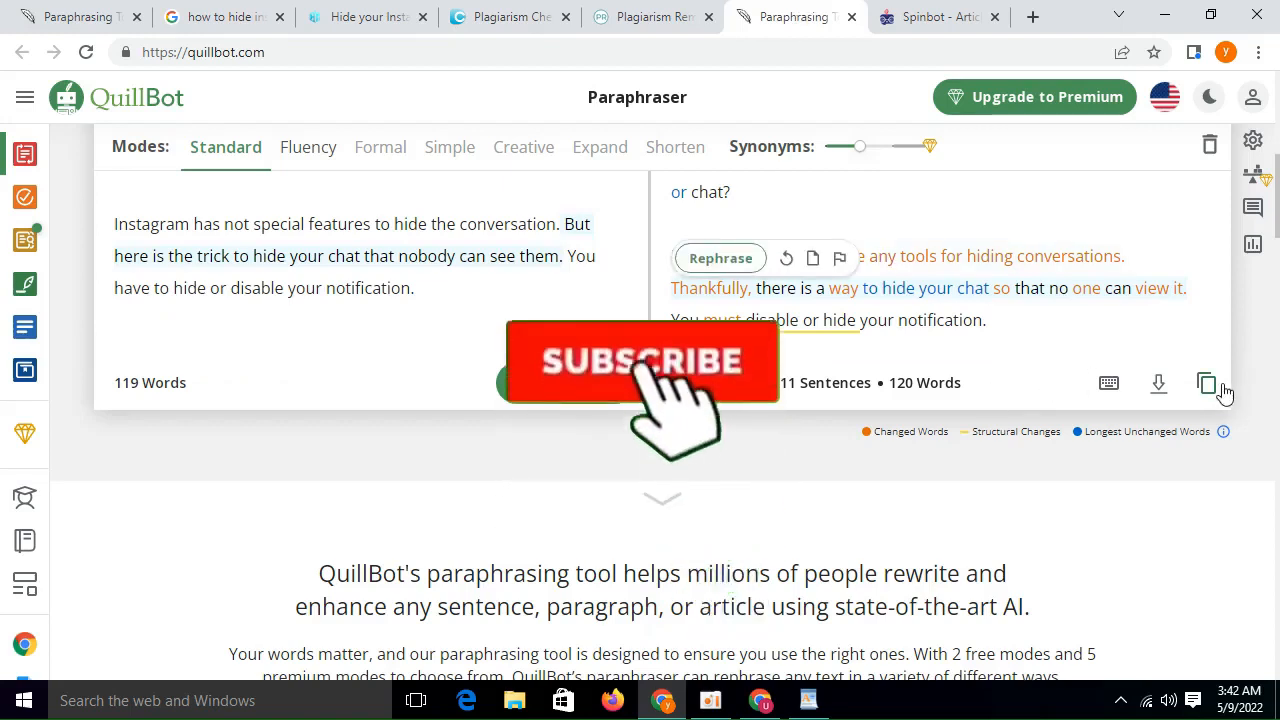
left_click(515, 17)
scroll(800, 300, "up", 4)
scroll(1071, 414, "down", 3)
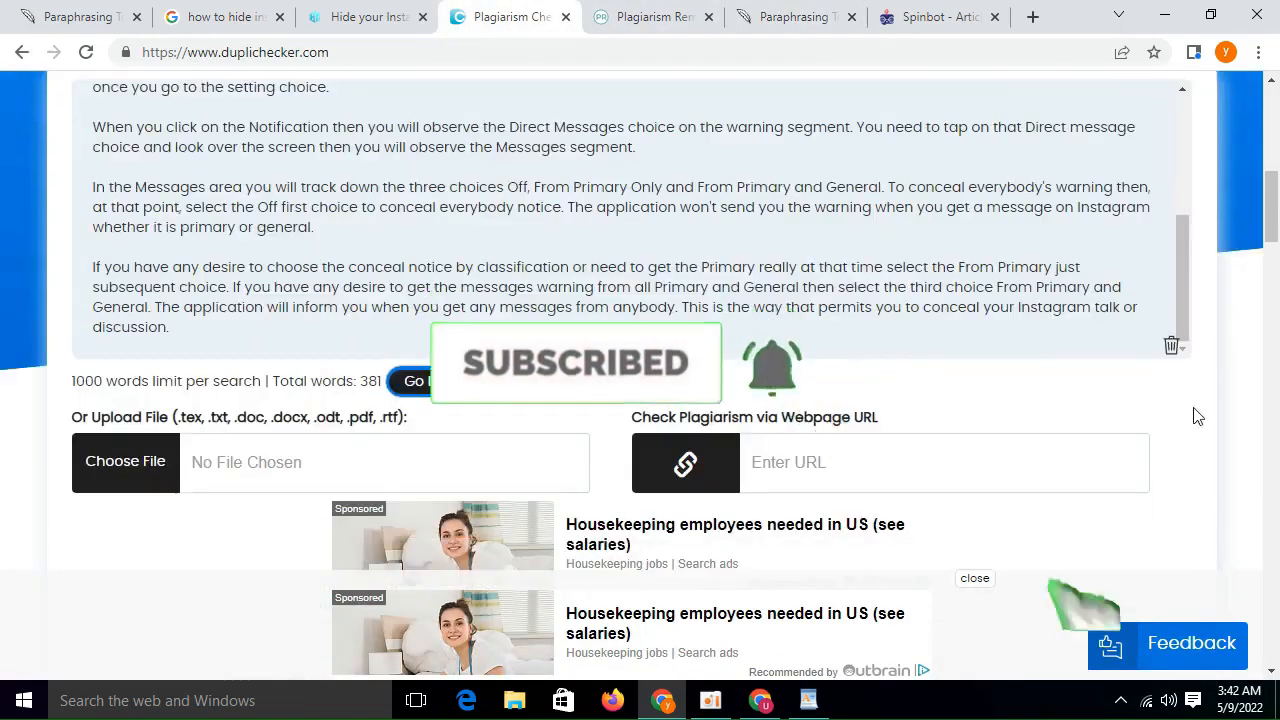
left_click(1171, 346)
right_click(843, 207)
left_click(903, 329)
scroll(820, 330, "down", 5)
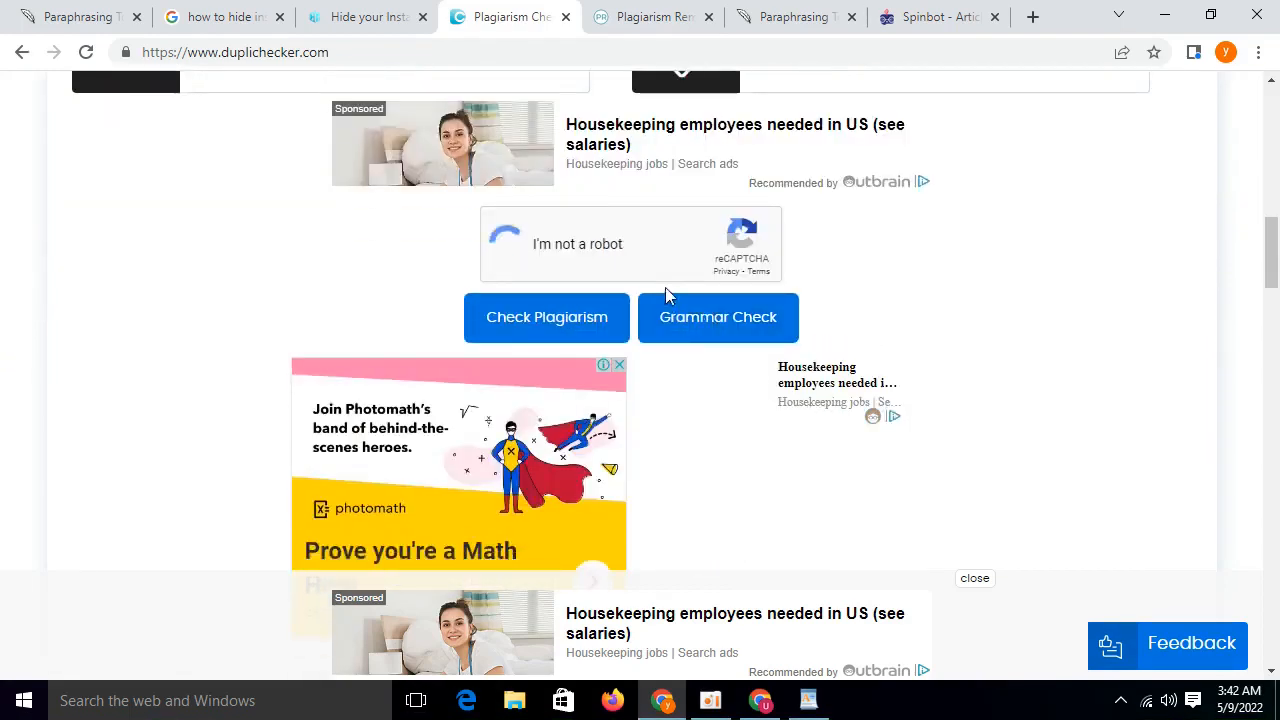
left_click(568, 320)
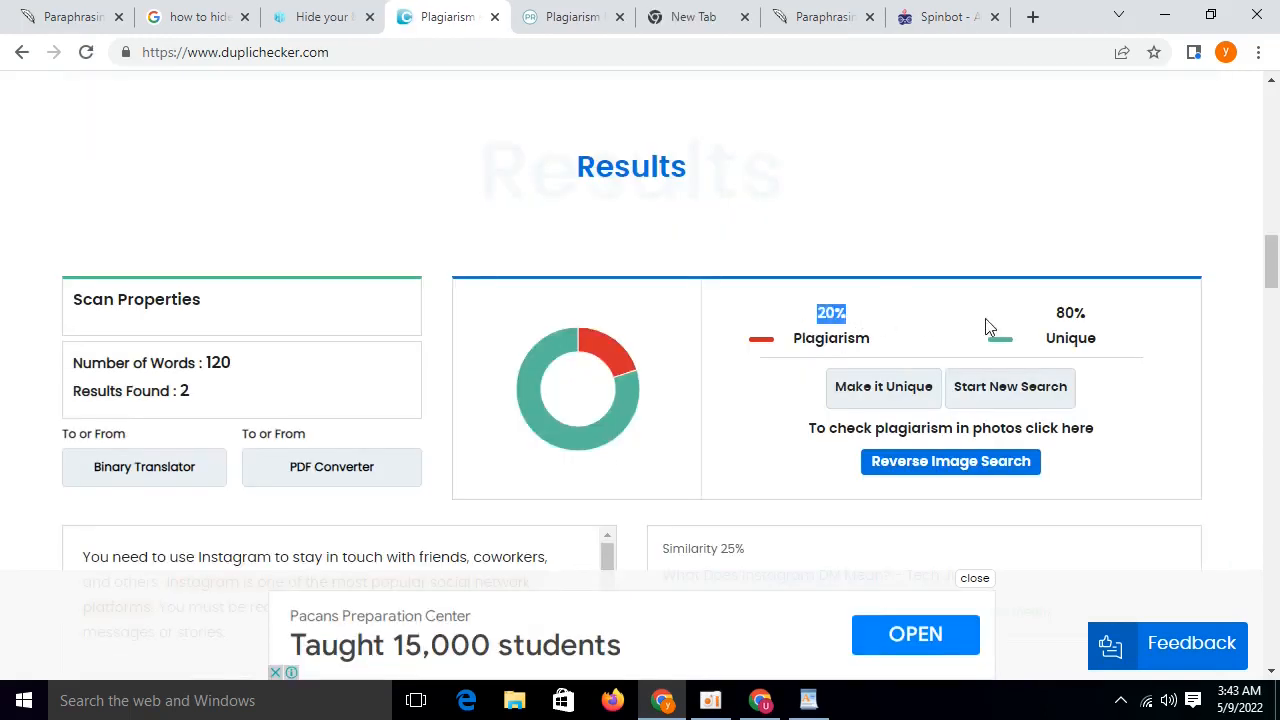
- Examine the plagiarism percentage and the highlighted sentences in the results for the QuillBot paraphrase
left_click(838, 320)
scroll(757, 364, "down", 3)
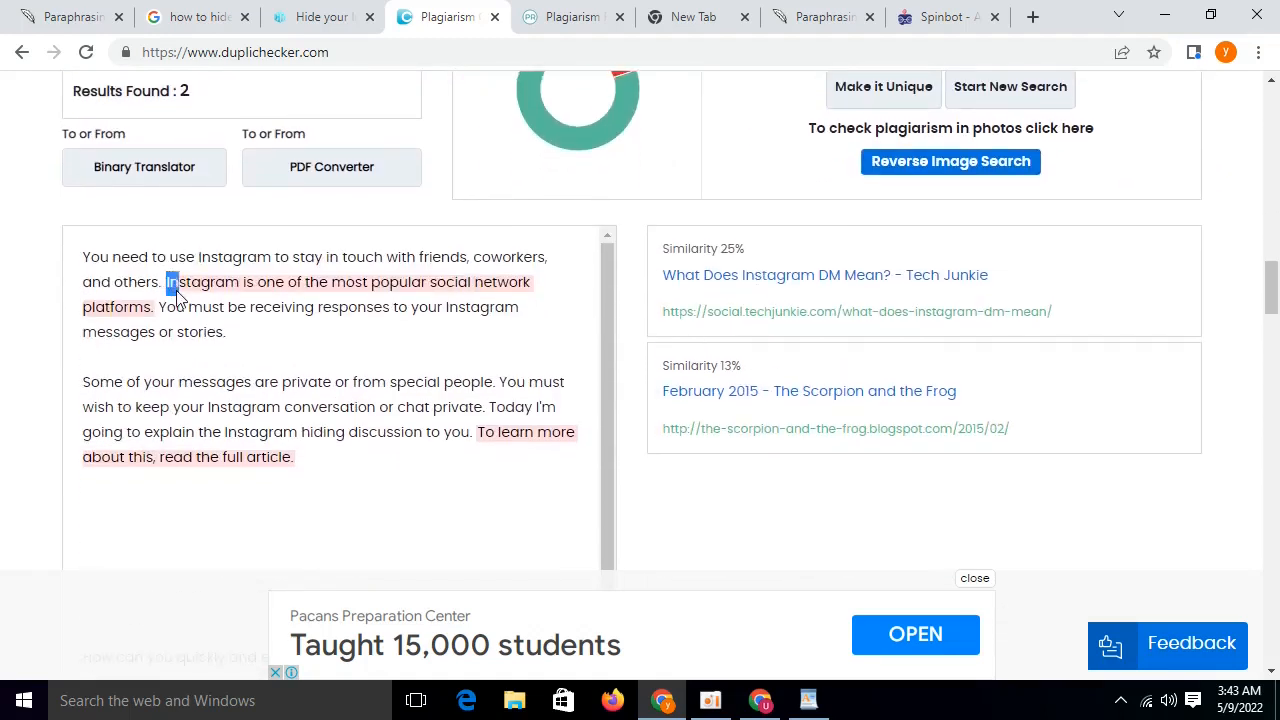
- Compare the sentences highlighted as plagiarised in the Duplichecker results with the same passages in the QuillBot paraphrase
left_click_drag(176, 290, 156, 305)
left_click(188, 313)
left_click_drag(474, 431, 508, 480)
left_click(506, 465)
scroll(383, 397, "down", 5)
scroll(365, 400, "up", 10)
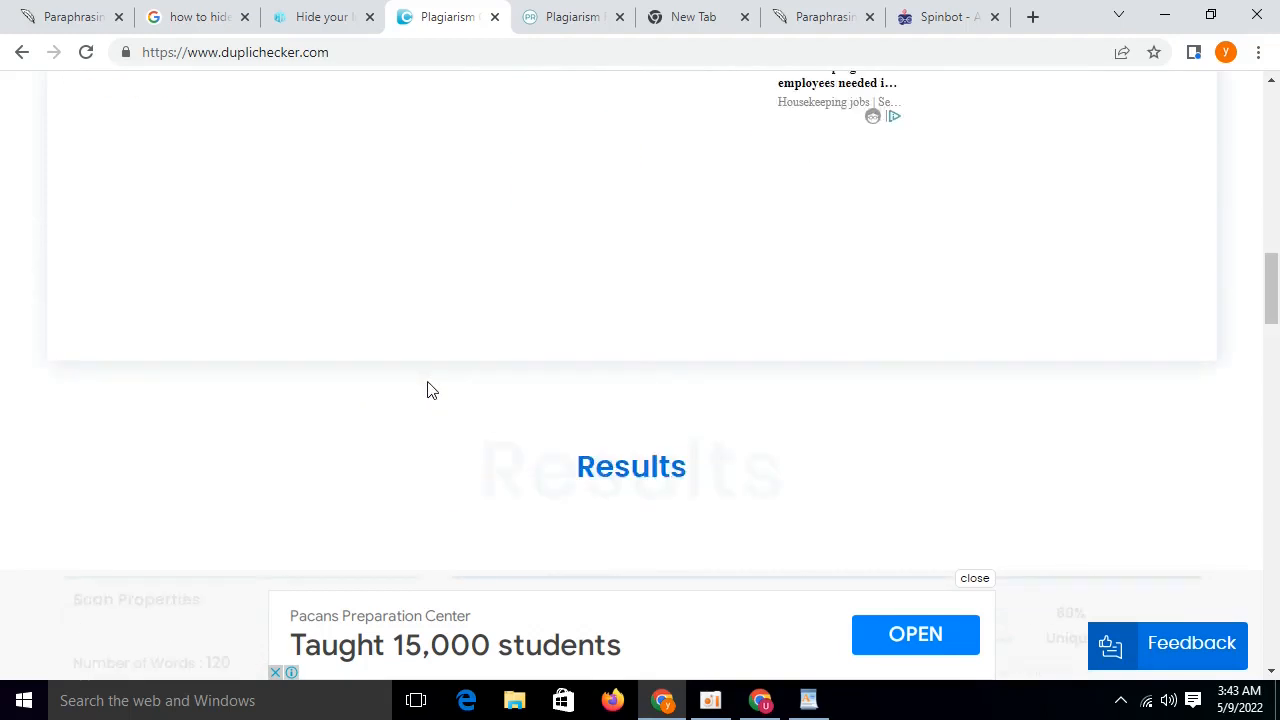
left_click(815, 17)
scroll(774, 271, "up", 3)
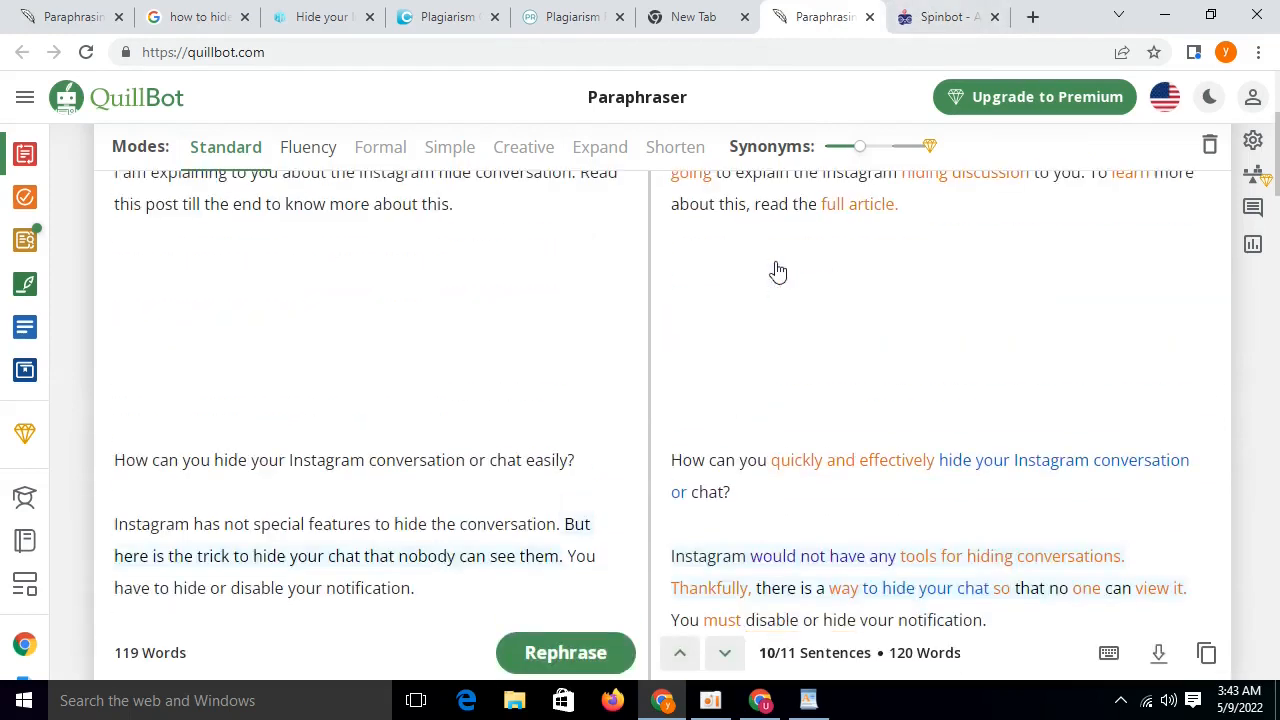
left_click(430, 17)
scroll(449, 323, "down", 5)
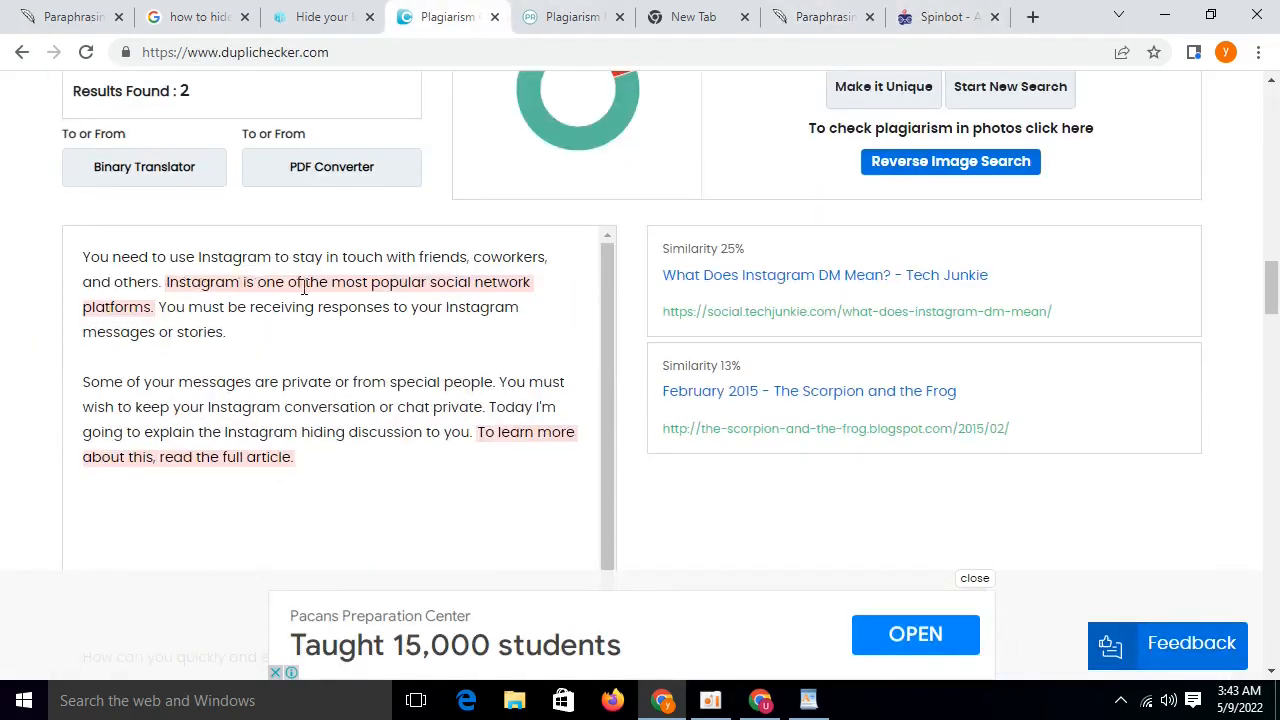
- In the QuillBot paraphrase, replace "popular social network" in the flagged second sentence with the suggestion "widely used social media"
left_click(834, 14)
scroll(757, 337, "up", 3)
scroll(993, 286, "up", 2)
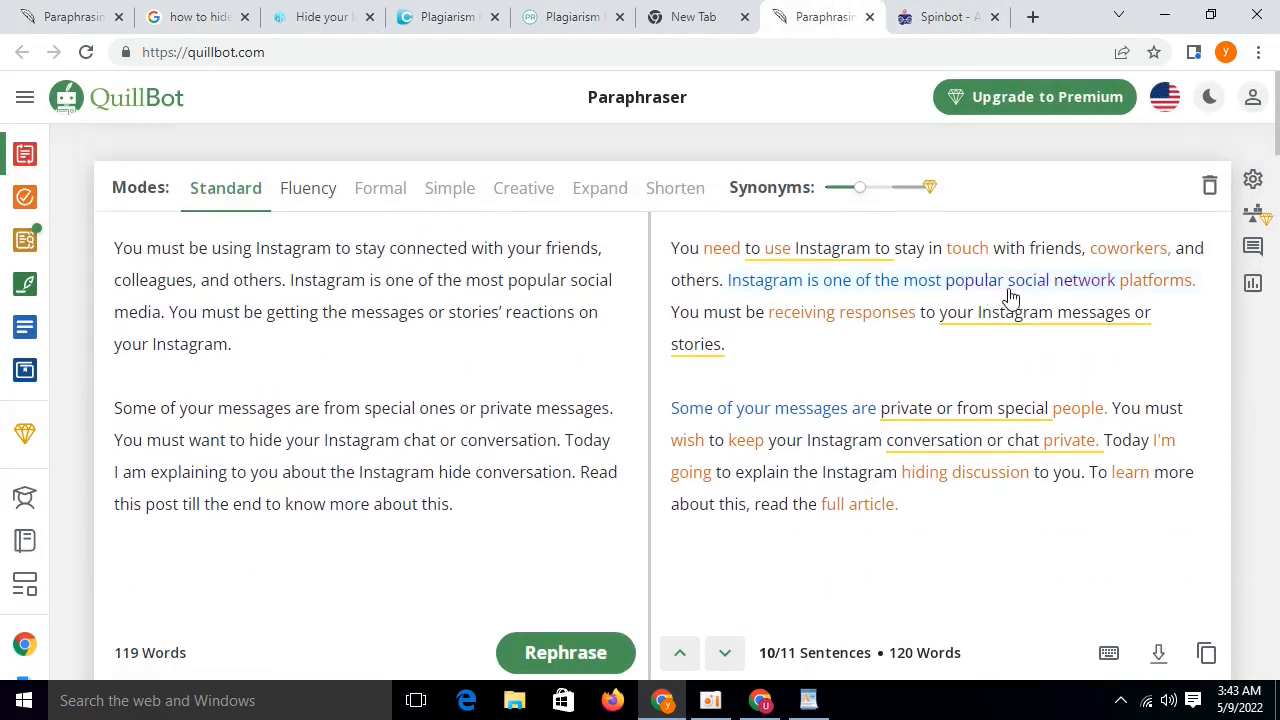
left_click(1007, 289)
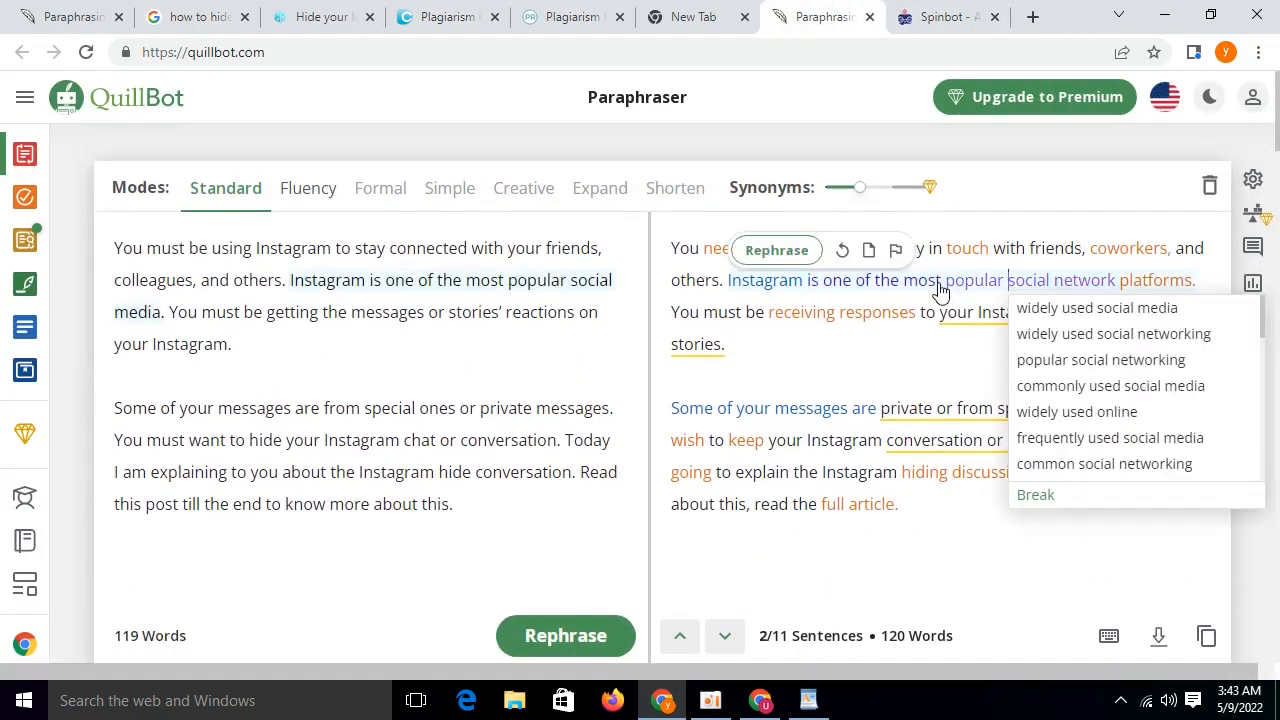
left_click(1070, 334)
left_click(1115, 286)
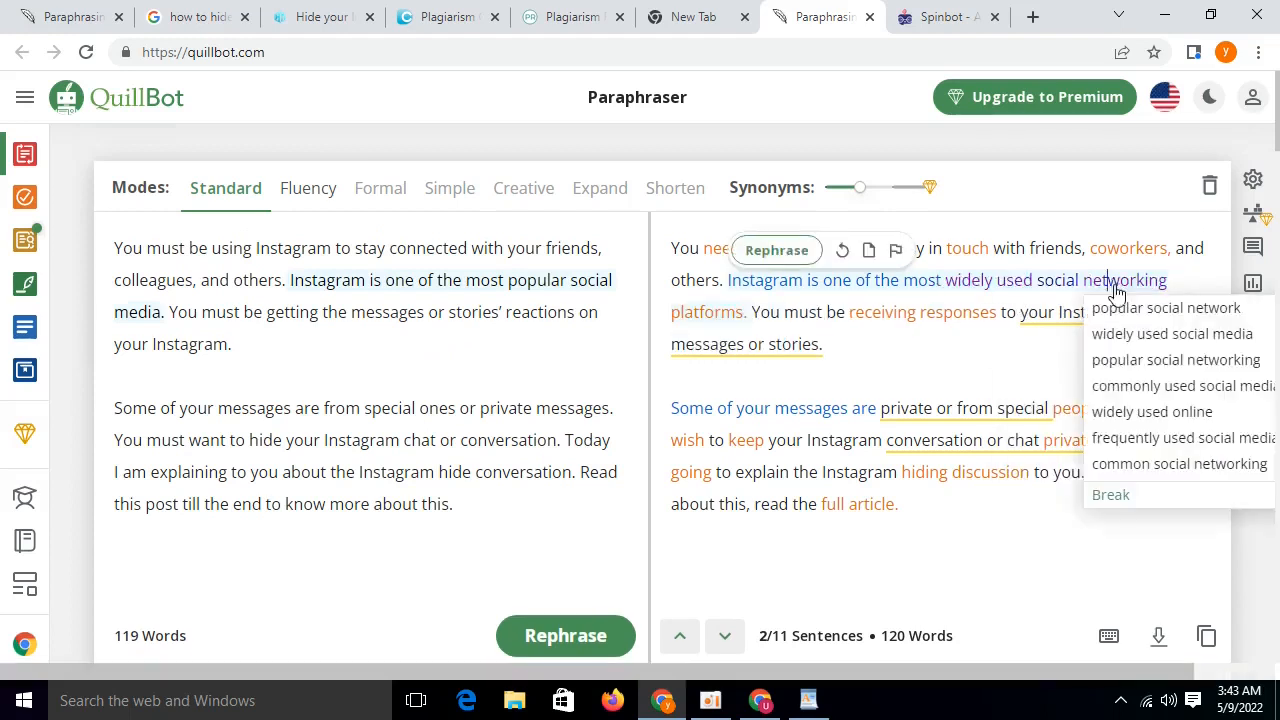
left_click(1120, 336)
scroll(692, 361, "down", 2)
scroll(692, 361, "down", 4)
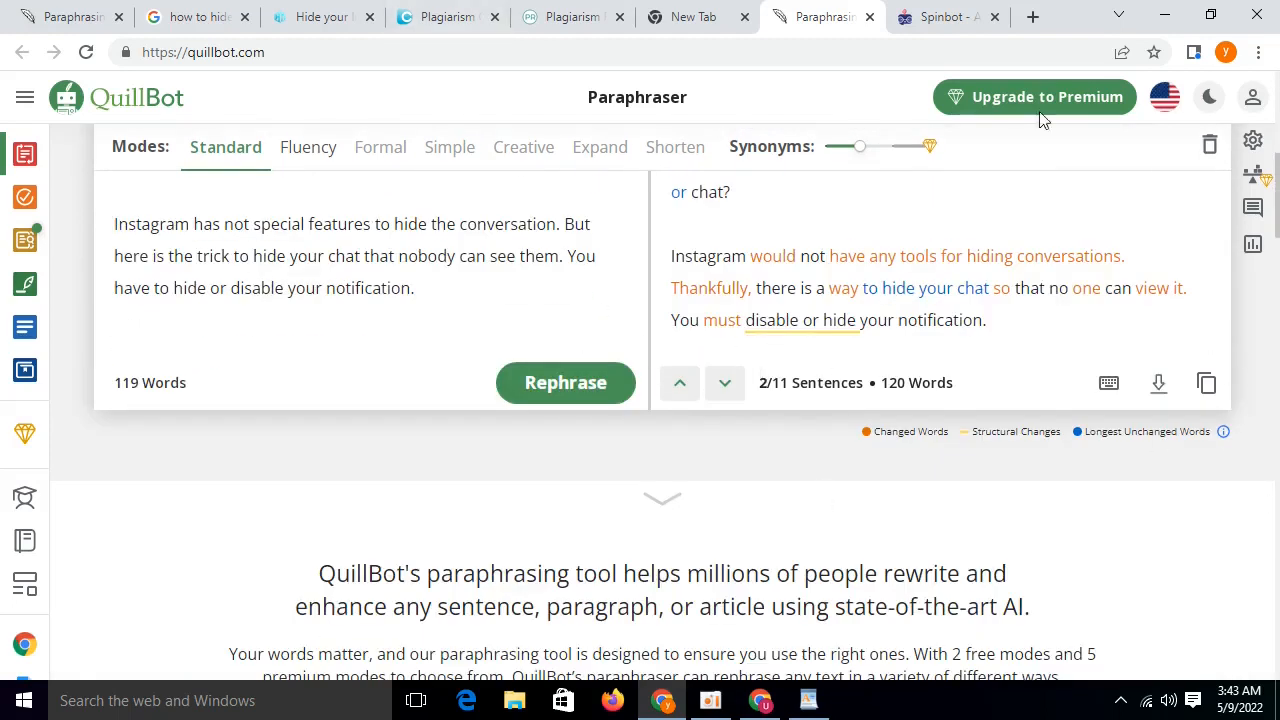
left_click(538, 10)
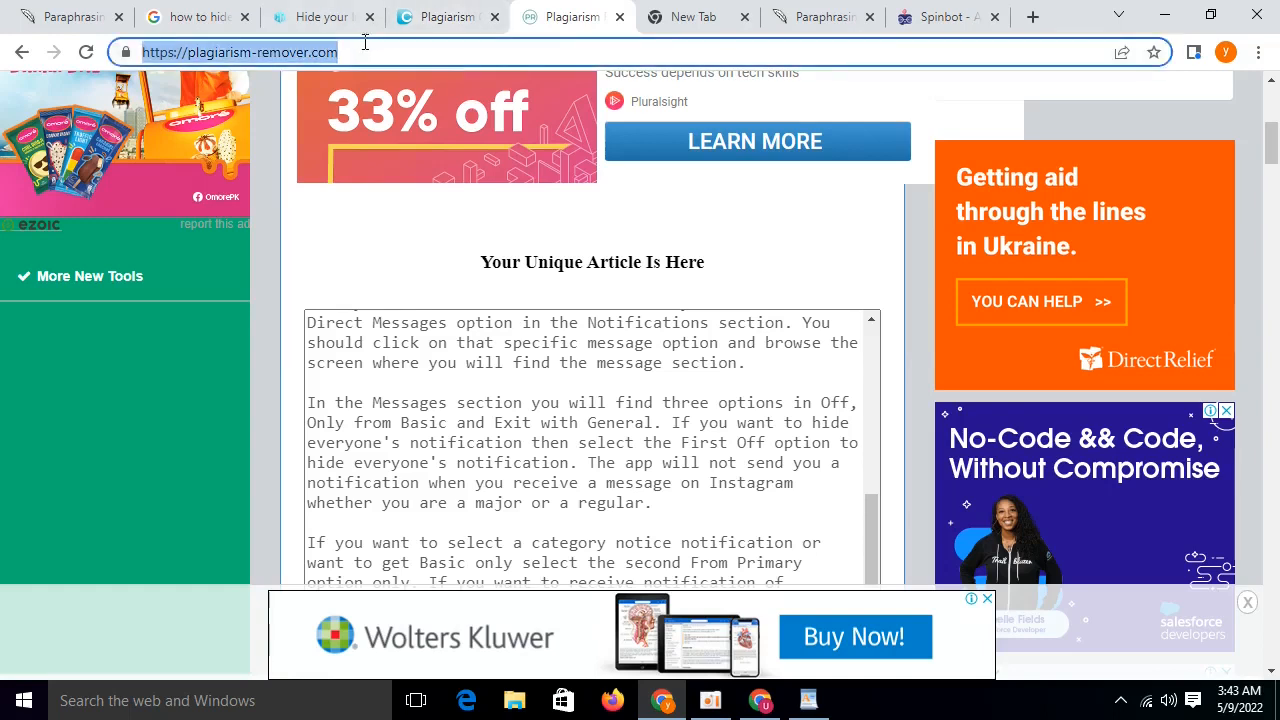
left_click(830, 14)
left_click(940, 16)
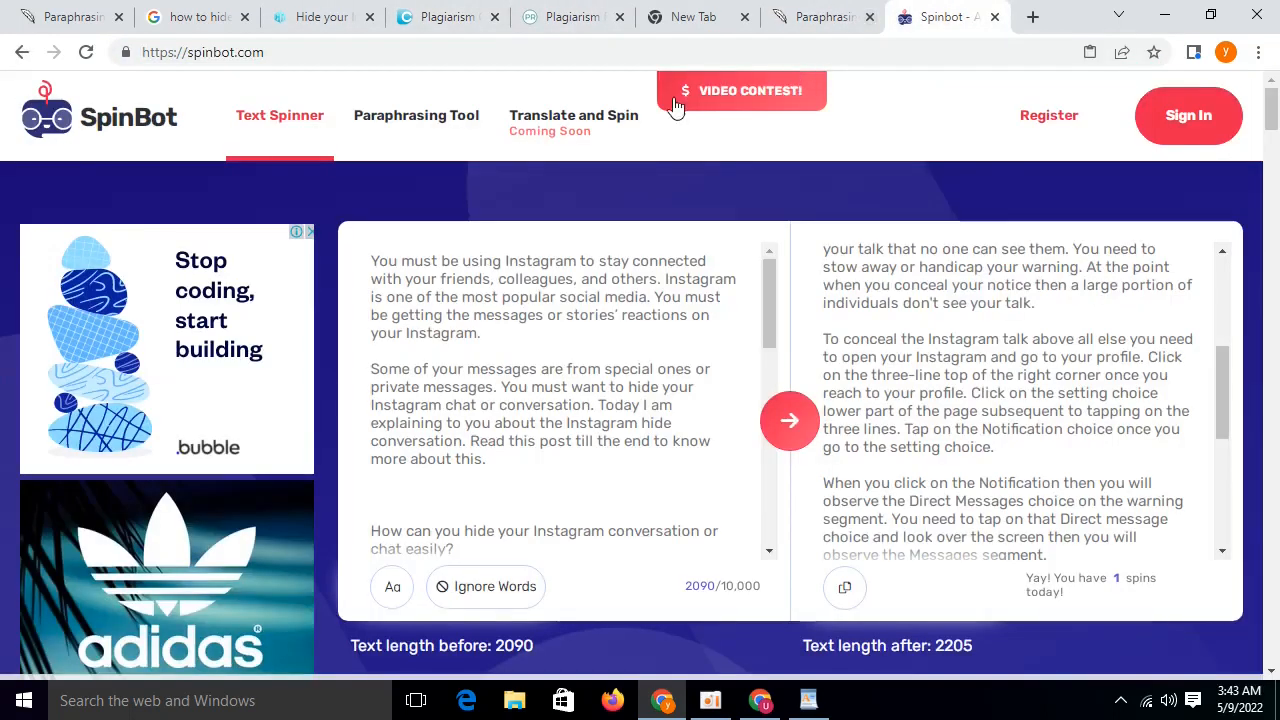
left_click(312, 12)
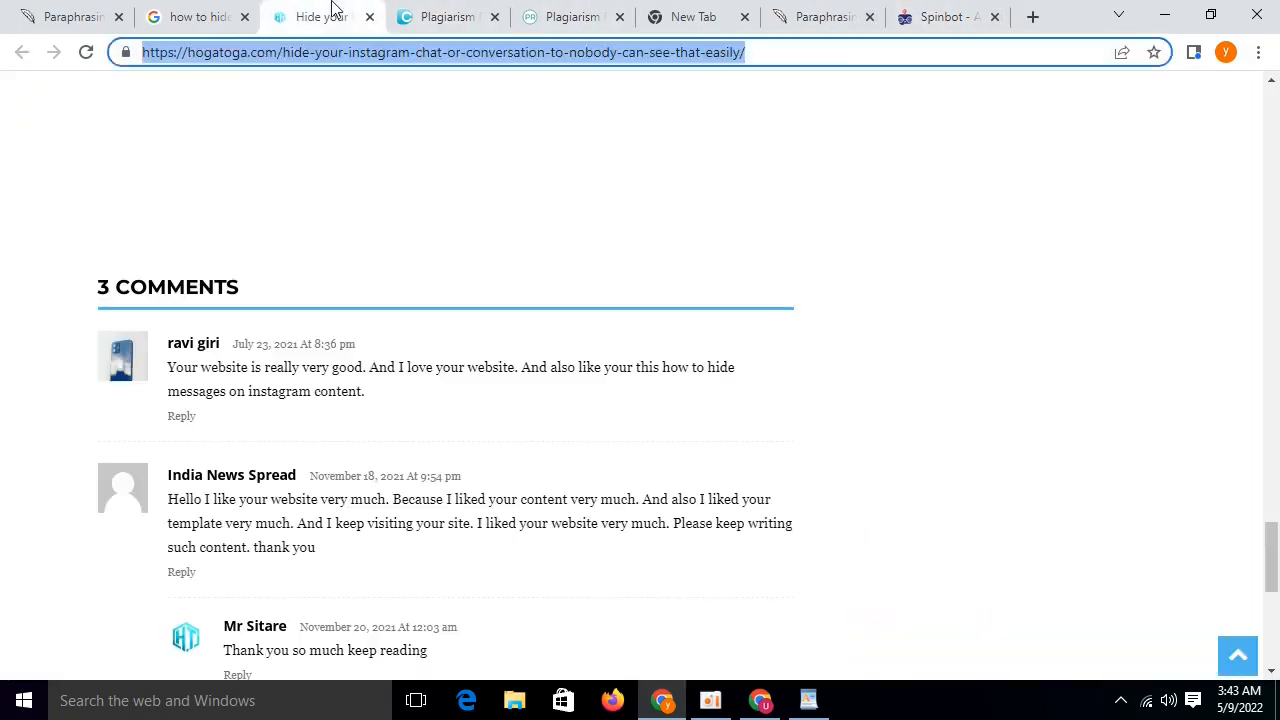
left_click(516, 5)
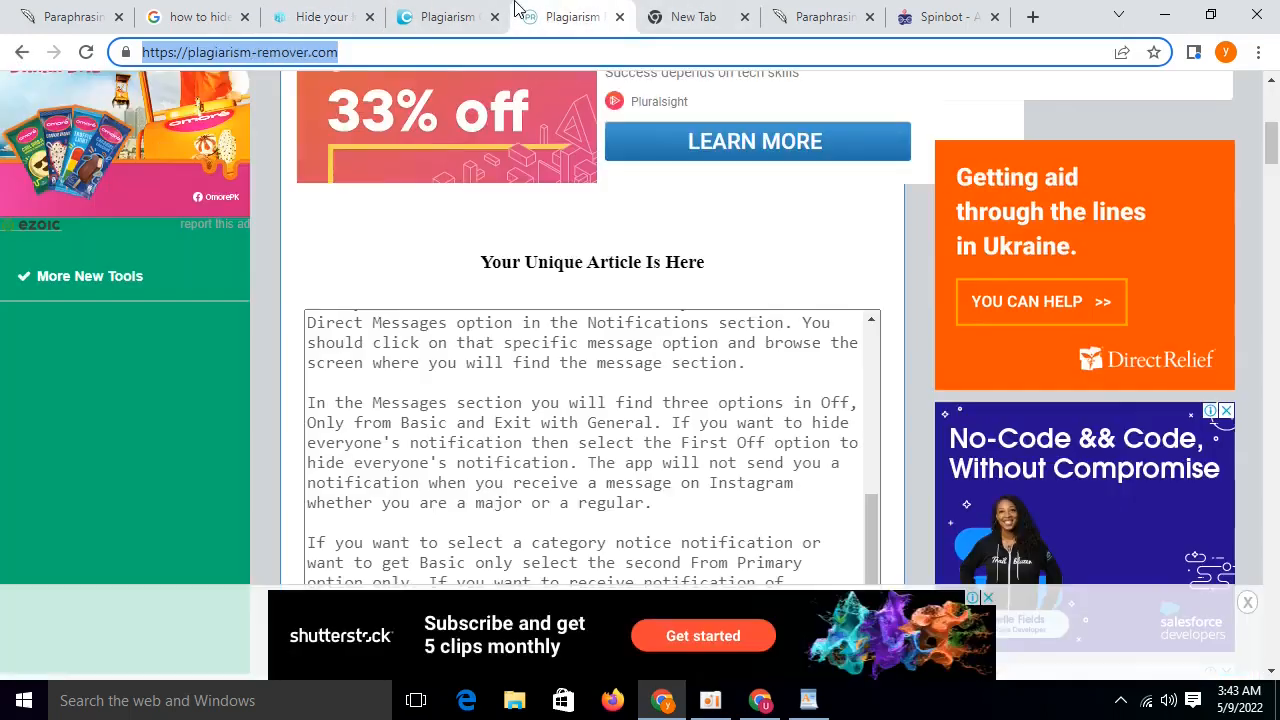
- Open Blogger in the empty browser tab and copy the whole article text from the WordPad document
right_click(660, 4)
left_click(665, 18)
type("b")
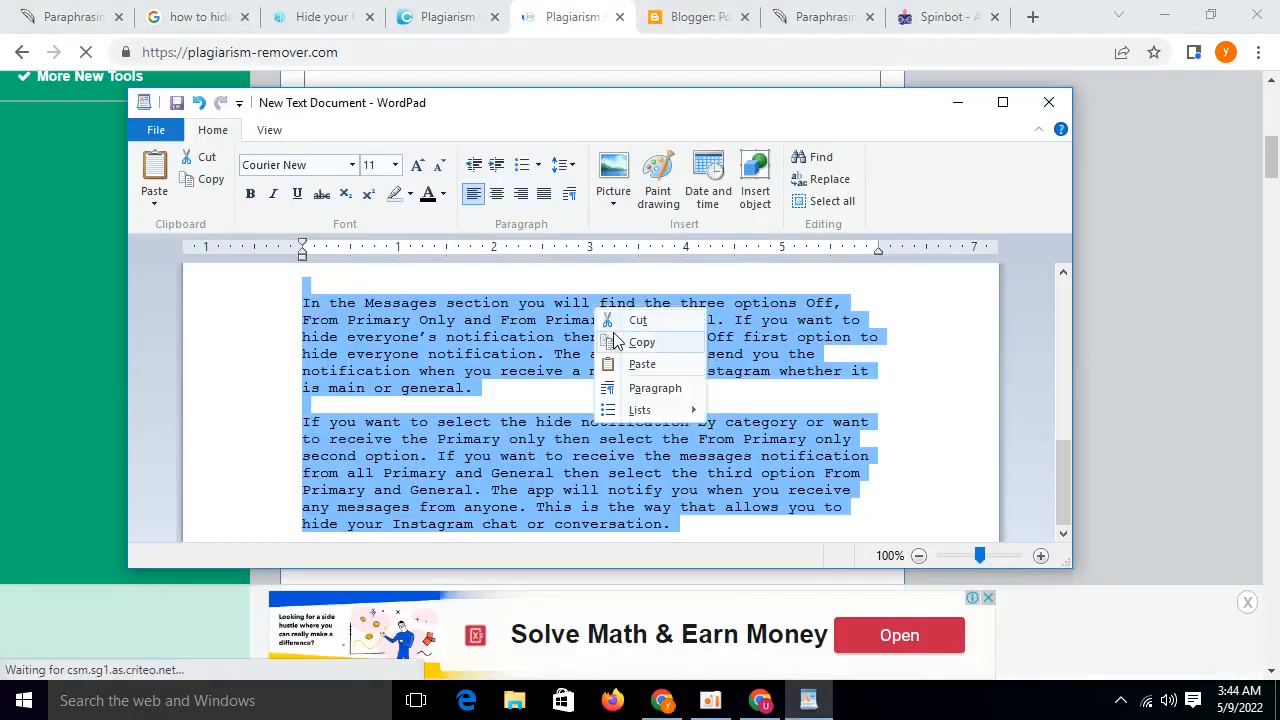
left_click(960, 125)
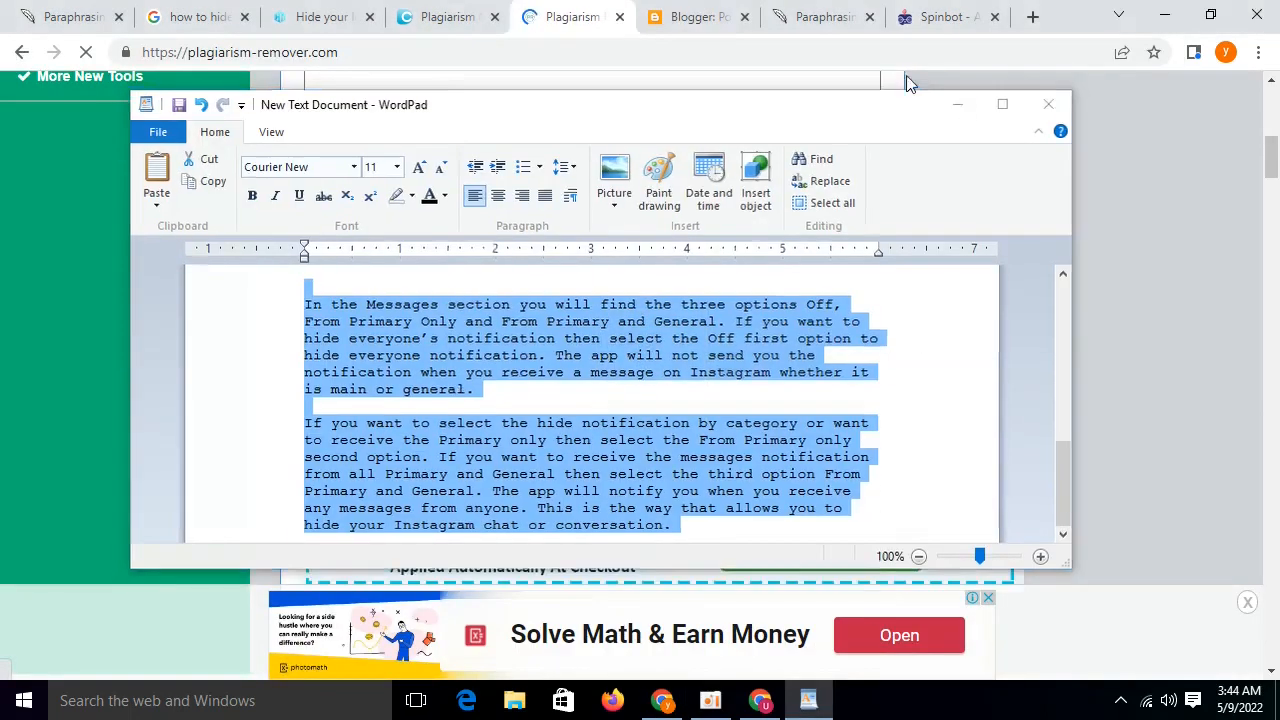
left_click(961, 102)
- Create a new Blogger post and paste the copied article into its body
left_click(690, 17)
left_click(54, 300)
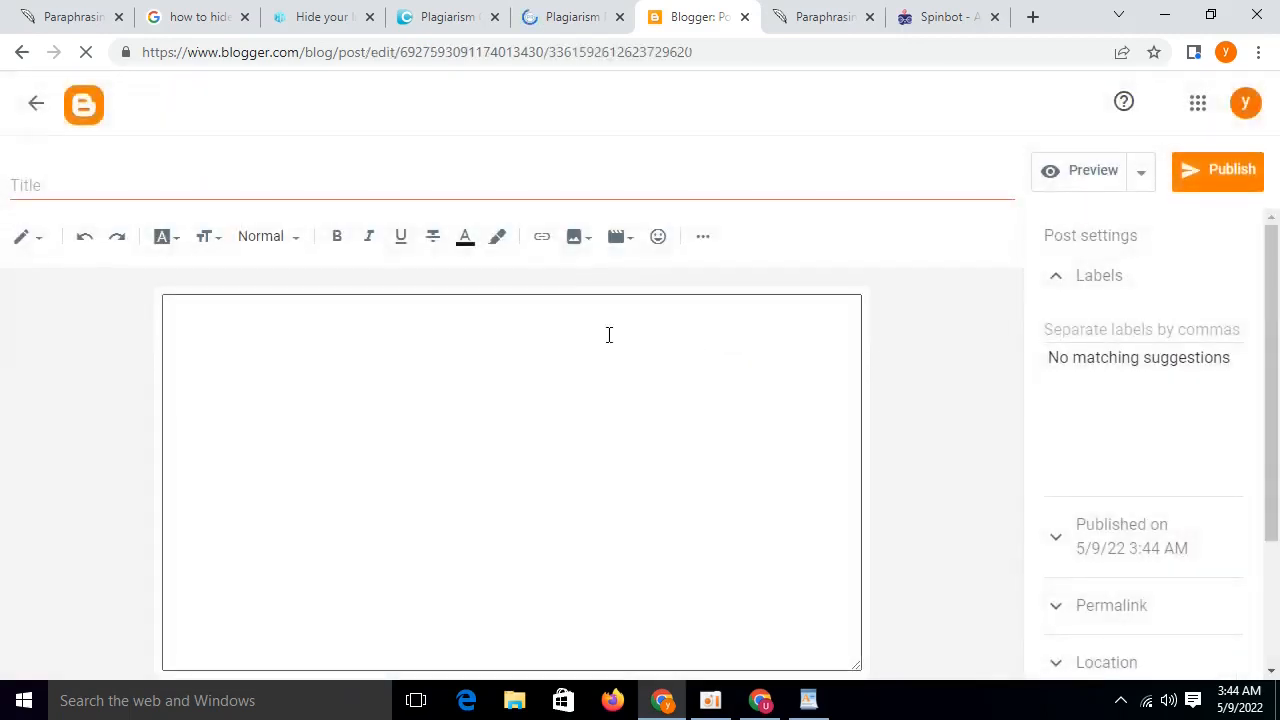
left_click(511, 317)
right_click(511, 320)
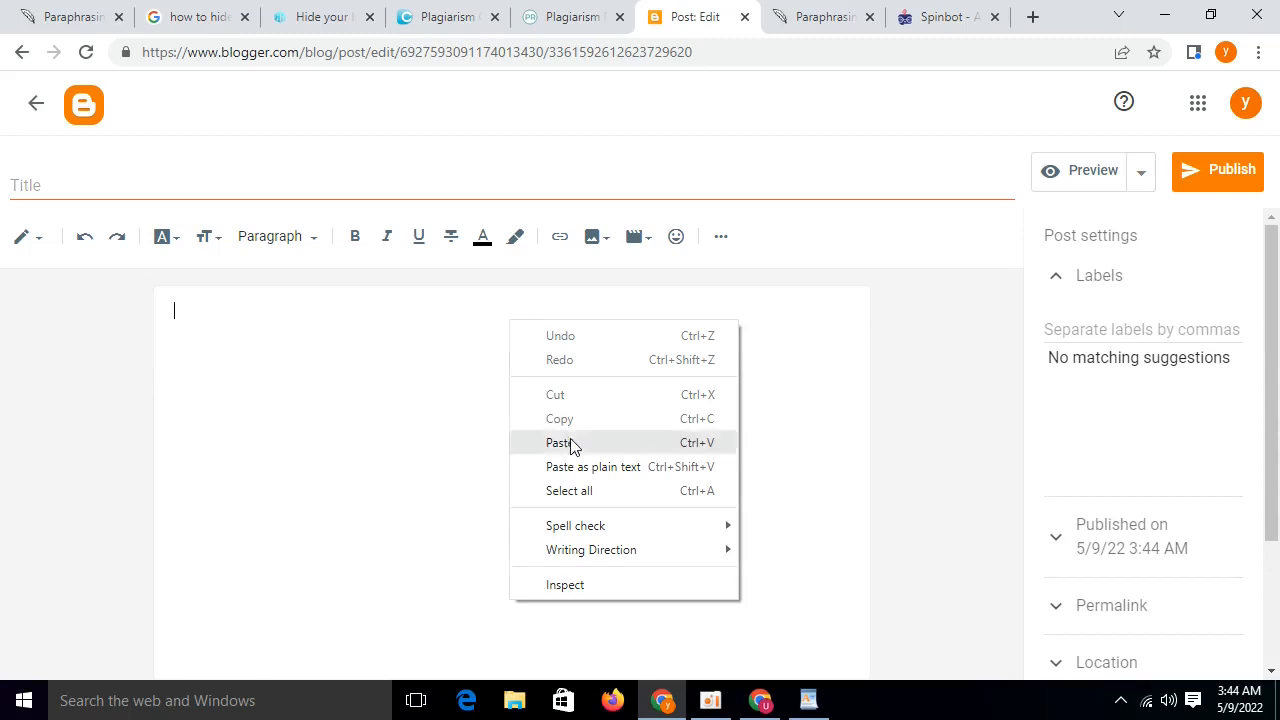
left_click(570, 438)
scroll(514, 420, "up", 10)
scroll(407, 473, "down", 1)
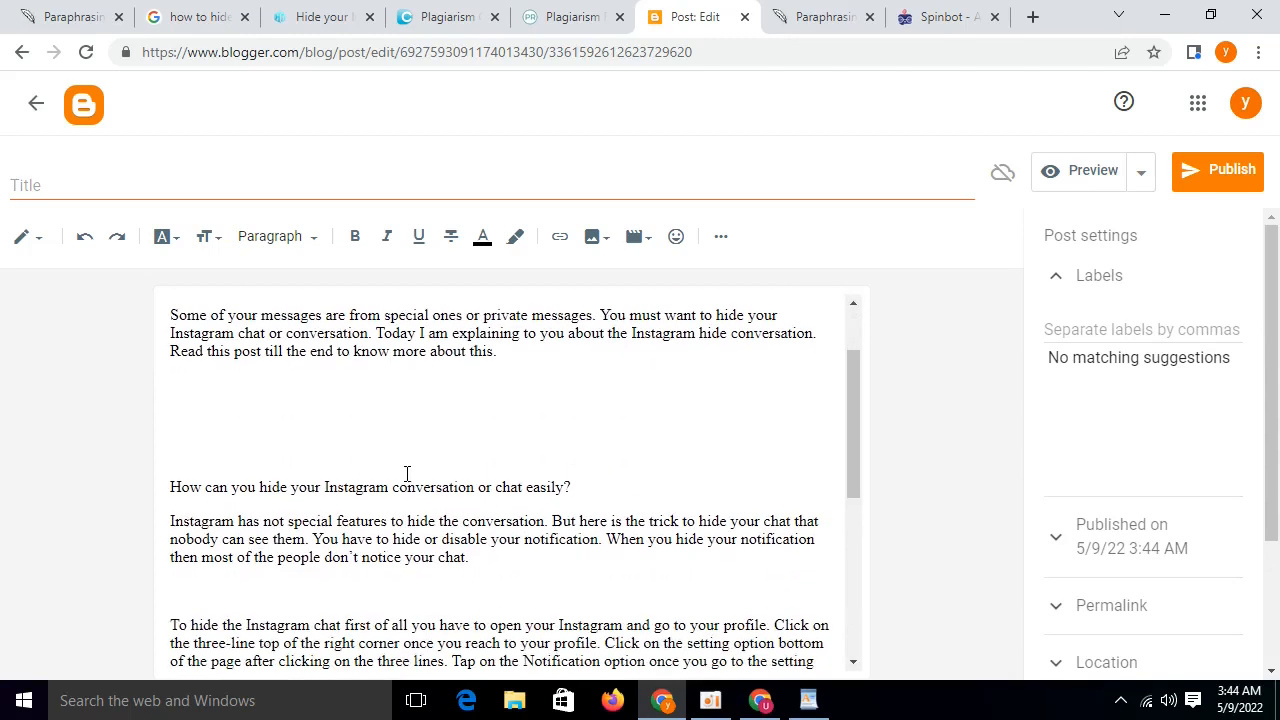
- Make the line "How can you hide your Instagram conversation or chat easily?" bold and enlarge its text
triple_click(409, 482)
left_click(357, 240)
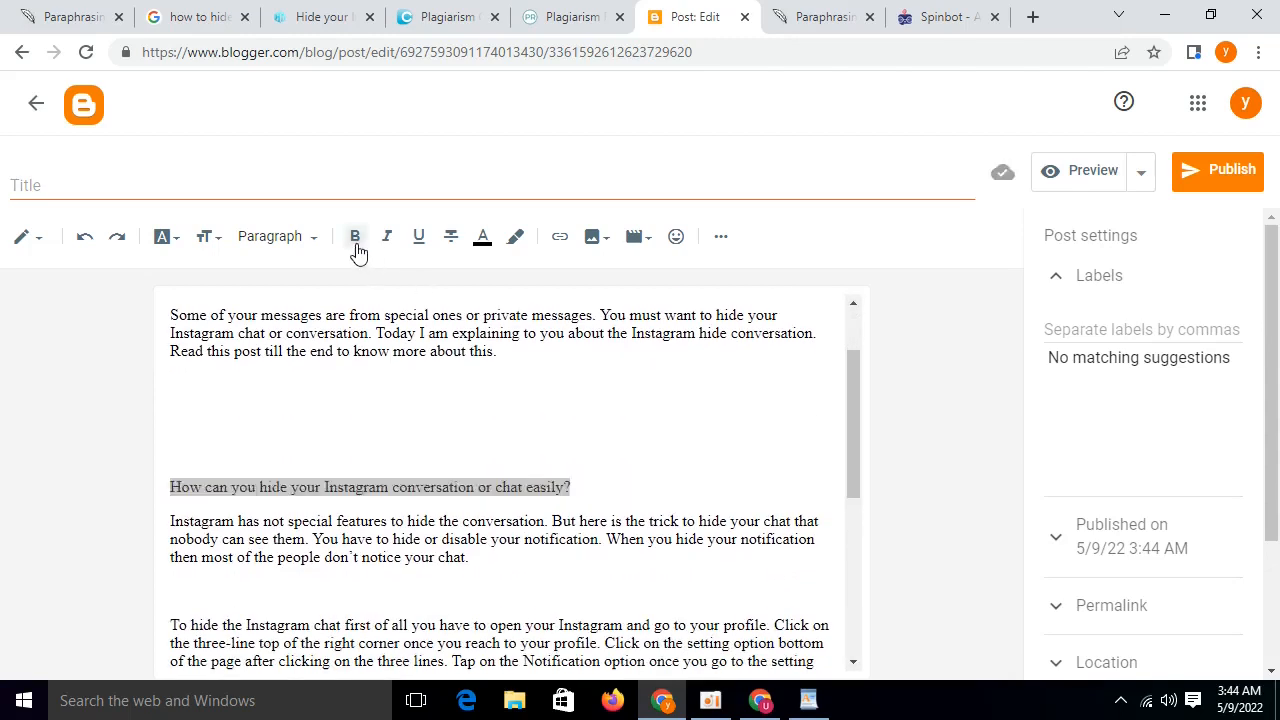
left_click(203, 240)
left_click(295, 450)
left_click(322, 17)
scroll(268, 280, "up", 5)
scroll(265, 278, "up", 20)
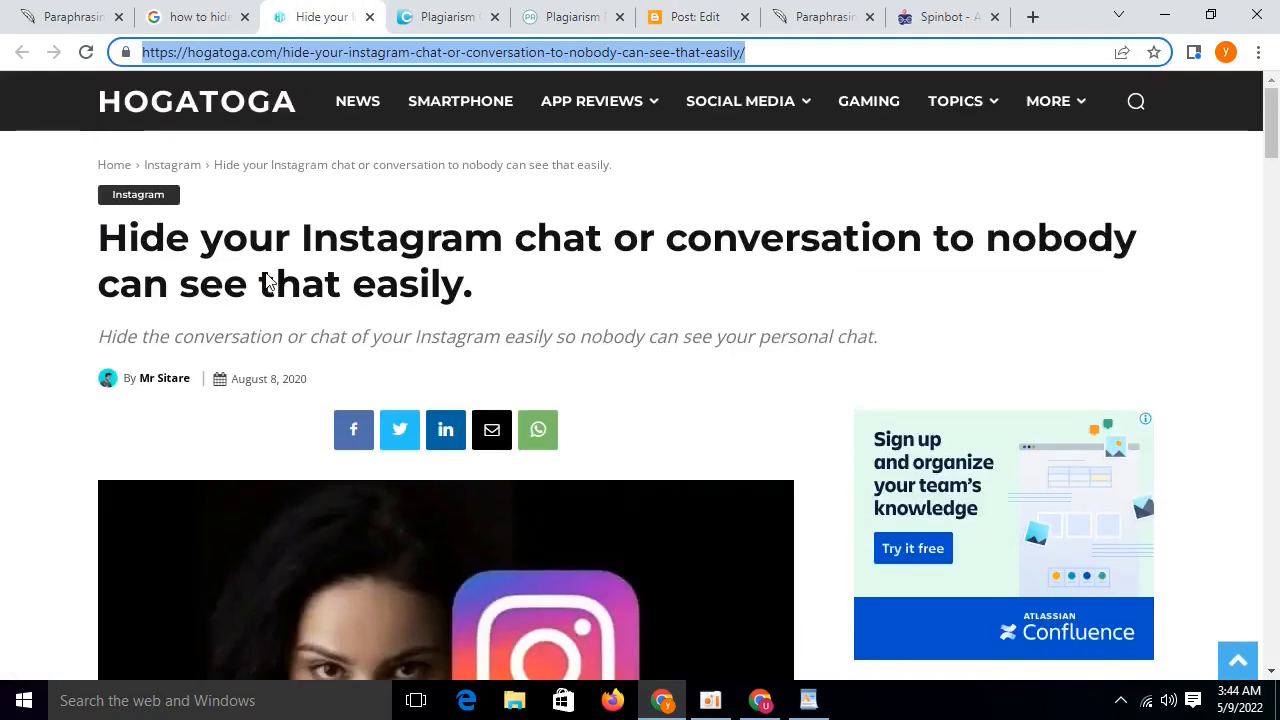
left_click(278, 238)
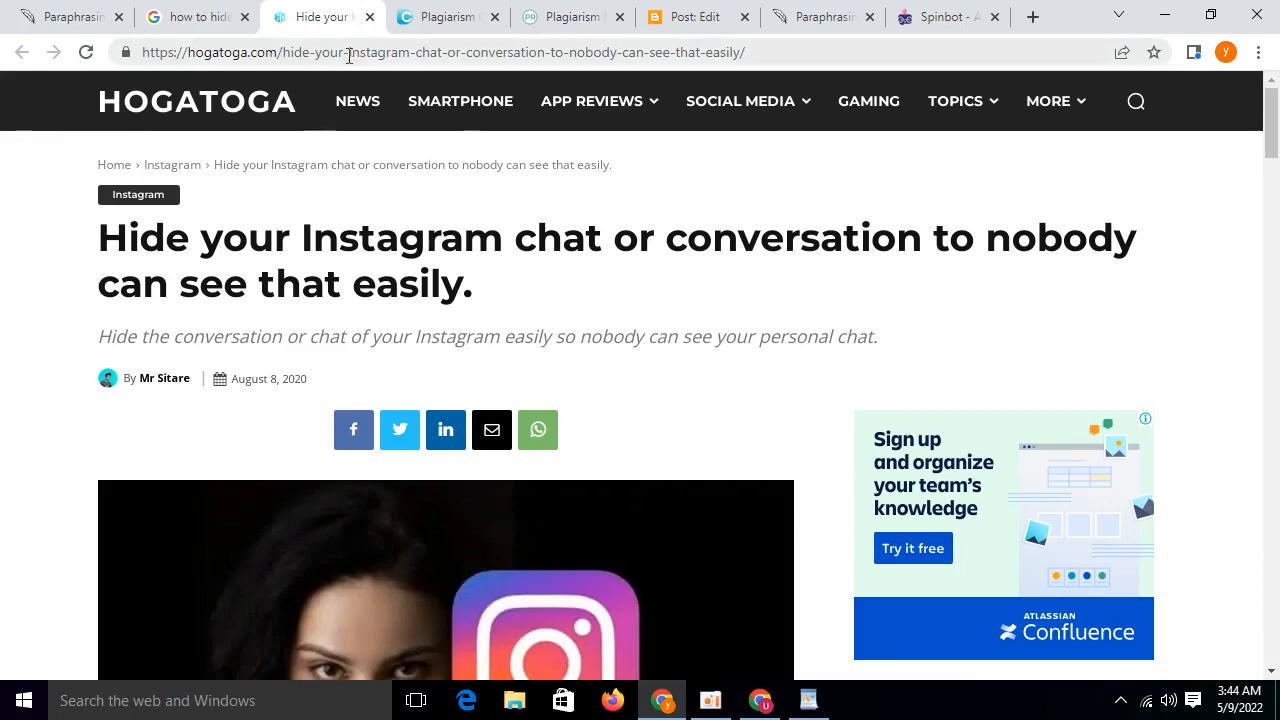
- Copy the Google search phrase "how to hide instagram chats", paste it as the post title, and open the post's label suggestions
key("ctrl+shift+Tab")
left_click(366, 92)
triple_click(366, 92)
right_click(366, 94)
left_click(400, 128)
left_click(727, 10)
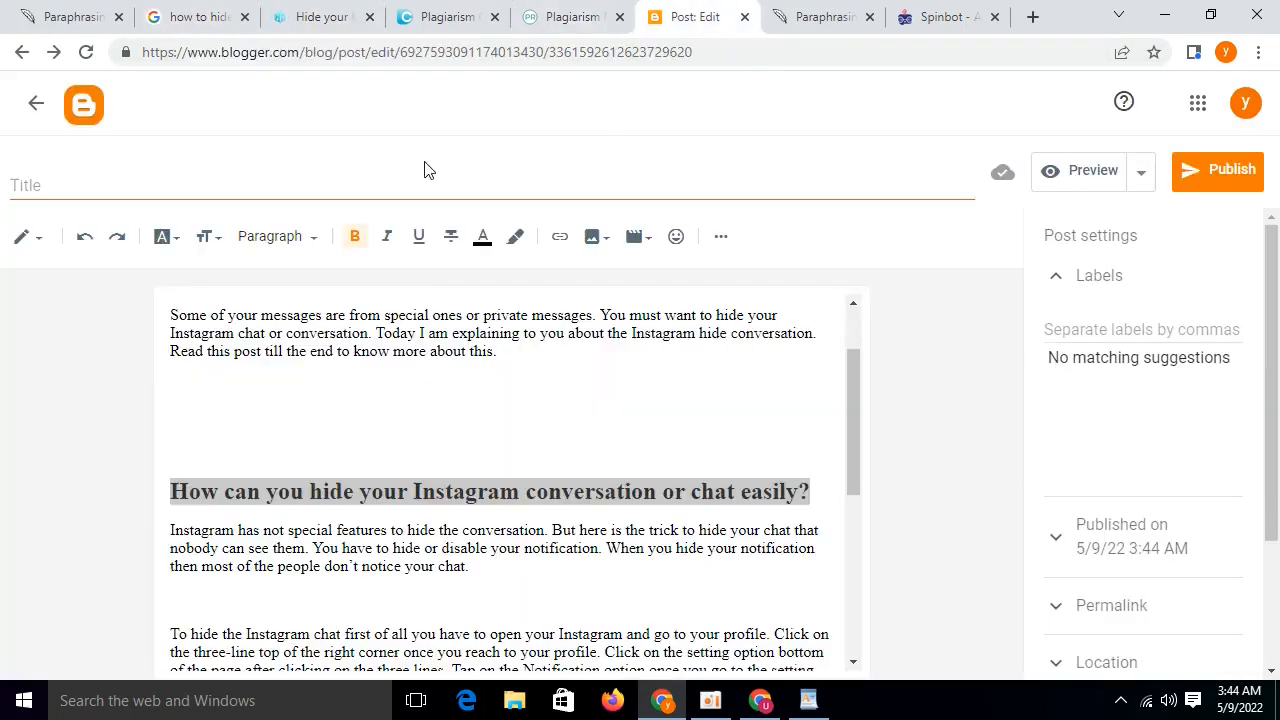
right_click(419, 186)
left_click(450, 306)
left_click(384, 315)
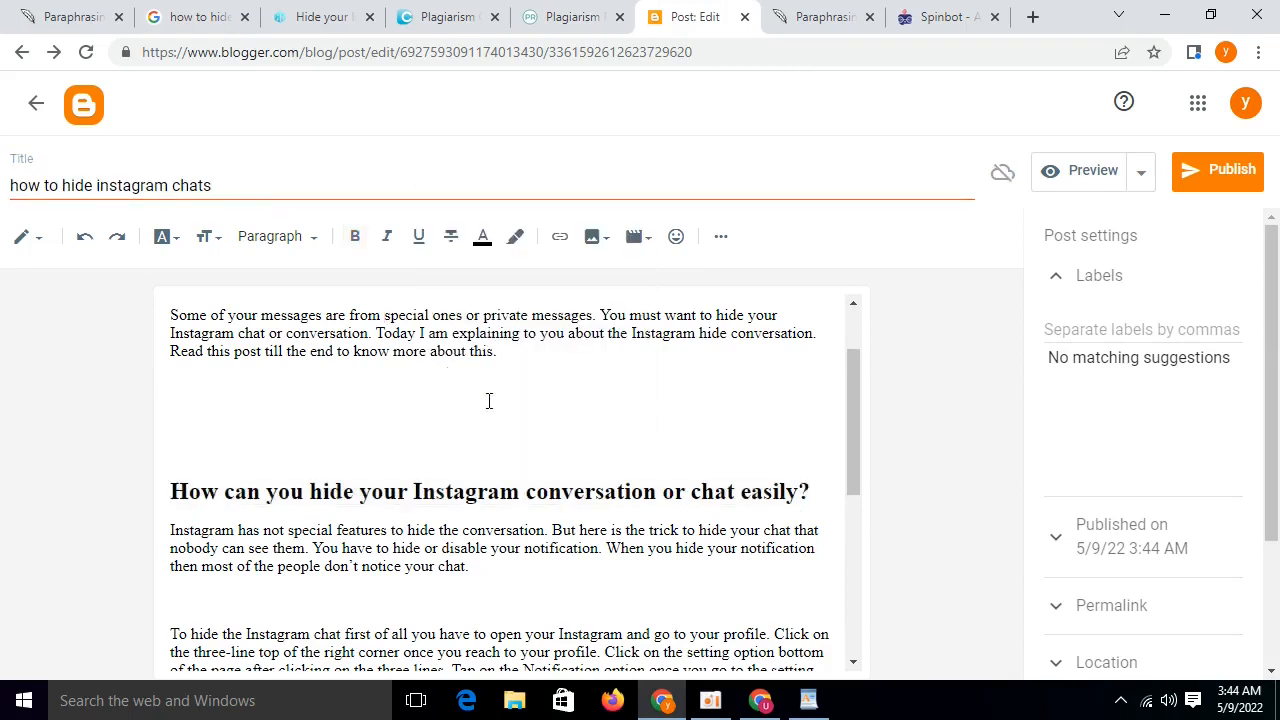
left_click(1121, 320)
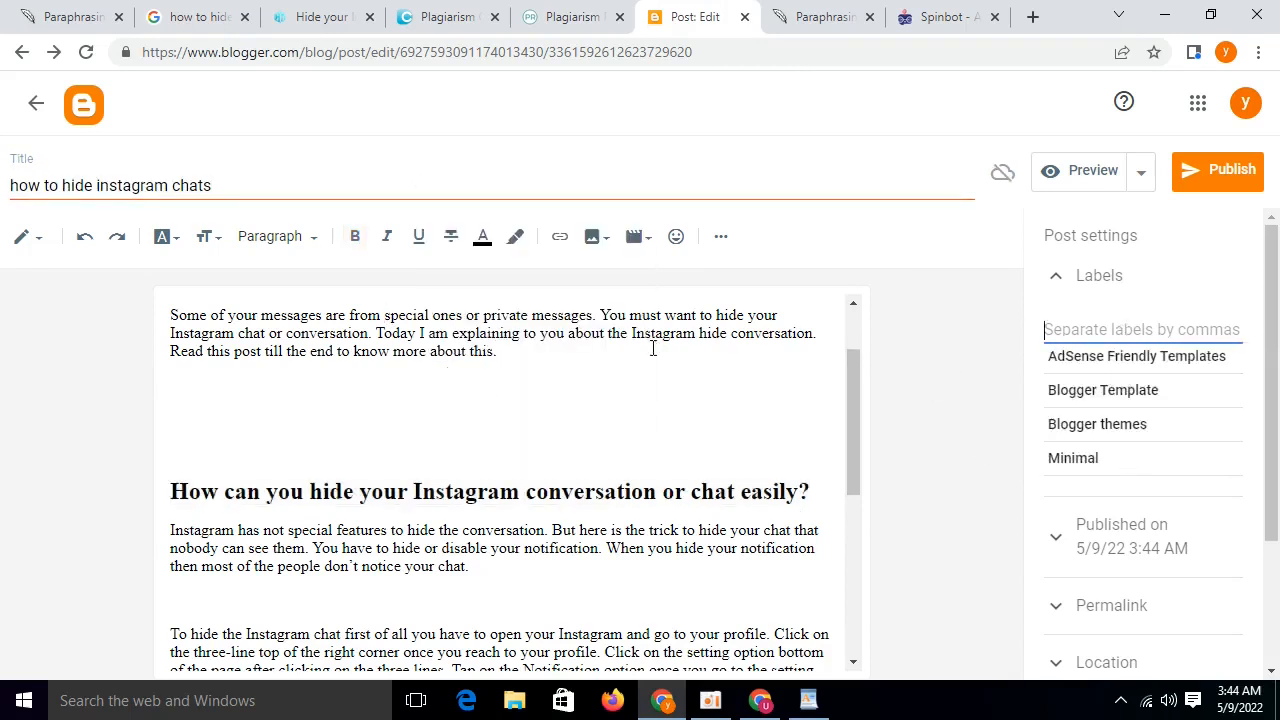
left_click(1220, 172)
- Look up pictures for "how to hide instagram chats" in Google Images
left_click(565, 16)
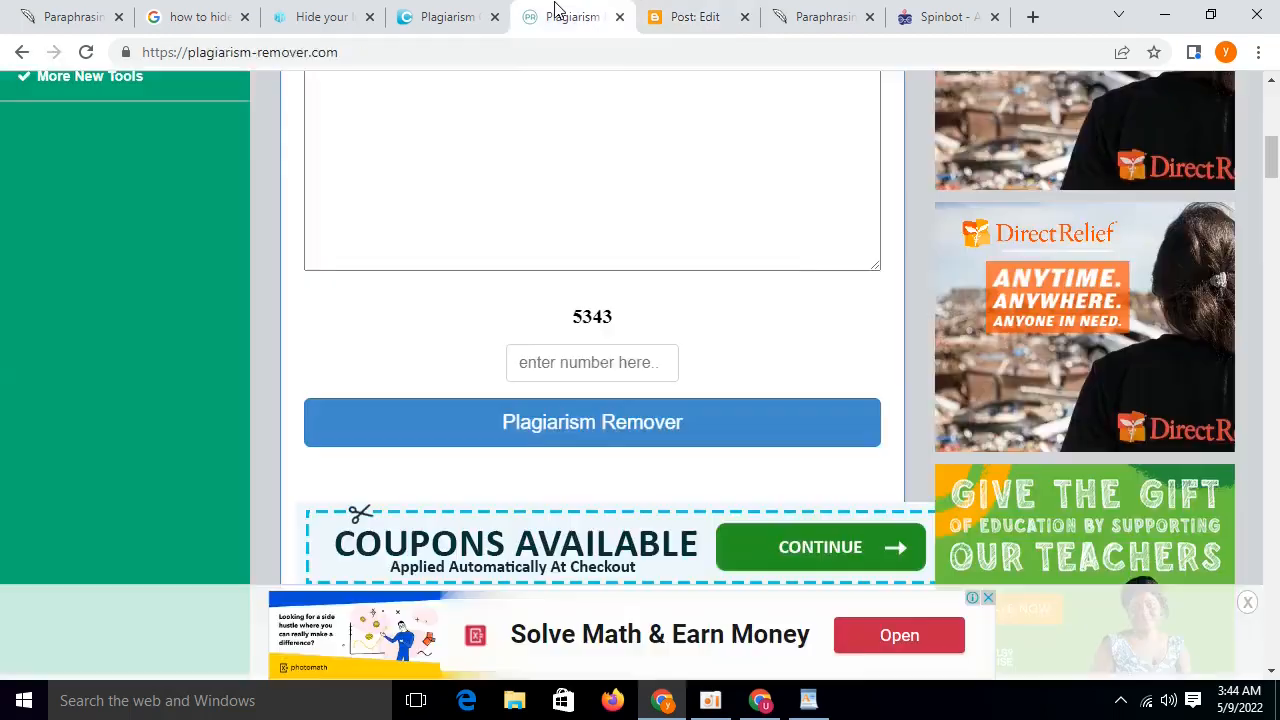
left_click(425, 12)
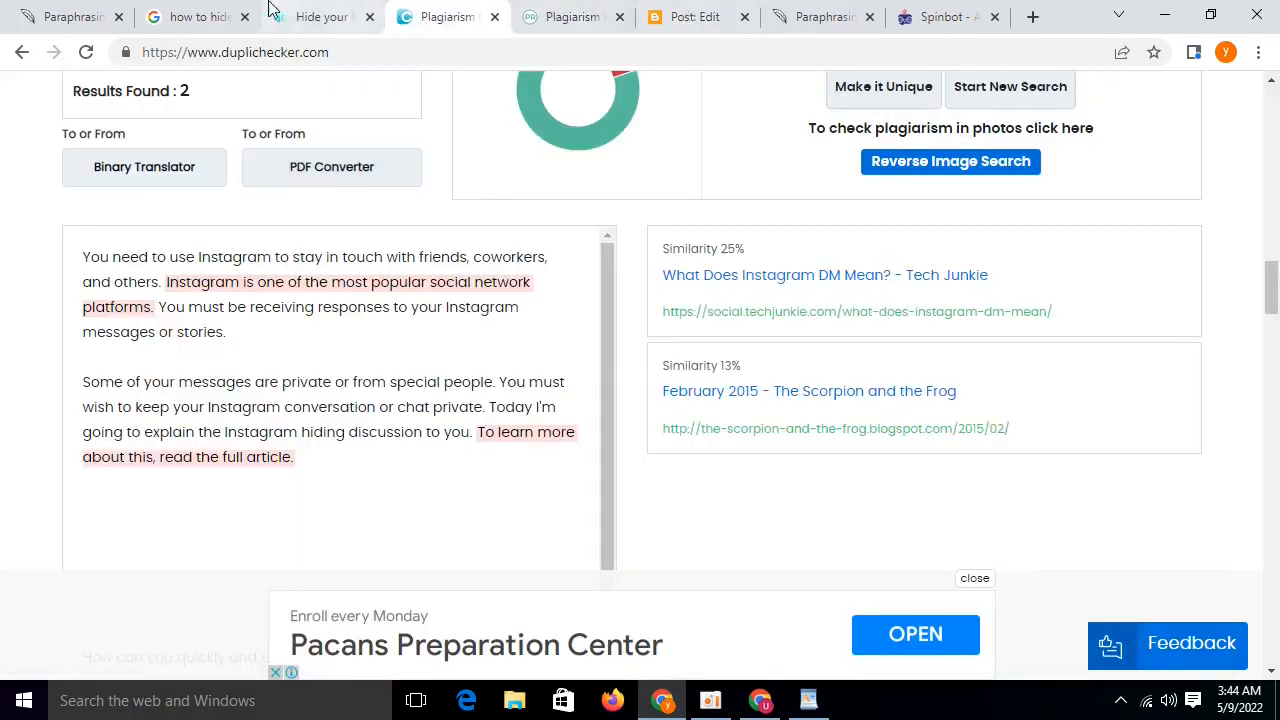
left_click(200, 16)
scroll(346, 192, "down", 4)
scroll(340, 183, "up", 4)
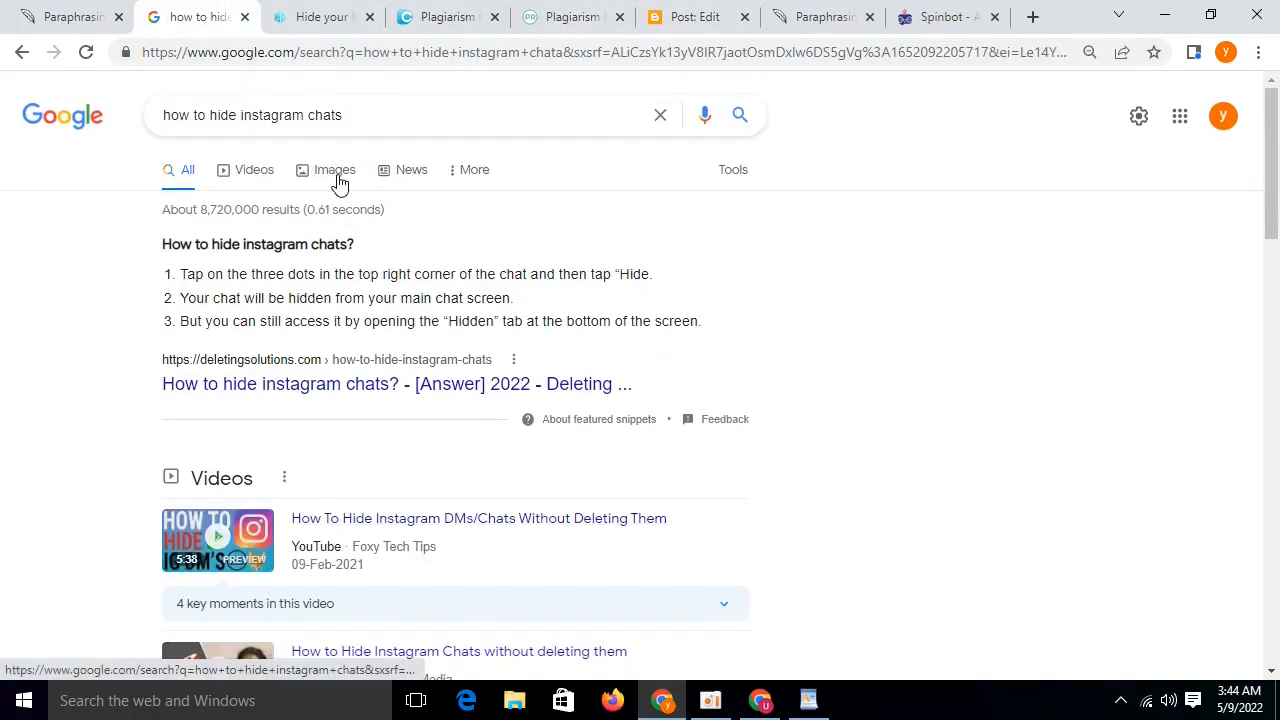
left_click(340, 172)
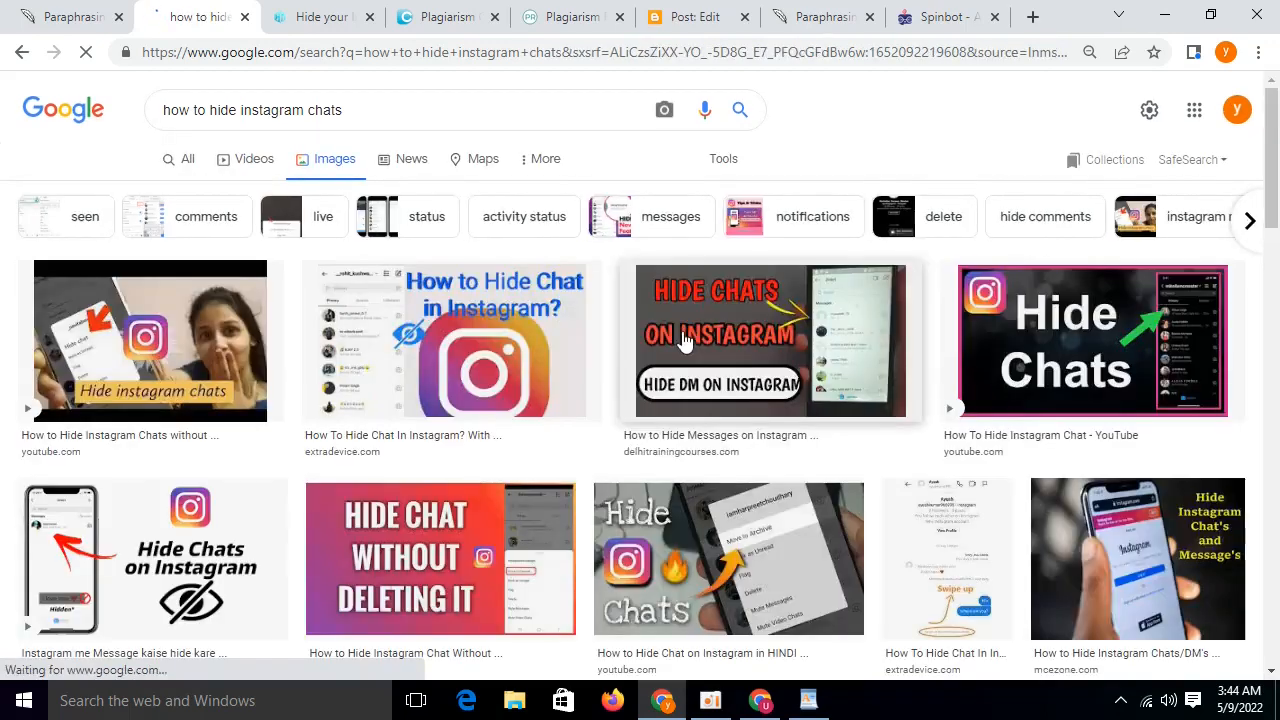
- Publish the "how to hide instagram chats" post to the blog and view the published page
scroll(798, 245, "down", 10)
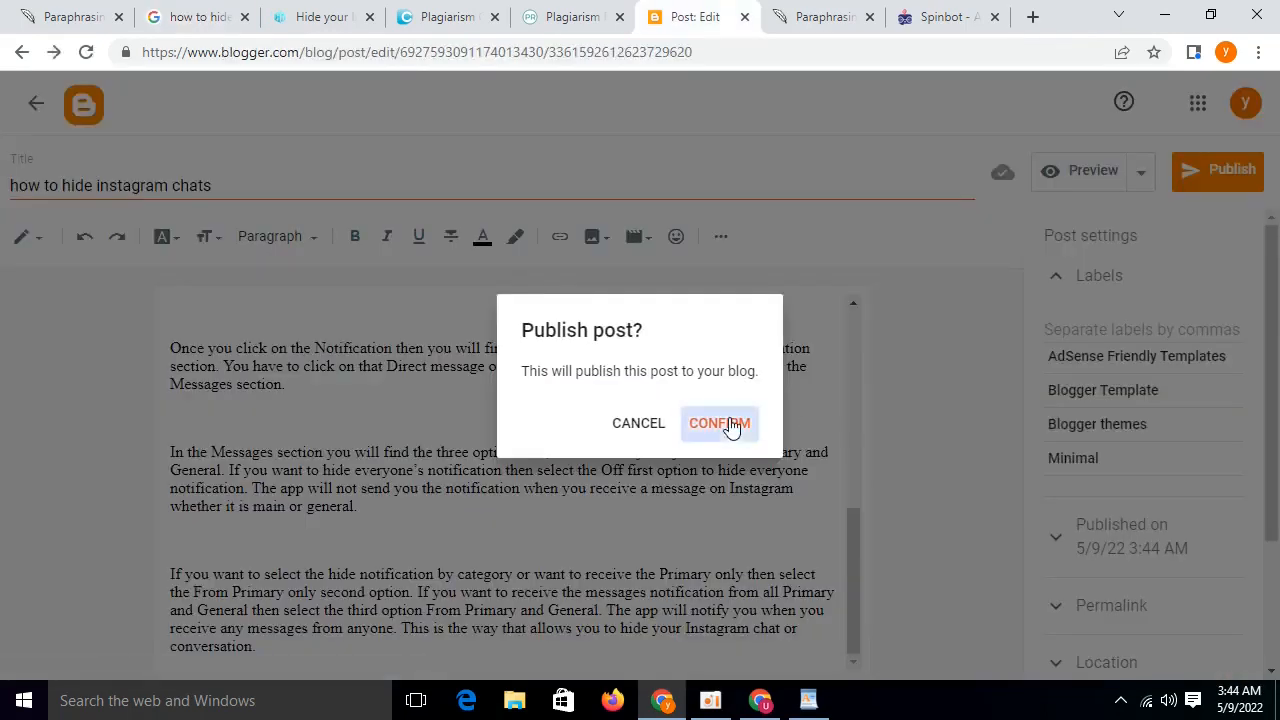
left_click(726, 425)
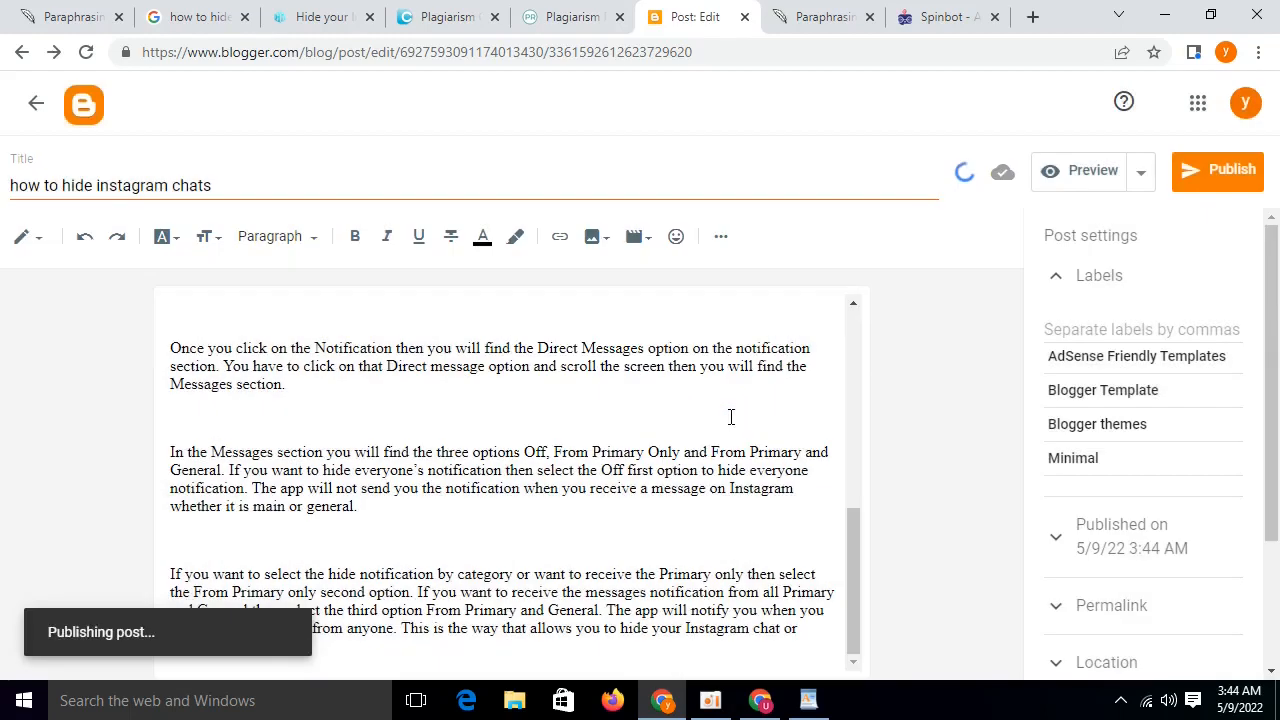
left_click(1208, 264)
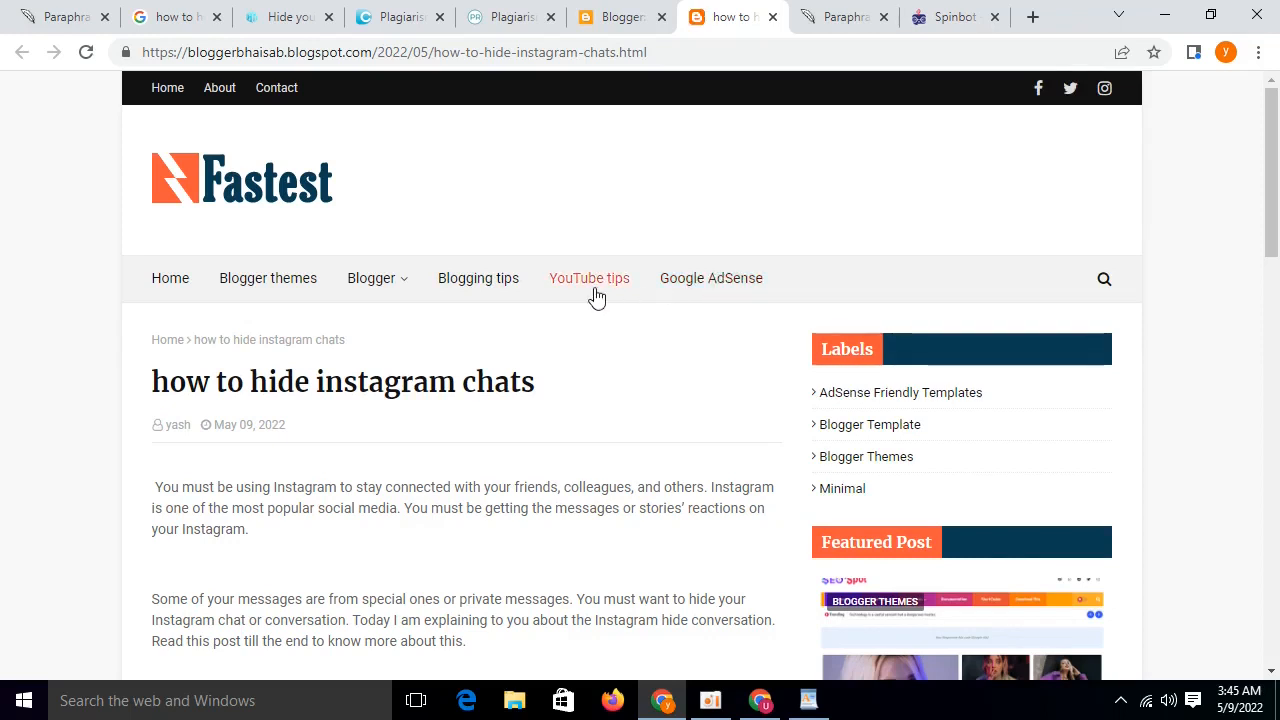
scroll(591, 365, "down", 4)
- Examine the example blog's home page and its Schema Blogger Template Free article, including text, images and ad placement
scroll(1000, 360, "down", 4)
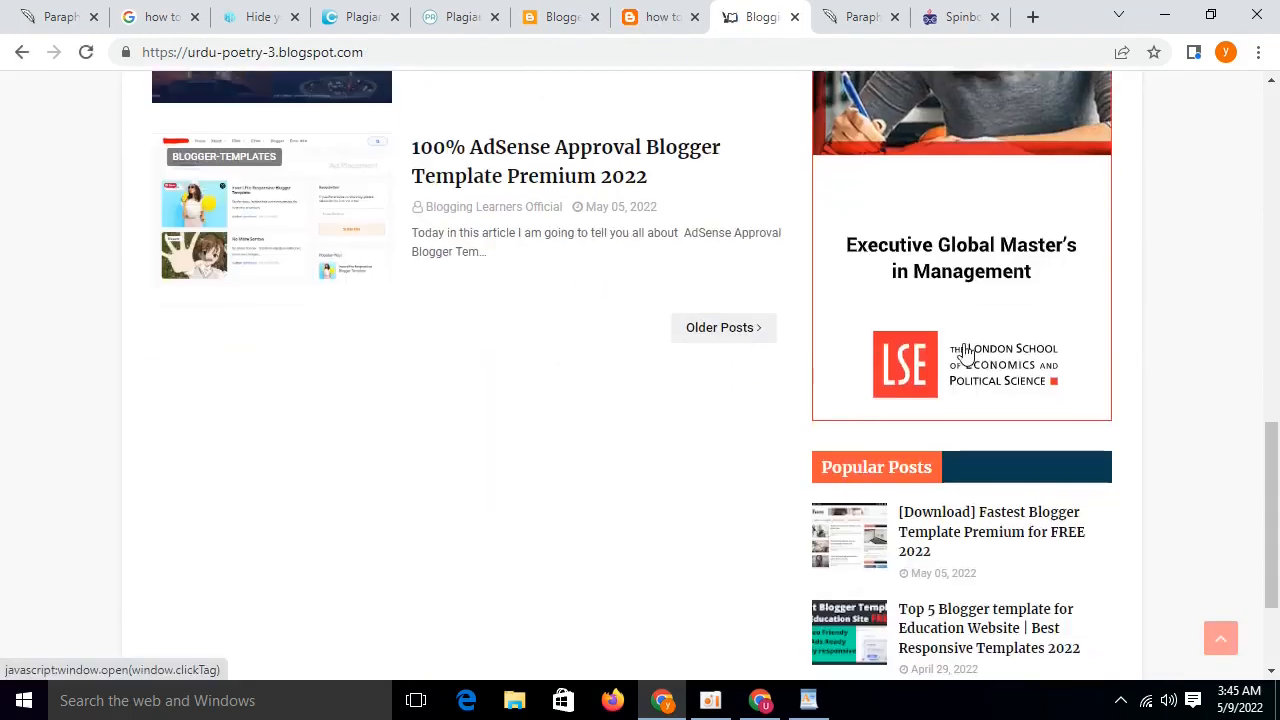
scroll(651, 294, "up", 15)
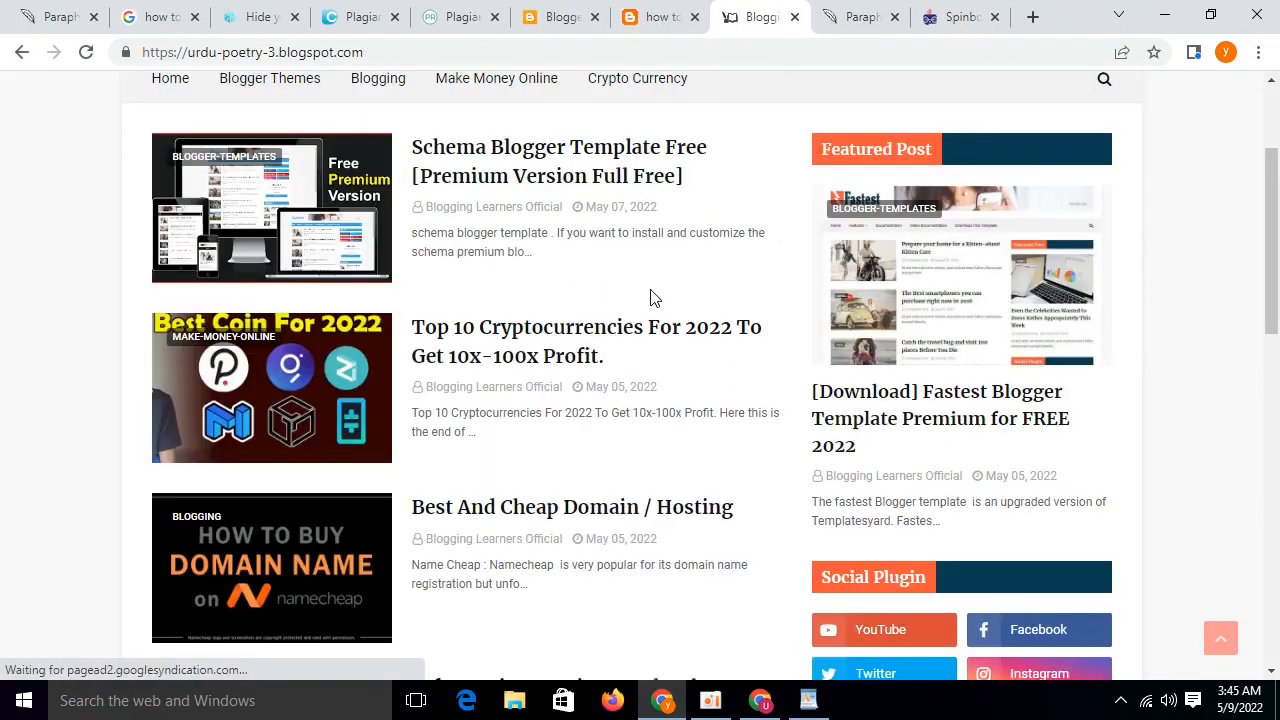
left_click(537, 182)
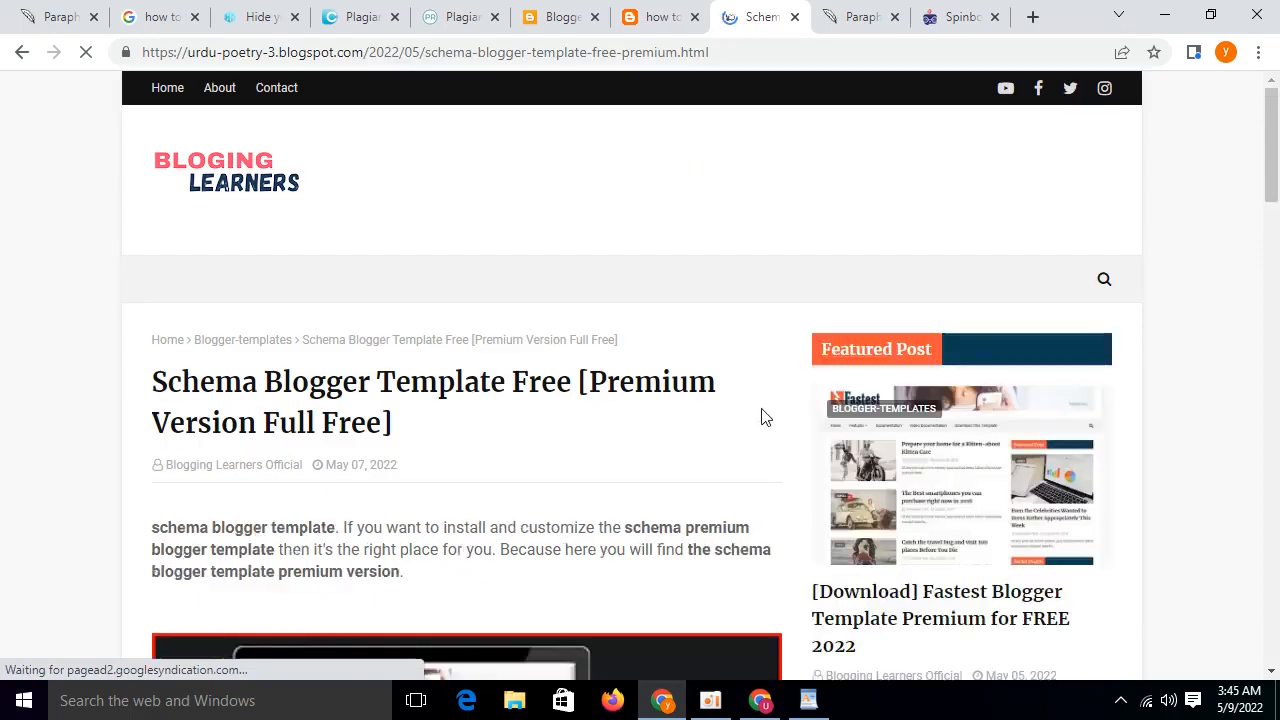
scroll(763, 418, "down", 3)
scroll(763, 418, "down", 5)
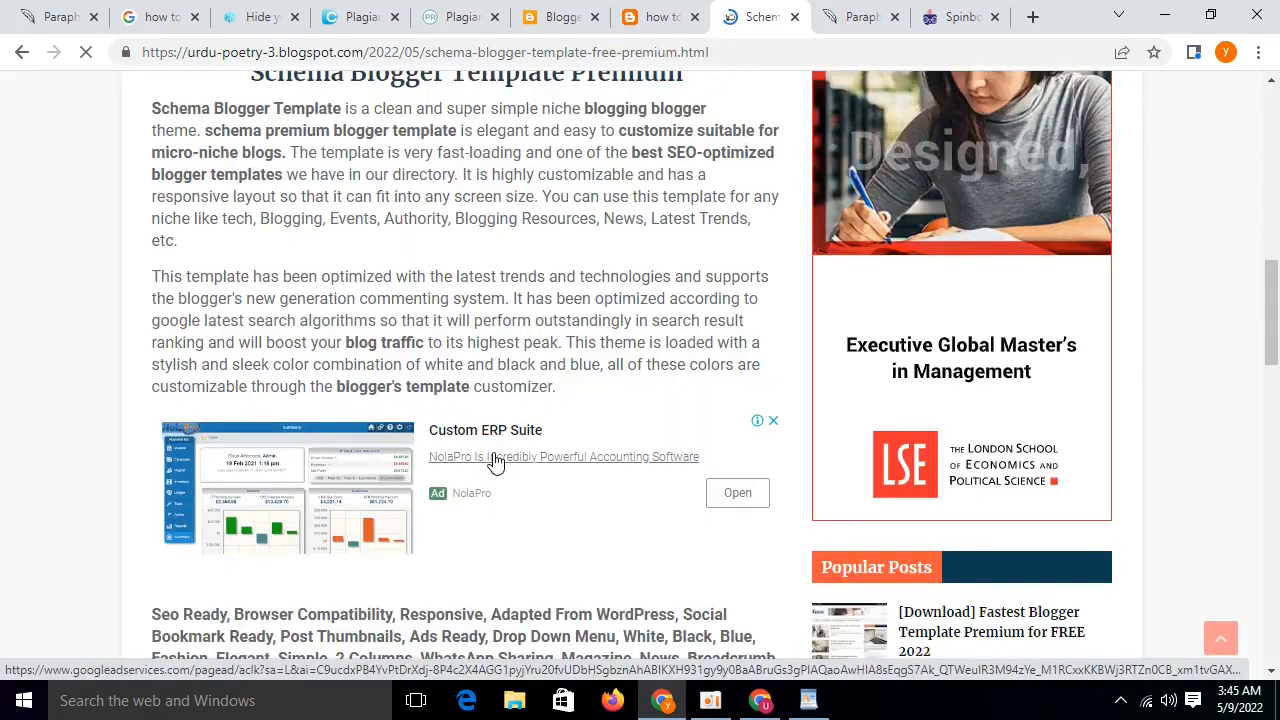
scroll(495, 462, "down", 11)
scroll(551, 500, "up", 16)
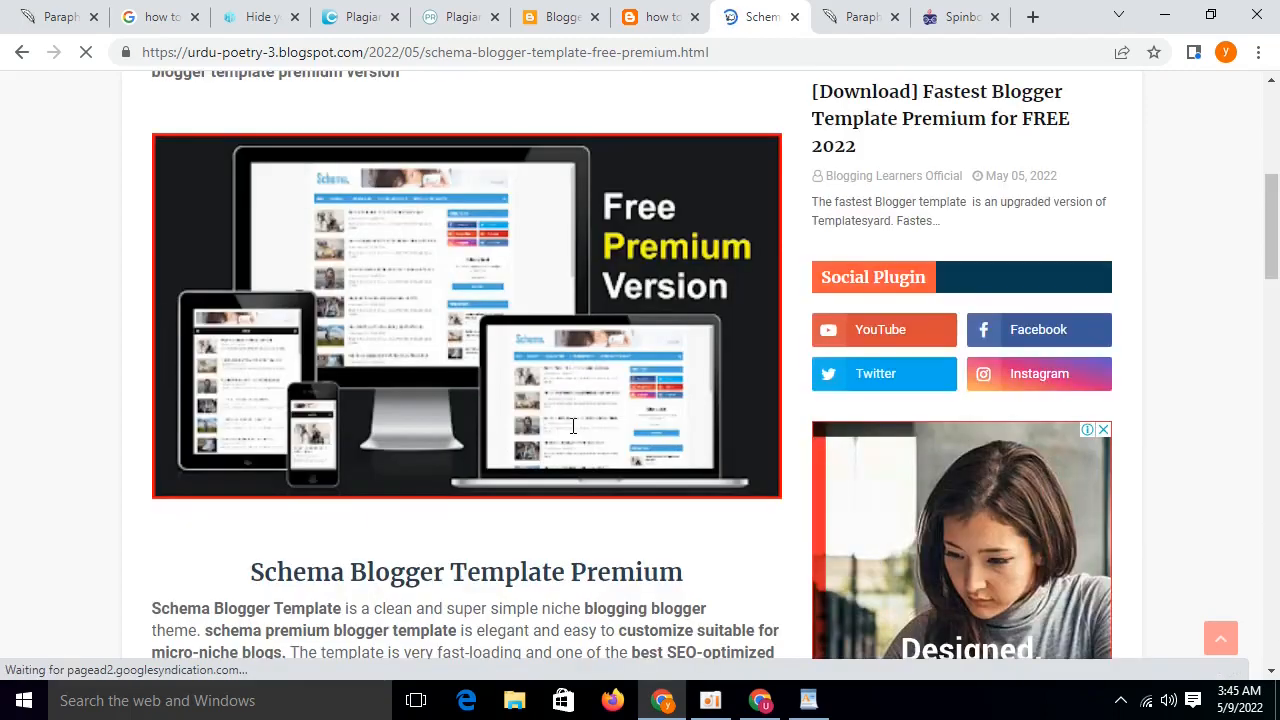
scroll(381, 242, "up", 5)
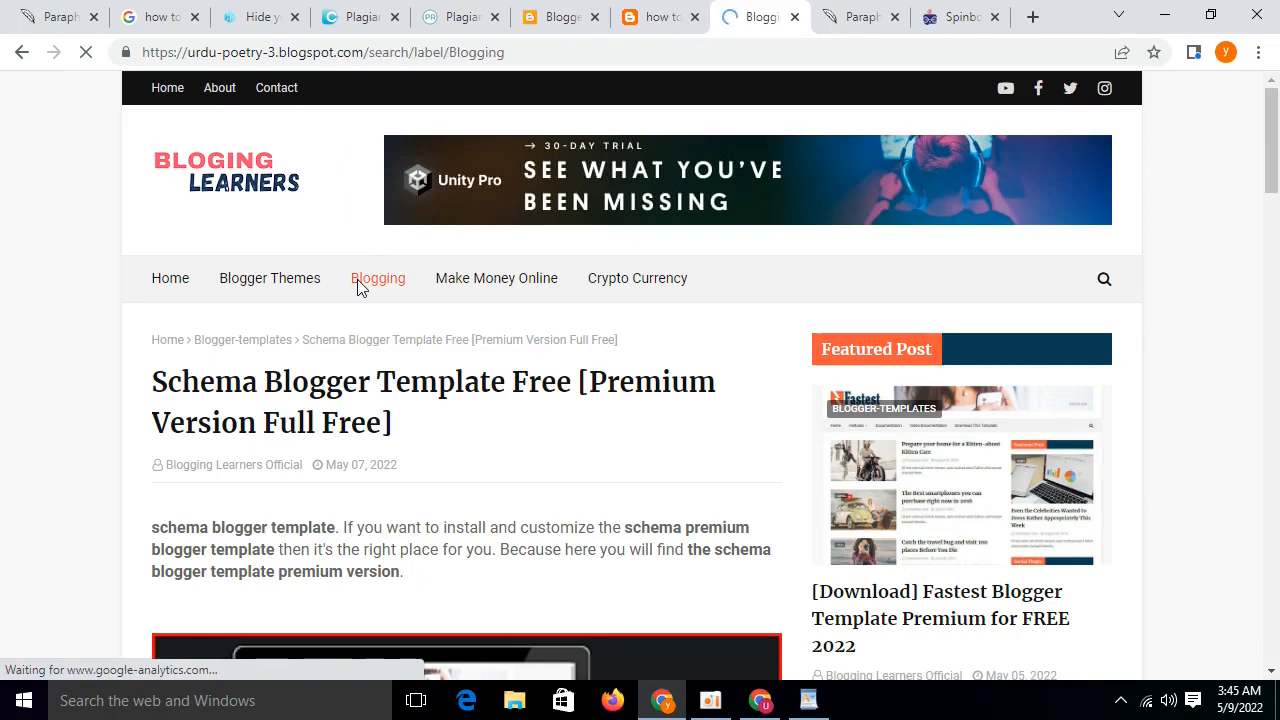
- Examine the example blog's Best And Cheap Domain / Hosting article, including its text and ad placement, and review the home page's post list
scroll(526, 306, "down", 3)
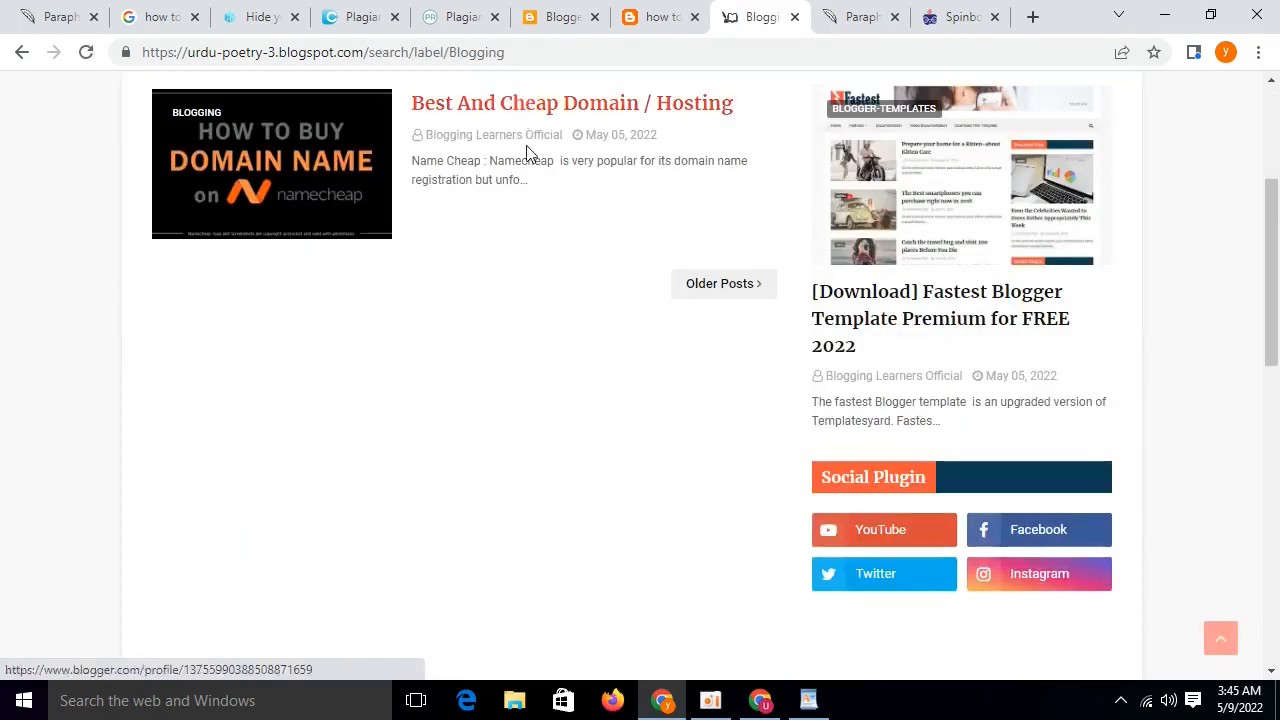
left_click(537, 108)
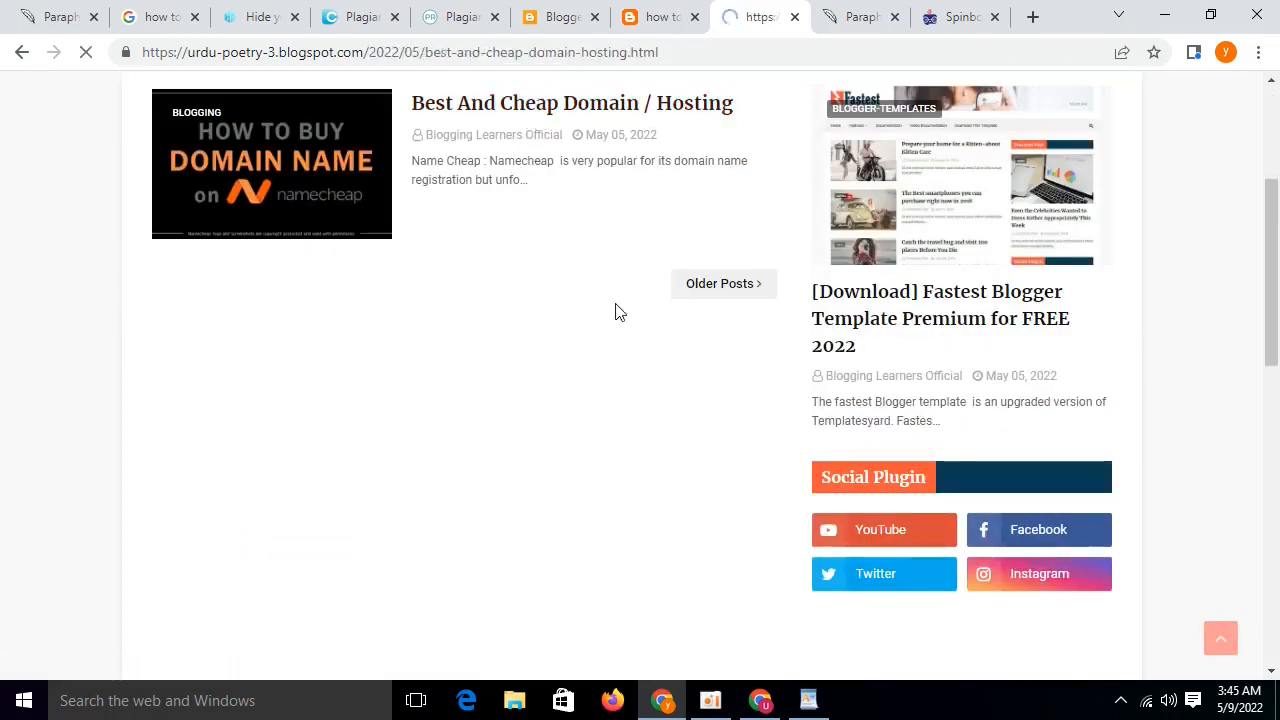
scroll(617, 312, "down", 10)
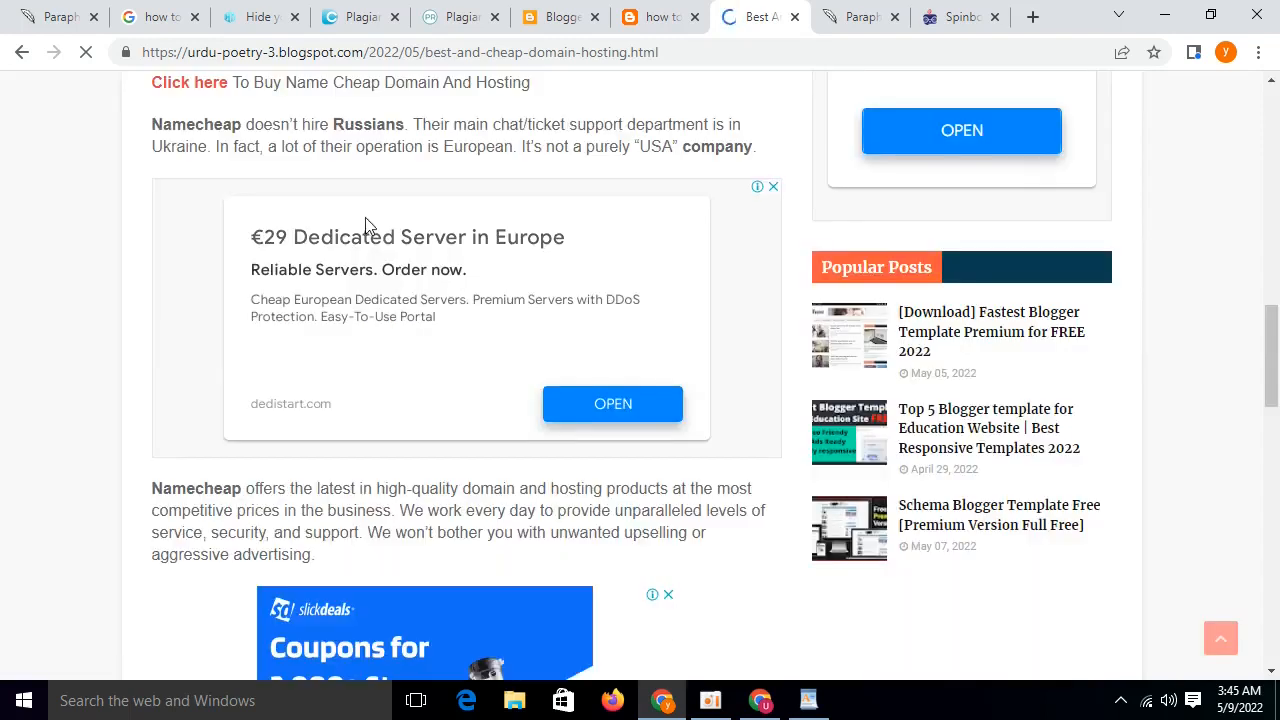
scroll(421, 265, "down", 4)
scroll(423, 272, "down", 4)
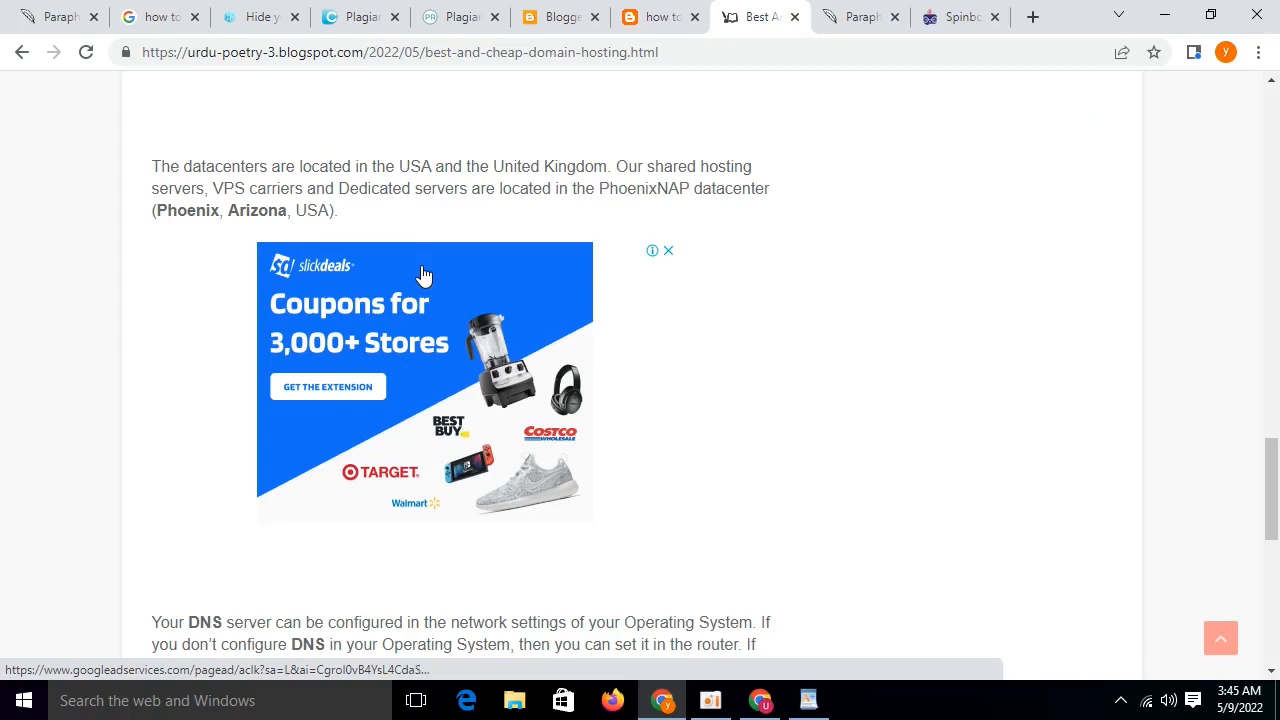
scroll(423, 272, "down", 7)
scroll(423, 273, "up", 20)
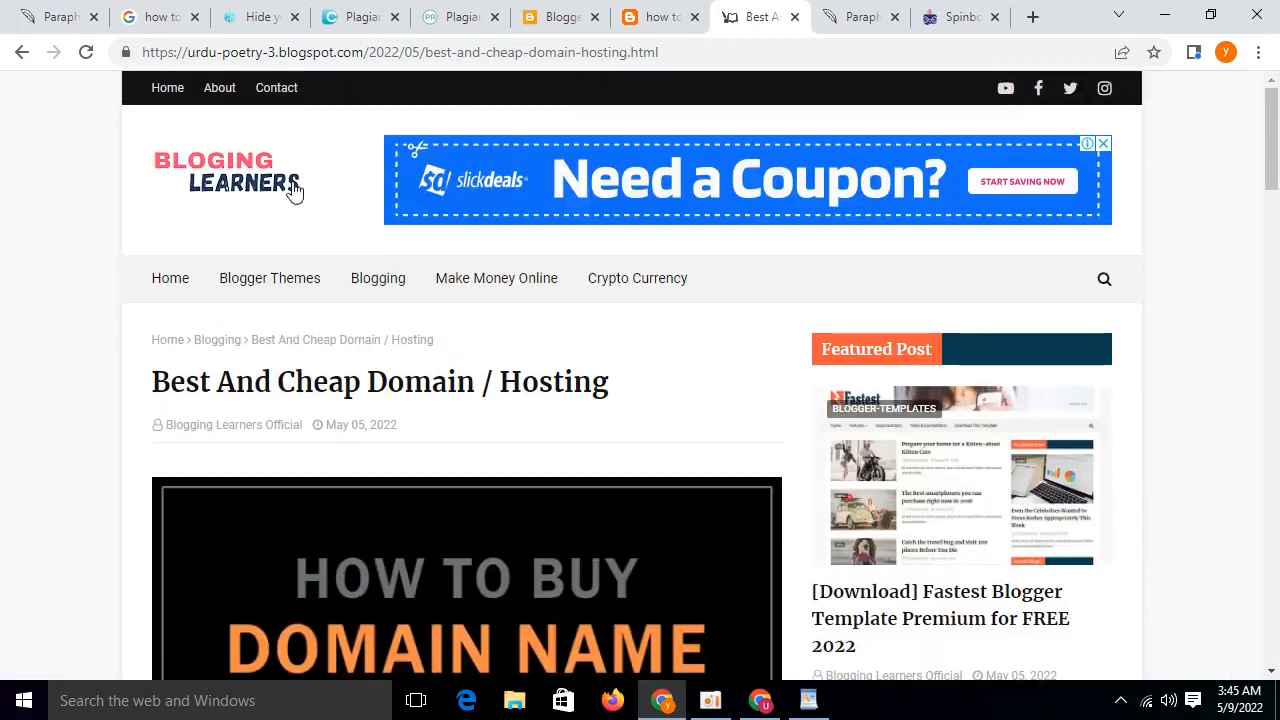
left_click(294, 187)
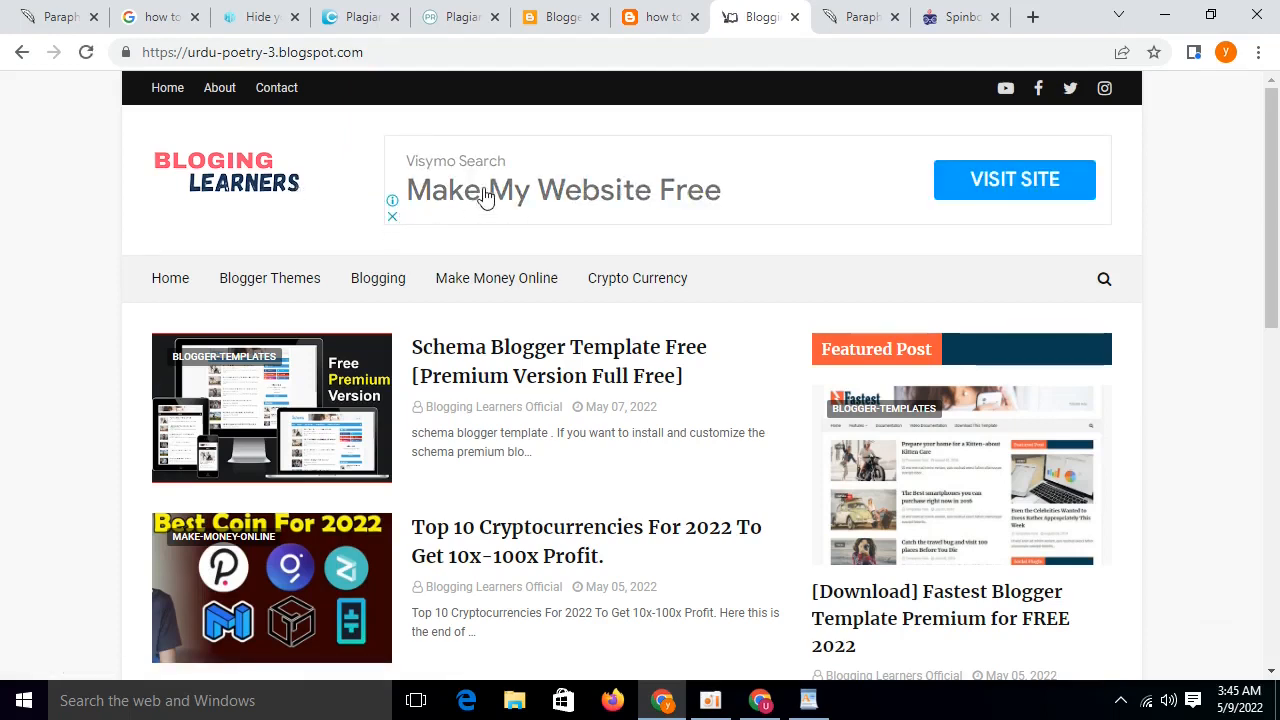
scroll(995, 212, "down", 8)
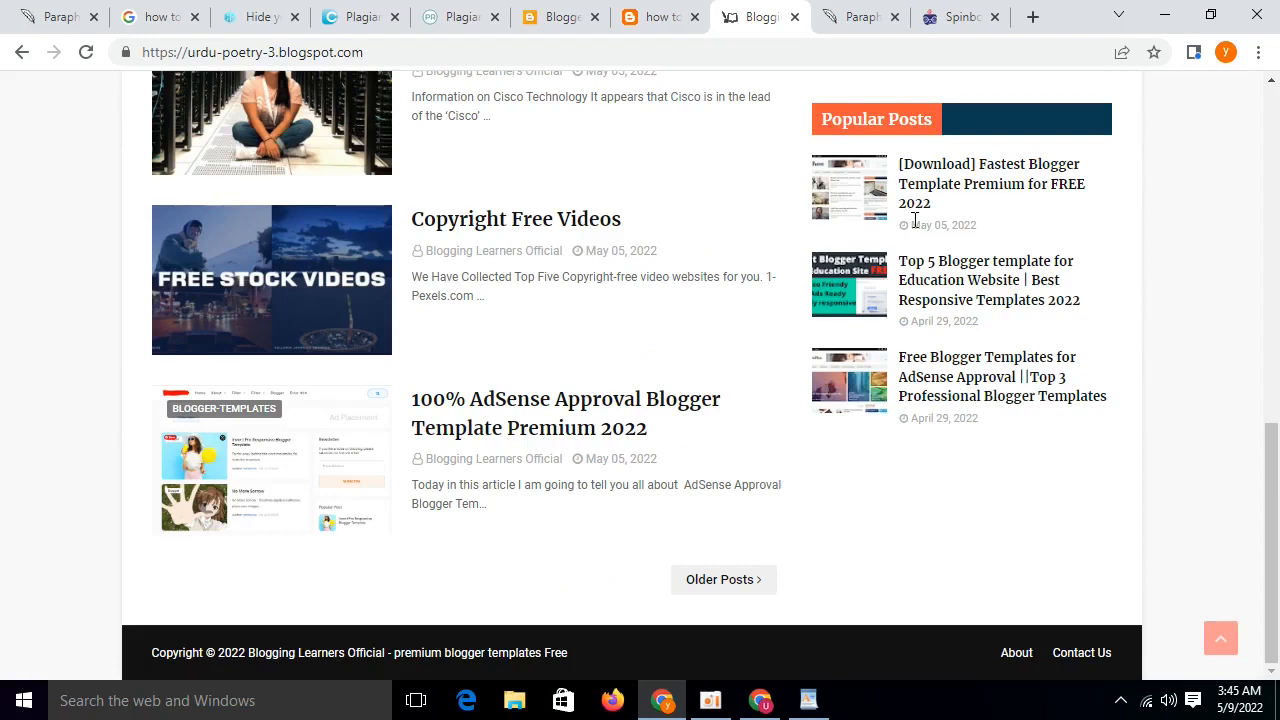